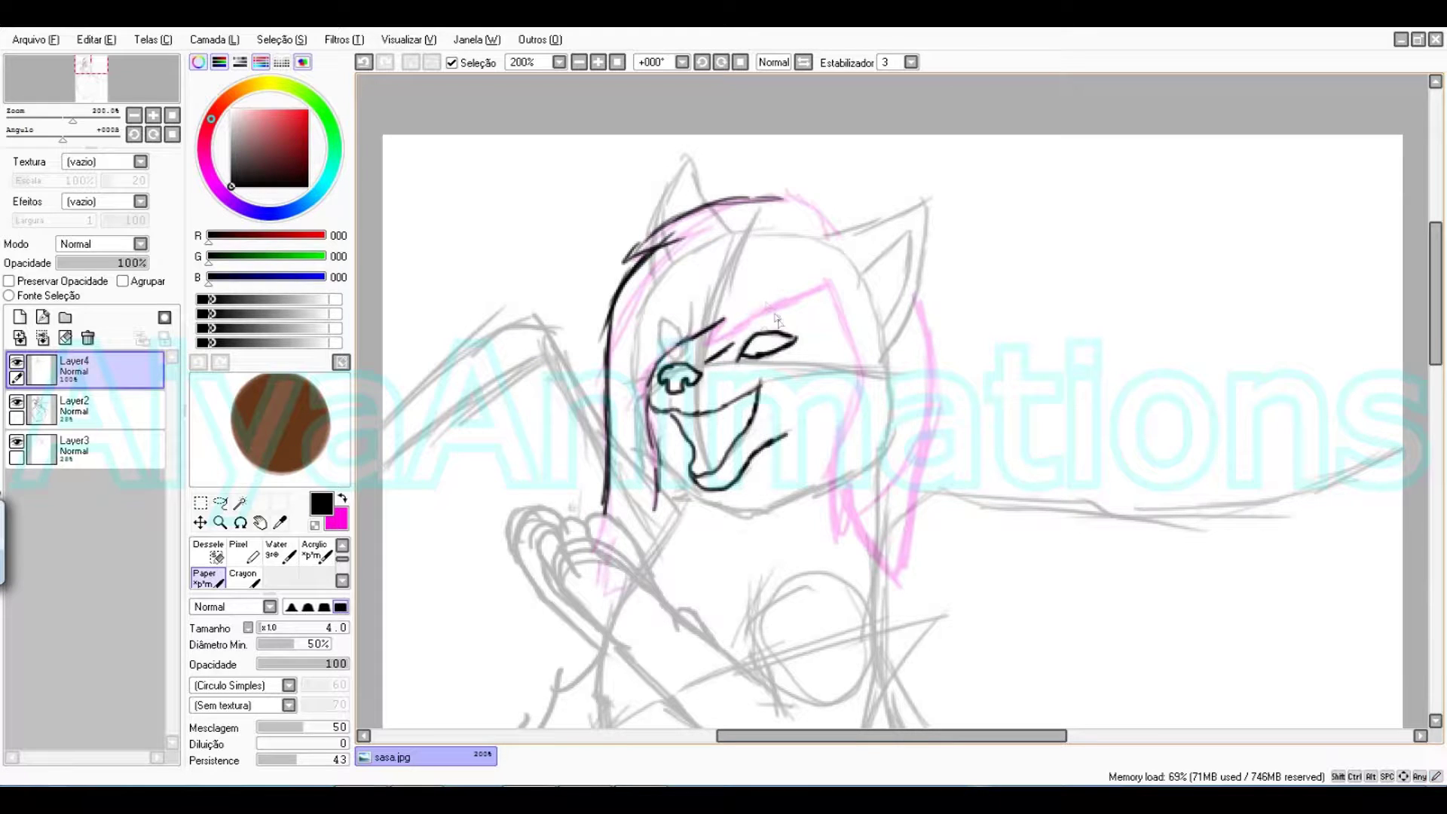
Undo the last eye strokes, redraw the eye higher on the face and ink the fringe strand beside it.
{"action": "left_click", "coordinate": [364, 65]}
{"action": "left_click", "coordinate": [364, 65]}
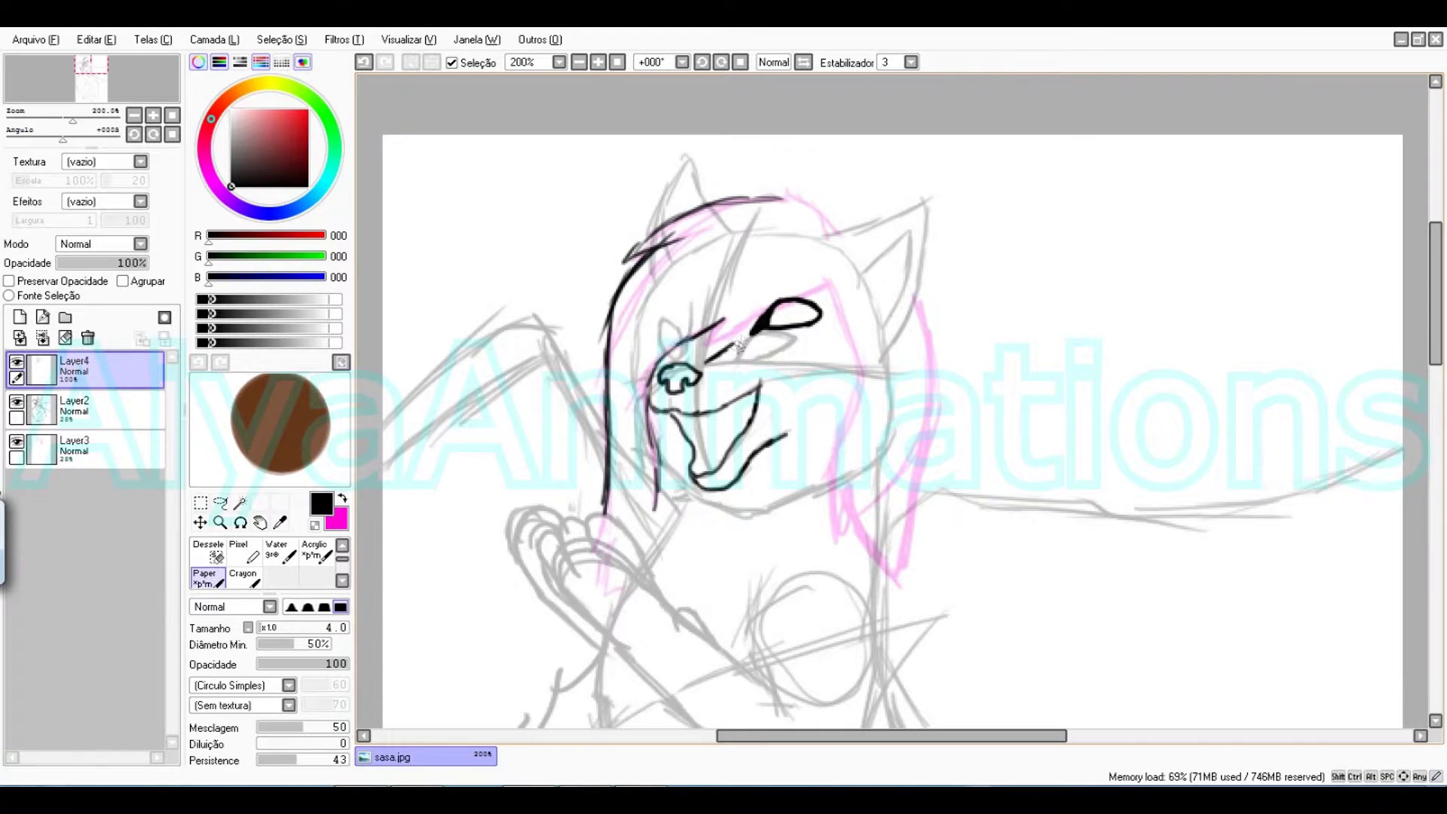
{"action": "mouse_move", "coordinate": [813, 281]}
{"action": "left_mouse_down"}
{"action": "mouse_move", "coordinate": [849, 335]}
{"action": "mouse_move", "coordinate": [850, 534]}
{"action": "left_mouse_up"}
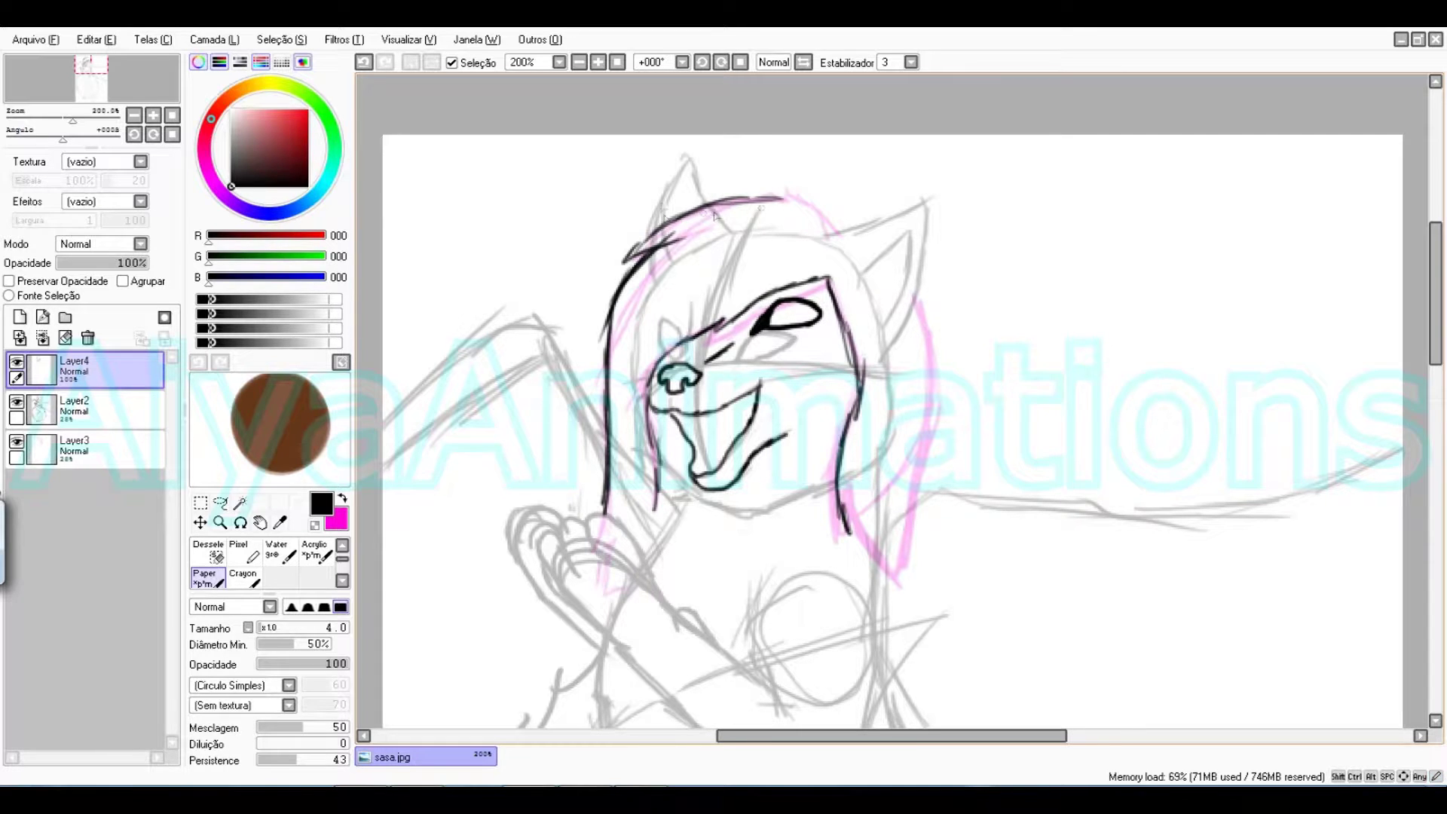
Erase the front line of the open mouth and redraw it with the Paper brush.
{"action": "left_click", "coordinate": [342, 546]}
{"action": "left_click", "coordinate": [321, 554]}
{"action": "mouse_move", "coordinate": [697, 459]}
{"action": "left_mouse_down"}
{"action": "mouse_move", "coordinate": [672, 425]}
{"action": "mouse_move", "coordinate": [699, 467]}
{"action": "left_mouse_up"}
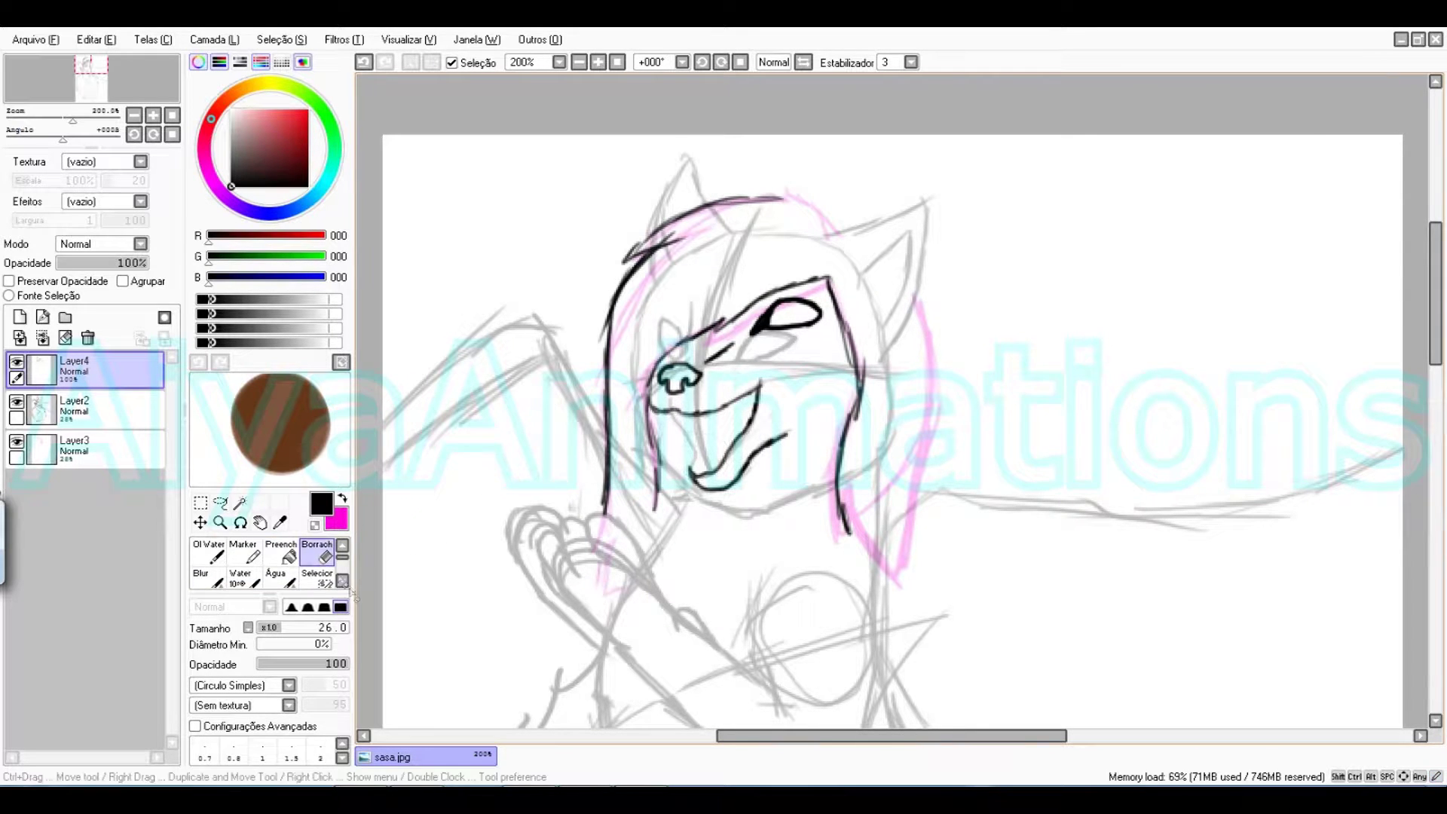
{"action": "left_click", "coordinate": [342, 579]}
{"action": "left_click", "coordinate": [208, 578]}
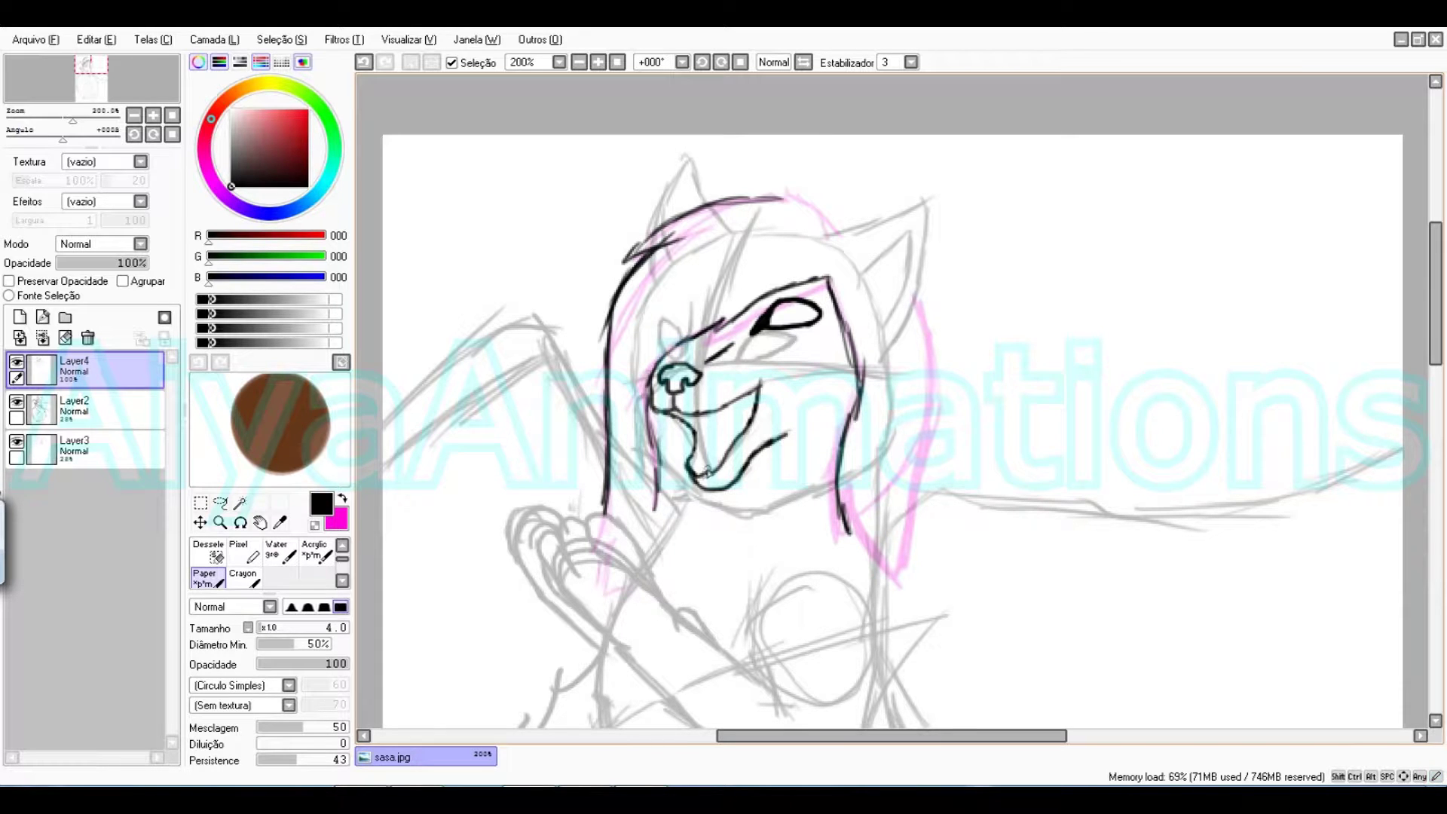
Ink the hair strand beside the face and the iris inside the eye at 300% zoom.
{"action": "left_click", "coordinate": [598, 62]}
{"action": "left_click", "coordinate": [385, 61]}
{"action": "left_click", "coordinate": [385, 62]}
{"action": "left_click_drag", "start_coordinate": [867, 735], "coordinate": [789, 735]}
{"action": "left_click", "coordinate": [598, 61]}
{"action": "left_click", "coordinate": [597, 62]}
{"action": "mouse_move", "coordinate": [871, 607]}
{"action": "left_mouse_down"}
{"action": "mouse_move", "coordinate": [881, 584]}
{"action": "mouse_move", "coordinate": [868, 603]}
{"action": "left_mouse_up"}
{"action": "left_click_drag", "start_coordinate": [774, 442], "coordinate": [806, 455]}
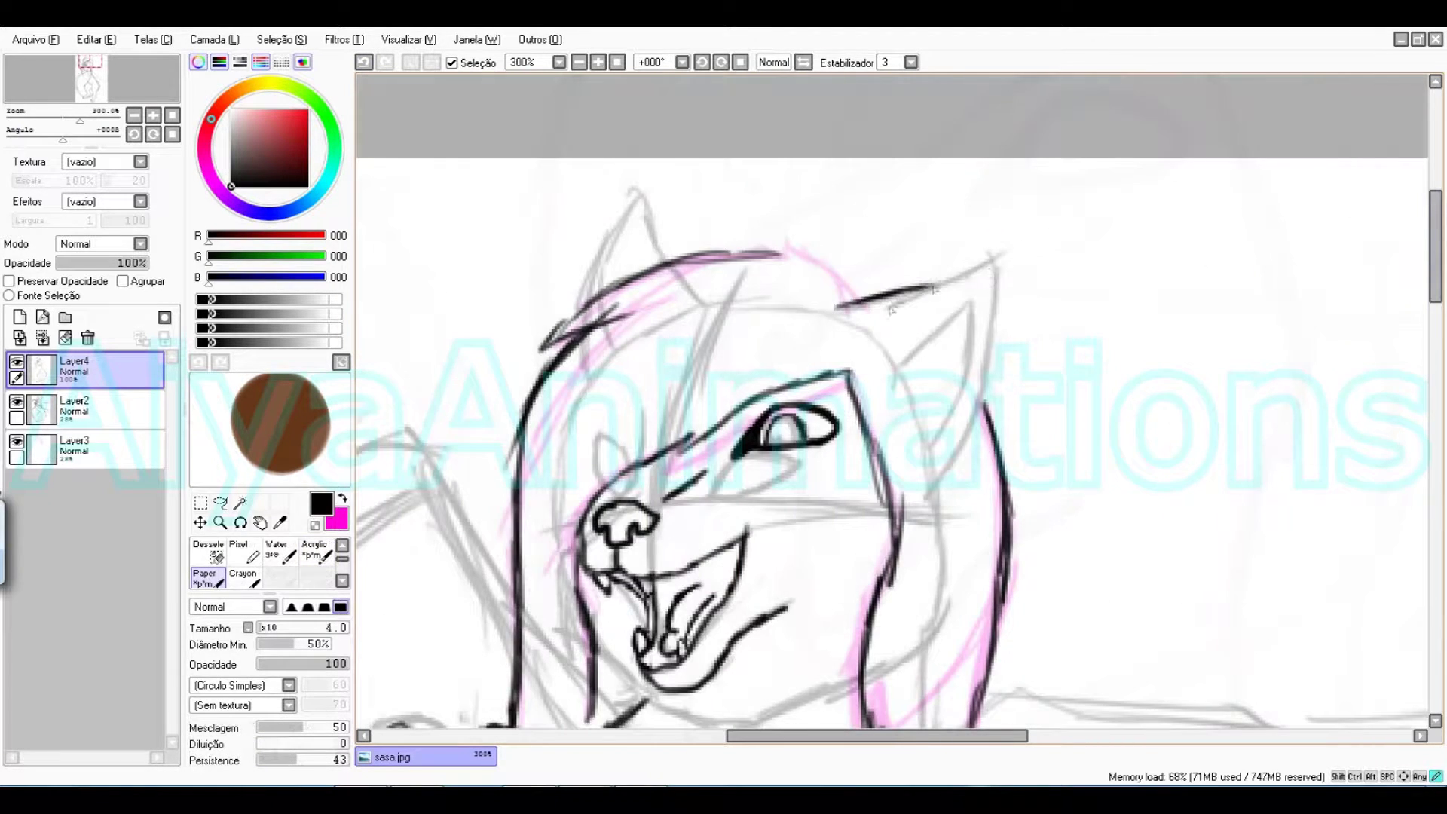
Ink the near ear's outline and its inner edge over the sketch.
{"action": "mouse_move", "coordinate": [836, 305]}
{"action": "left_mouse_down"}
{"action": "mouse_move", "coordinate": [996, 320]}
{"action": "mouse_move", "coordinate": [951, 467]}
{"action": "left_mouse_up"}
{"action": "left_click_drag", "start_coordinate": [970, 309], "coordinate": [927, 441]}
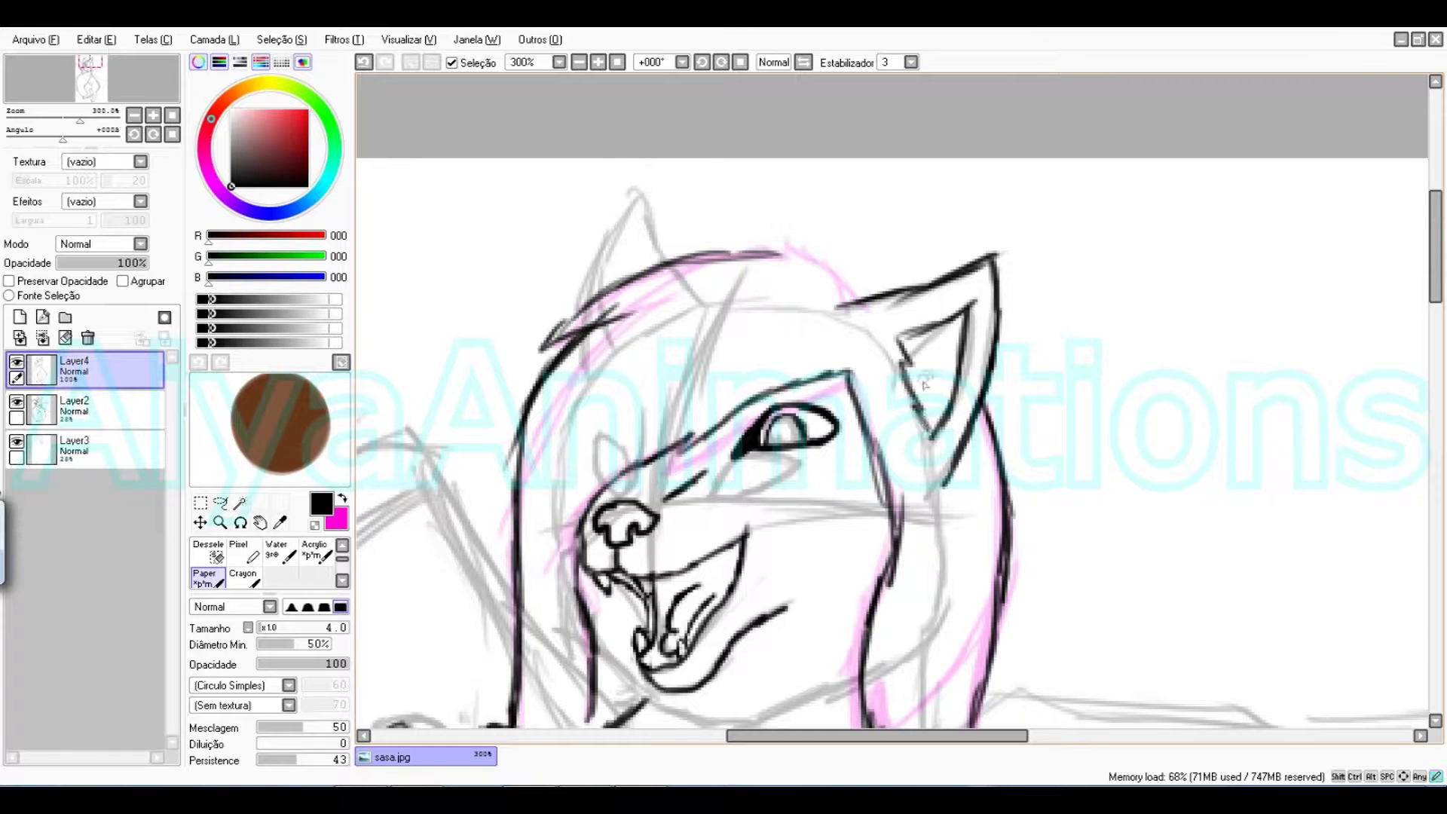
Ink the crown of the hair from the near ear towards the forehead, with the canvas rotated.
{"action": "mouse_move", "coordinate": [784, 235]}
{"action": "left_mouse_down"}
{"action": "mouse_move", "coordinate": [854, 300]}
{"action": "mouse_move", "coordinate": [909, 215]}
{"action": "left_mouse_up"}
{"action": "key", "text": "ctrl+z"}
{"action": "key", "text": "End"}
{"action": "key", "text": "End"}
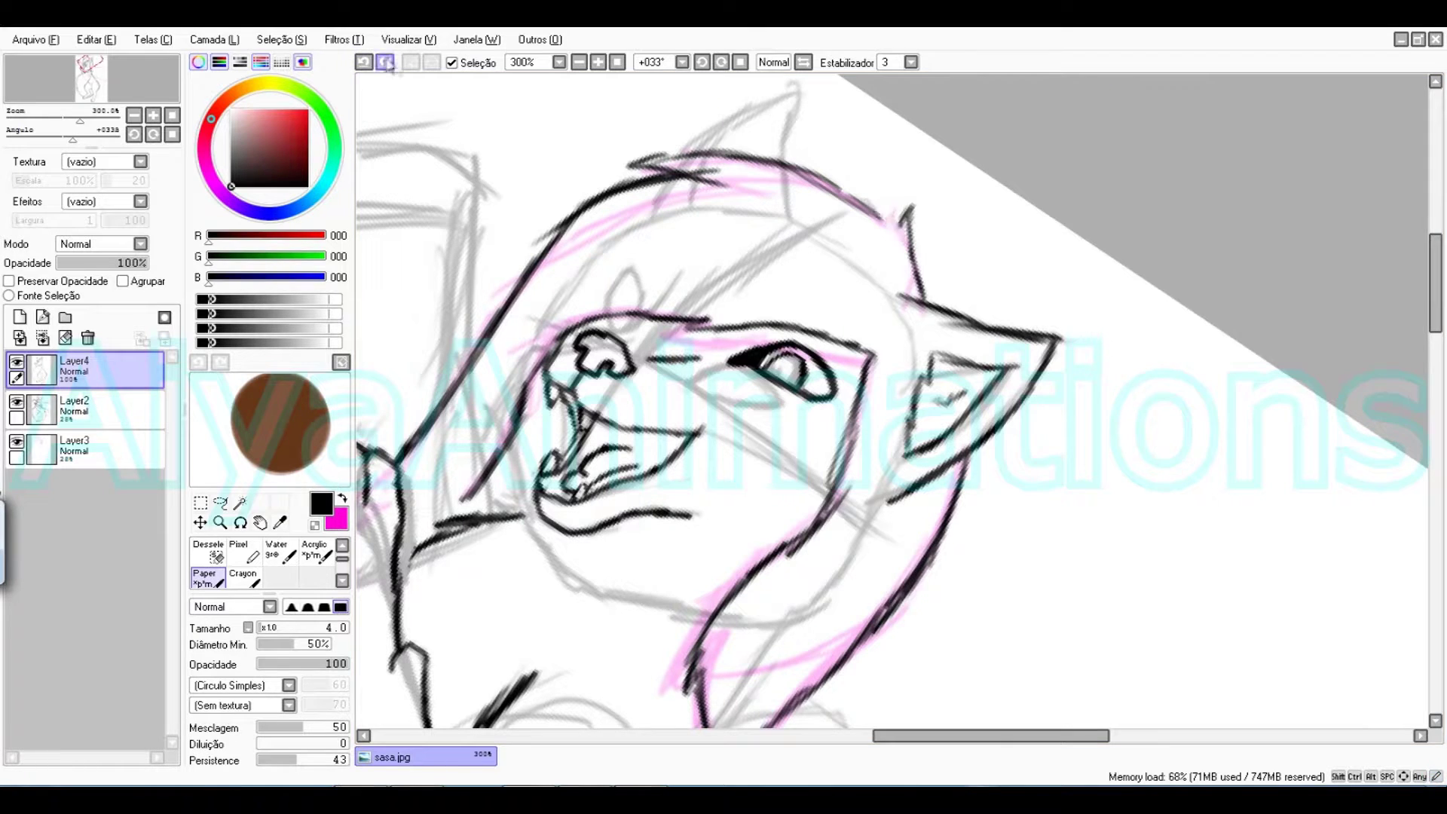
{"action": "mouse_move", "coordinate": [845, 172]}
{"action": "left_mouse_down"}
{"action": "mouse_move", "coordinate": [776, 198]}
{"action": "mouse_move", "coordinate": [651, 367]}
{"action": "mouse_move", "coordinate": [574, 539]}
{"action": "left_mouse_up"}
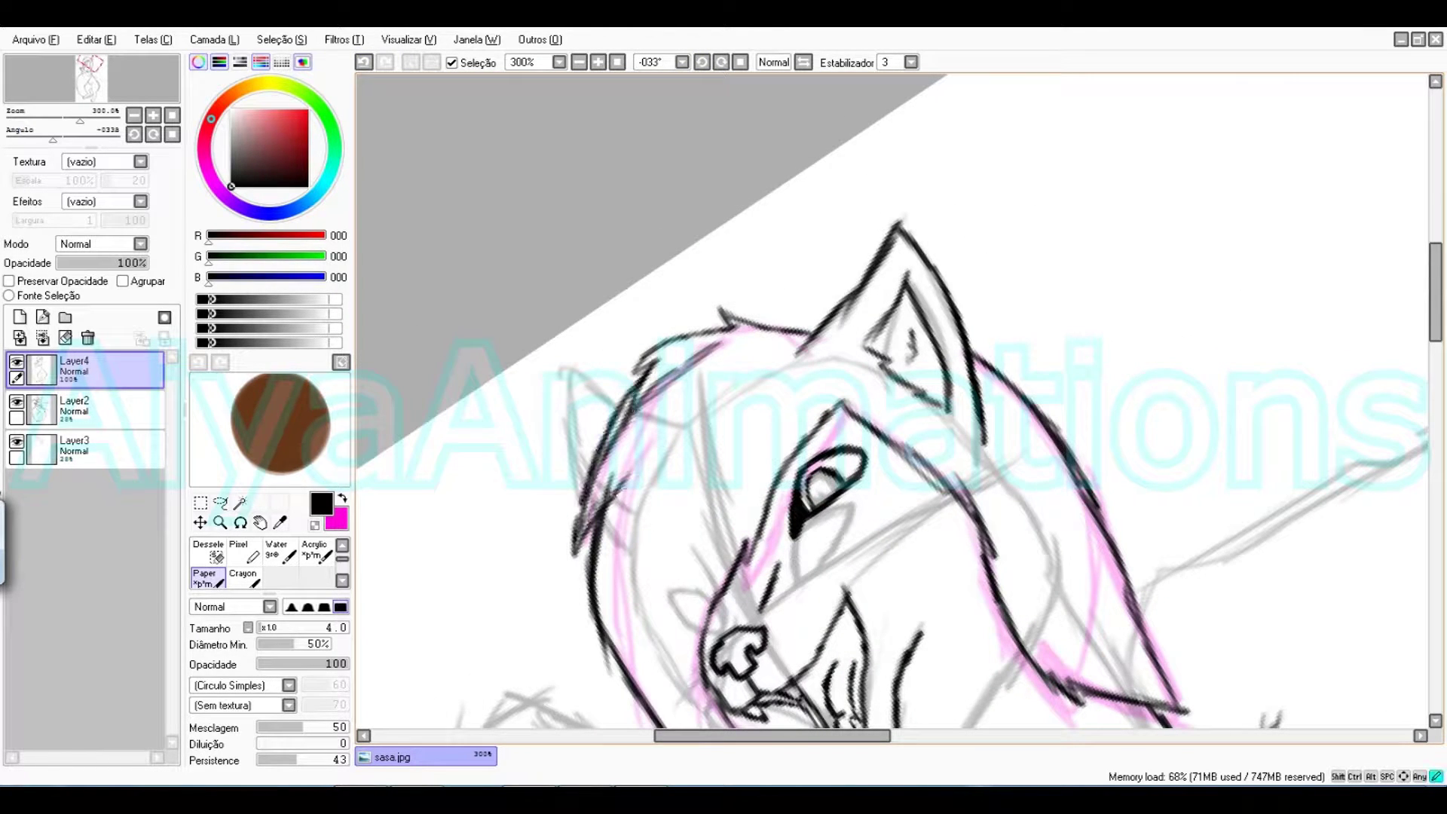
Undo the rough hair strokes and redraw the curve at the front of the crown.
{"action": "left_click", "coordinate": [364, 62]}
{"action": "left_click", "coordinate": [365, 62]}
{"action": "left_click", "coordinate": [365, 61]}
{"action": "left_click_drag", "start_coordinate": [732, 327], "coordinate": [659, 391]}
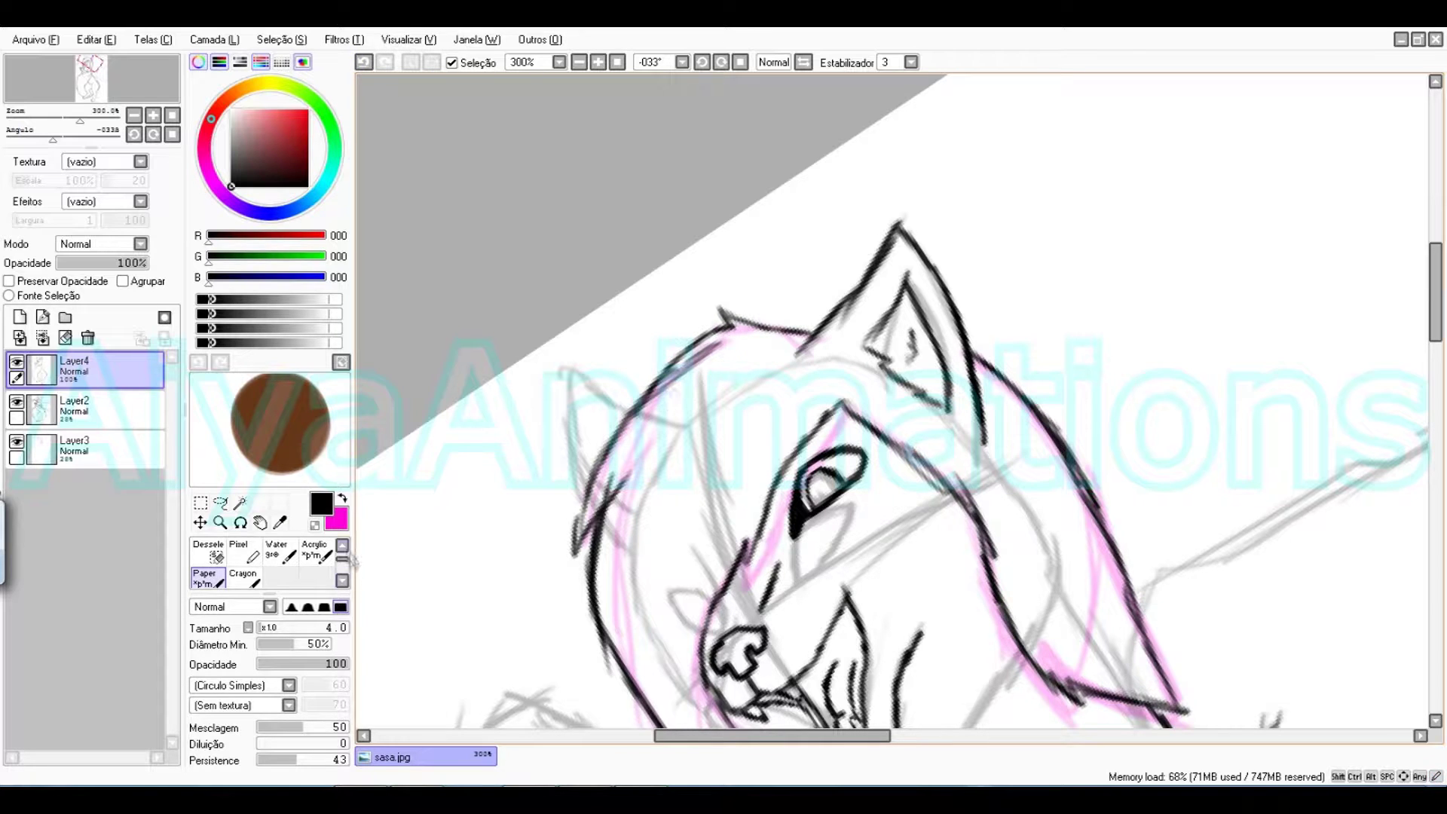
Clean up the hair outline with the Eraser and ink the long body contours with the brush.
{"action": "key", "text": "e"}
{"action": "left_click", "coordinate": [340, 362]}
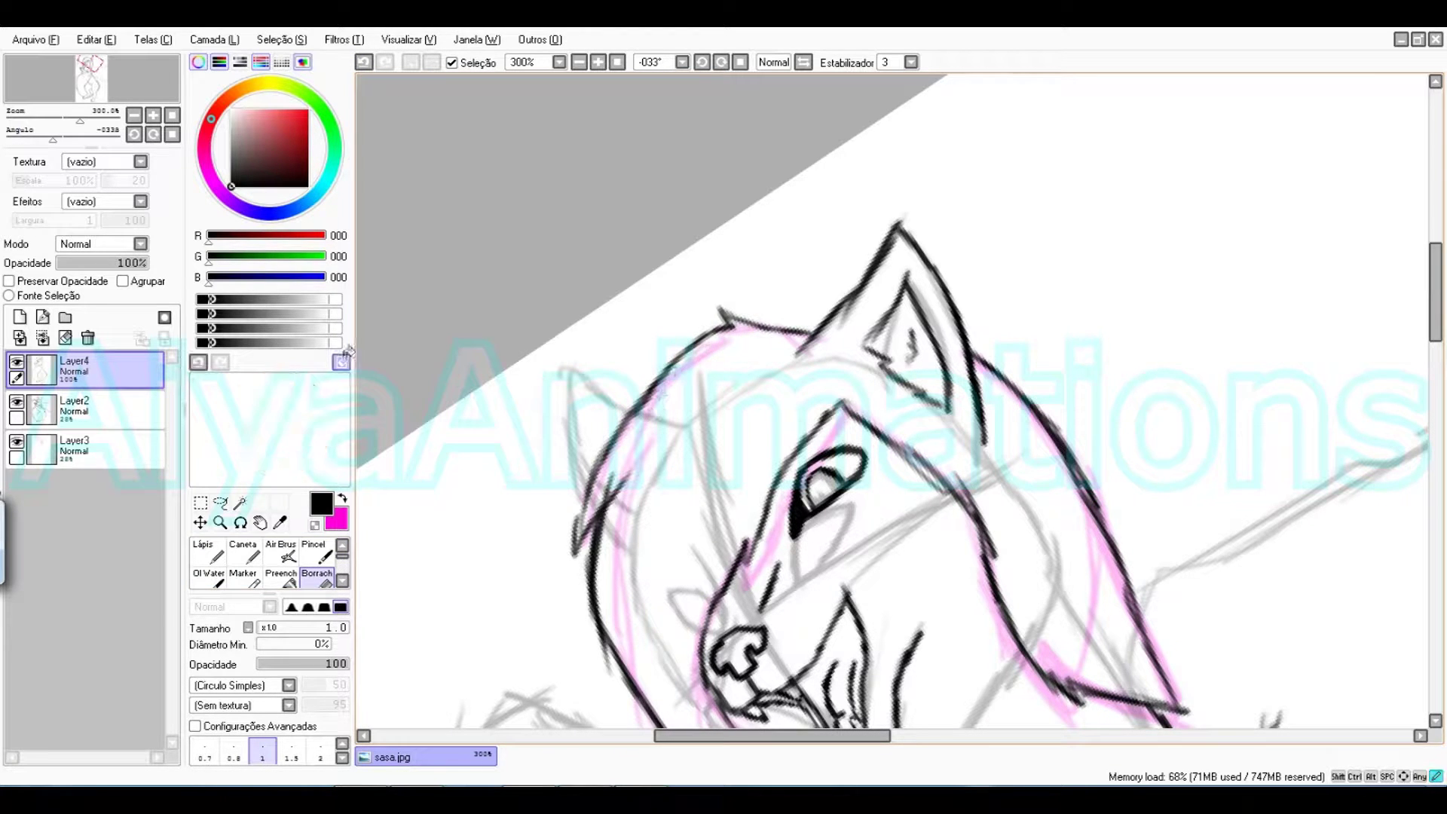
{"action": "left_click", "coordinate": [342, 498]}
{"action": "left_click", "coordinate": [342, 498]}
{"action": "scroll", "coordinate": [268, 563], "scroll_direction": "down", "scroll_amount": 2}
{"action": "left_click", "coordinate": [208, 576]}
{"action": "scroll", "coordinate": [268, 563], "scroll_direction": "down", "scroll_amount": 2}
{"action": "left_click", "coordinate": [208, 552]}
{"action": "left_click", "coordinate": [616, 62]}
{"action": "left_click_drag", "start_coordinate": [753, 302], "coordinate": [935, 576]}
{"action": "left_click_drag", "start_coordinate": [890, 226], "coordinate": [891, 404]}
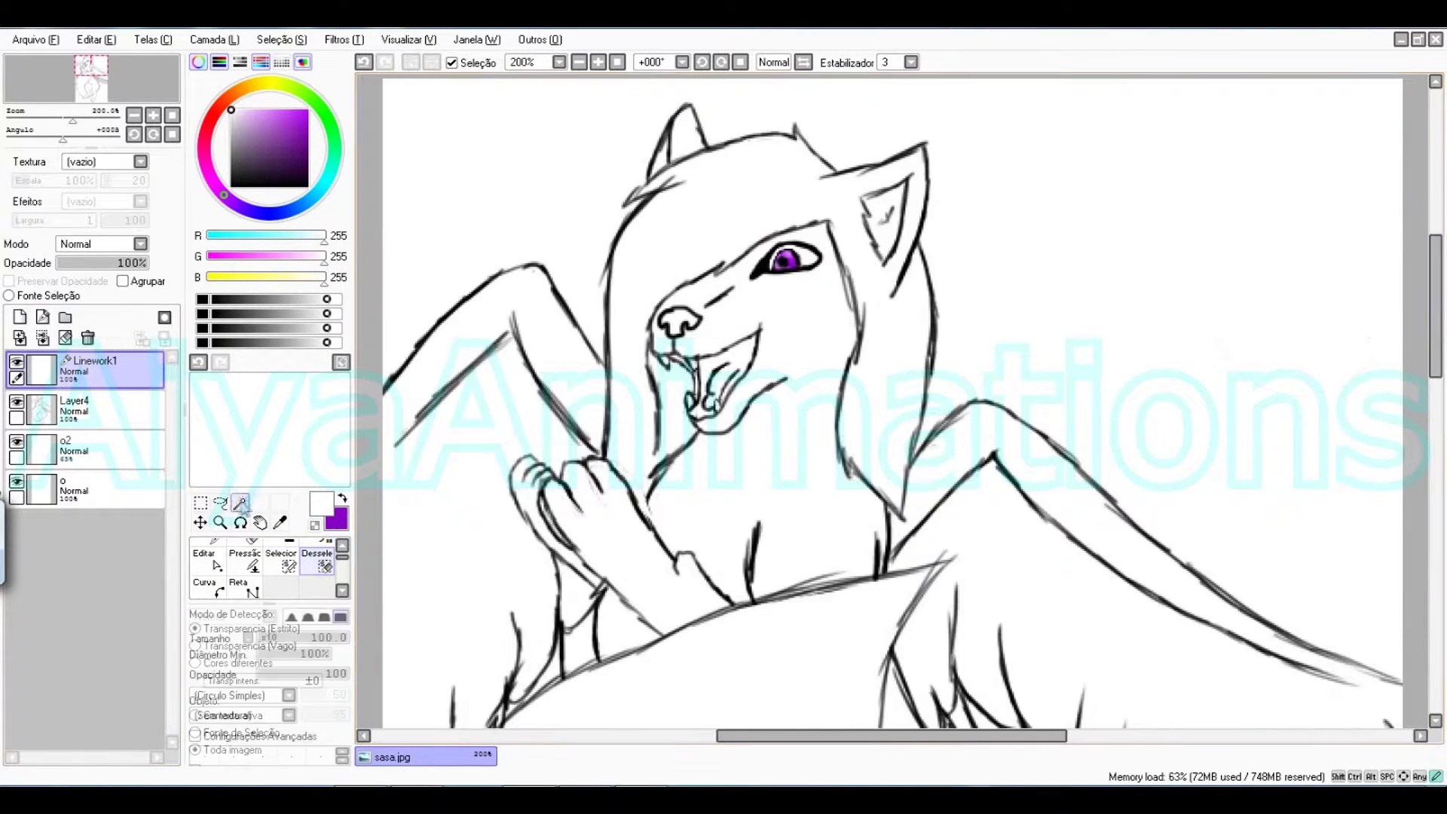
Select the nose area and add a layer named n at the bottom of the layer stack.
{"action": "left_click", "coordinate": [280, 560]}
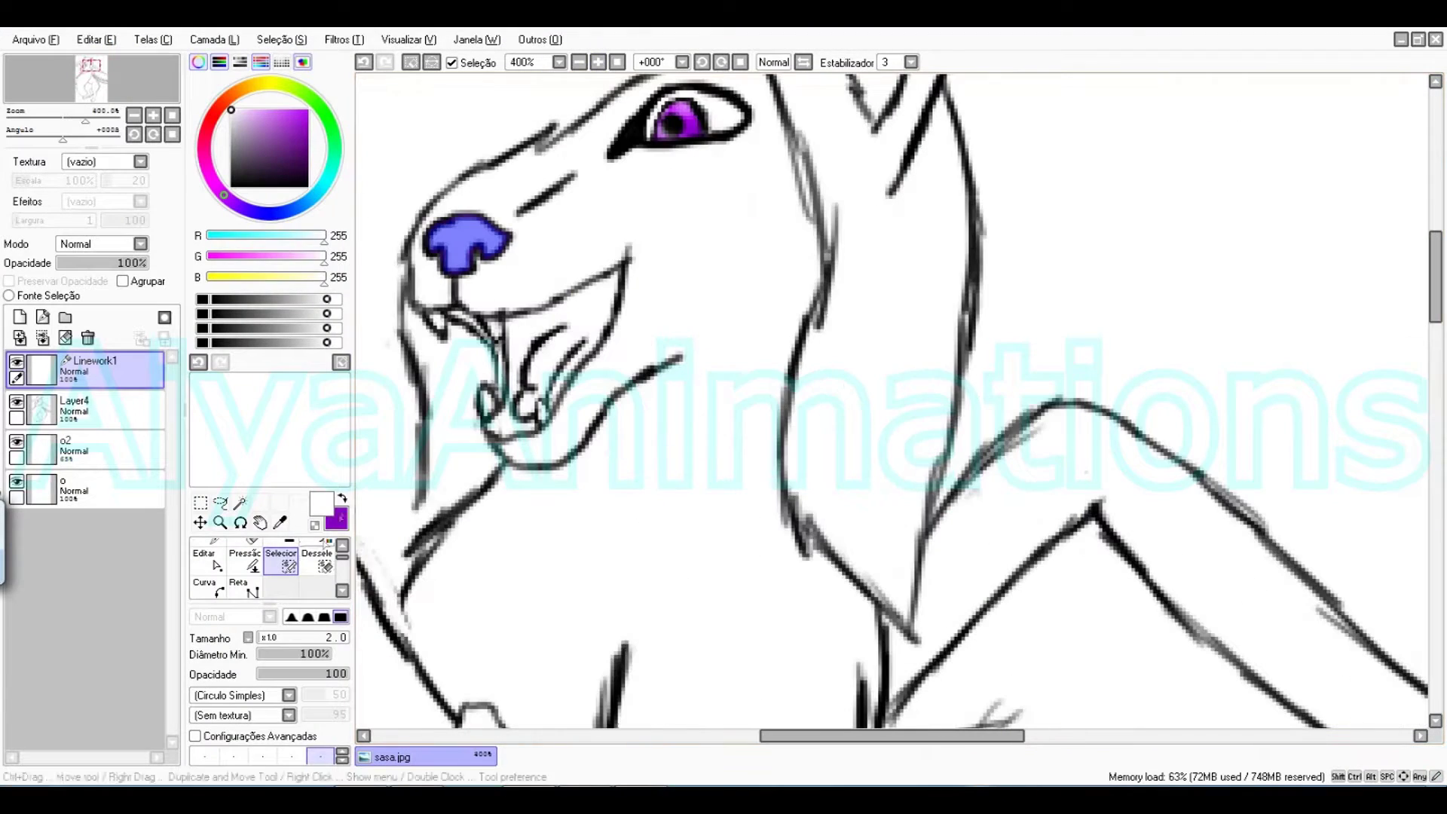
{"action": "left_click", "coordinate": [19, 317]}
{"action": "left_click_drag", "start_coordinate": [106, 368], "coordinate": [102, 552]}
{"action": "double_click", "coordinate": [102, 532]}
{"action": "type", "text": "n"}
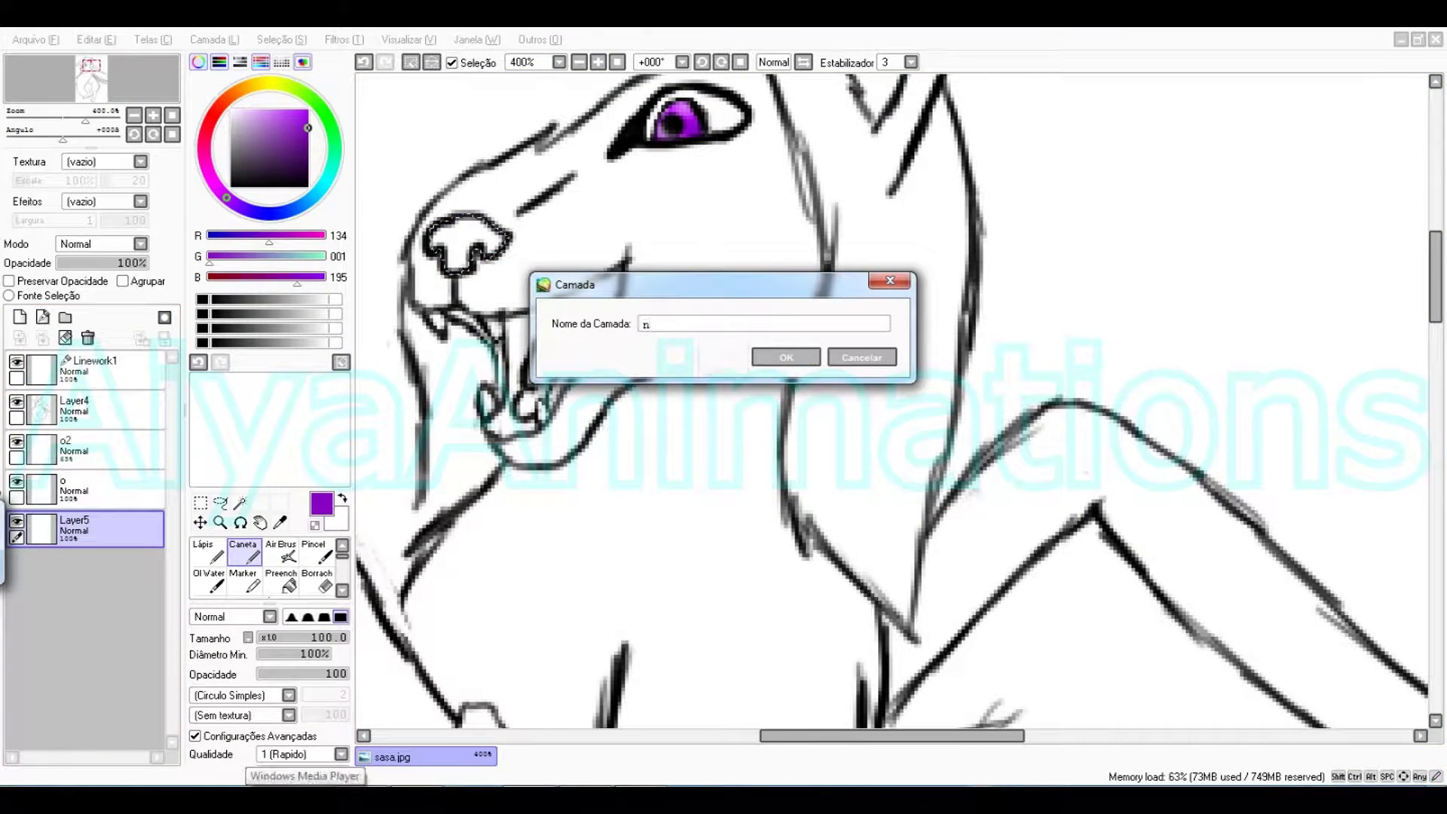
{"action": "key", "text": "Return"}
Fill the selected nose with purple on layer n.
{"action": "scroll", "coordinate": [846, 694], "scroll_direction": "up", "scroll_amount": 2}
{"action": "left_click_drag", "start_coordinate": [891, 736], "coordinate": [768, 735]}
{"action": "left_click_drag", "start_coordinate": [1434, 252], "coordinate": [1434, 223]}
{"action": "left_click", "coordinate": [813, 429]}
Paint a white highlight on the nose on layer o2 with the Caneta brush at size 1.
{"action": "left_click", "coordinate": [90, 490]}
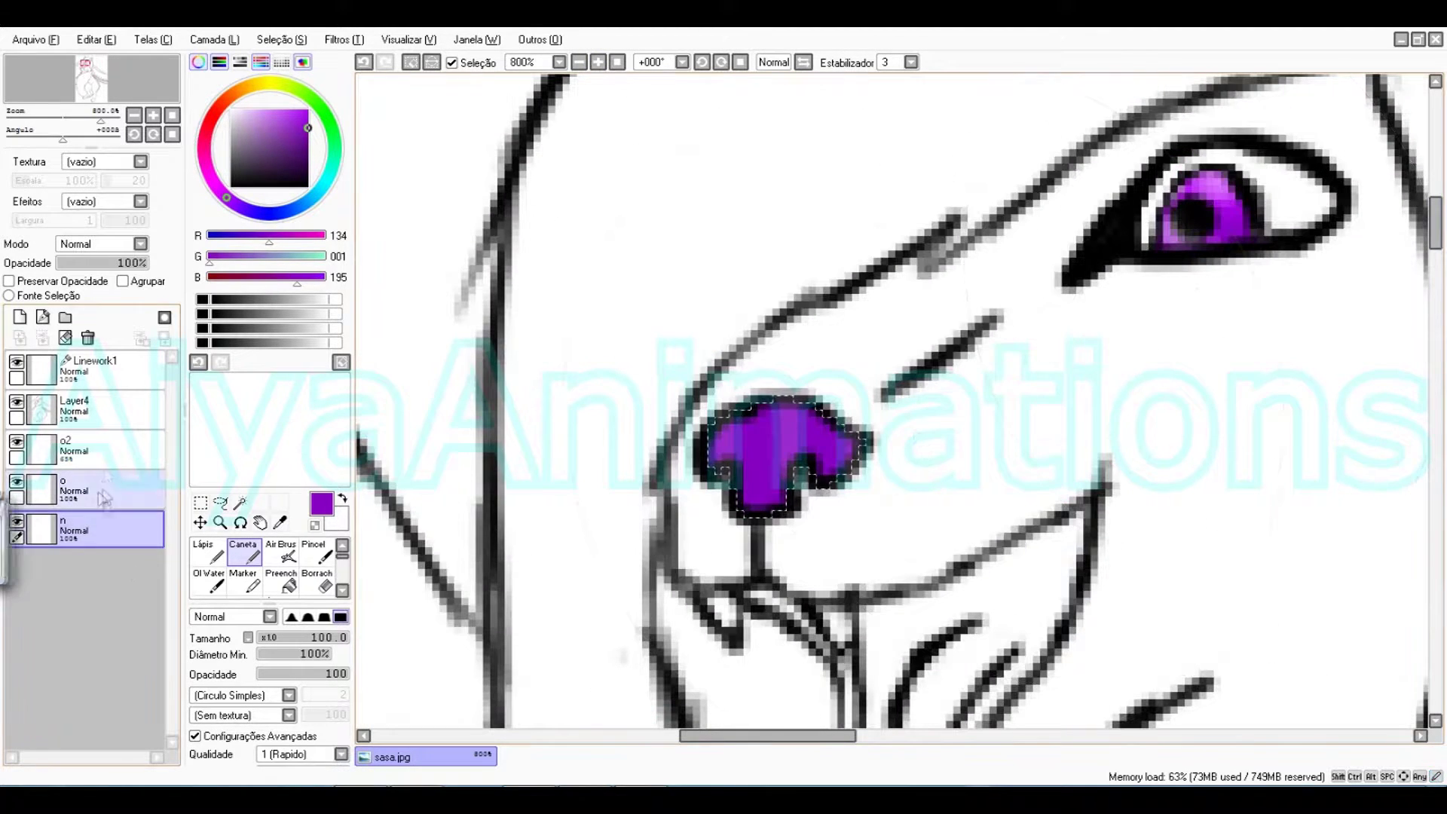
{"action": "left_click", "coordinate": [91, 450]}
{"action": "left_click", "coordinate": [342, 498]}
{"action": "left_click", "coordinate": [343, 499]}
{"action": "left_click", "coordinate": [260, 638]}
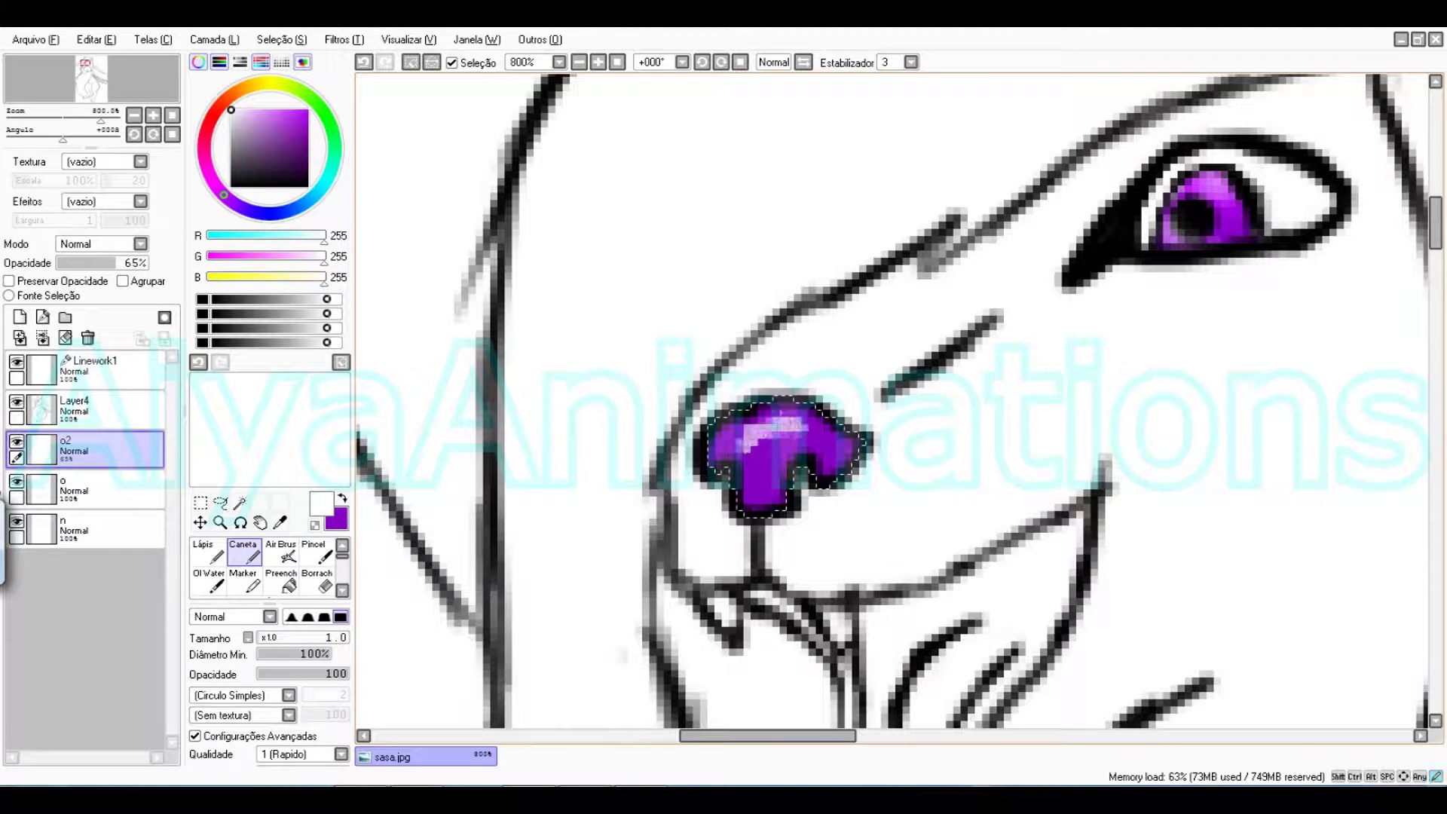
Try to soften the white nose highlight with the Blur brush.
{"action": "scroll", "coordinate": [268, 565], "scroll_direction": "down", "scroll_amount": 1}
{"action": "left_click", "coordinate": [207, 580]}
{"action": "mouse_move", "coordinate": [753, 444]}
{"action": "left_mouse_down"}
{"action": "mouse_move", "coordinate": [801, 441]}
{"action": "mouse_move", "coordinate": [742, 444]}
{"action": "mouse_move", "coordinate": [769, 445]}
{"action": "left_mouse_up"}
{"action": "scroll", "coordinate": [268, 565], "scroll_direction": "up", "scroll_amount": 1}
{"action": "left_click", "coordinate": [283, 551]}
{"action": "scroll", "coordinate": [268, 565], "scroll_direction": "down", "scroll_amount": 2}
{"action": "left_click", "coordinate": [208, 550]}
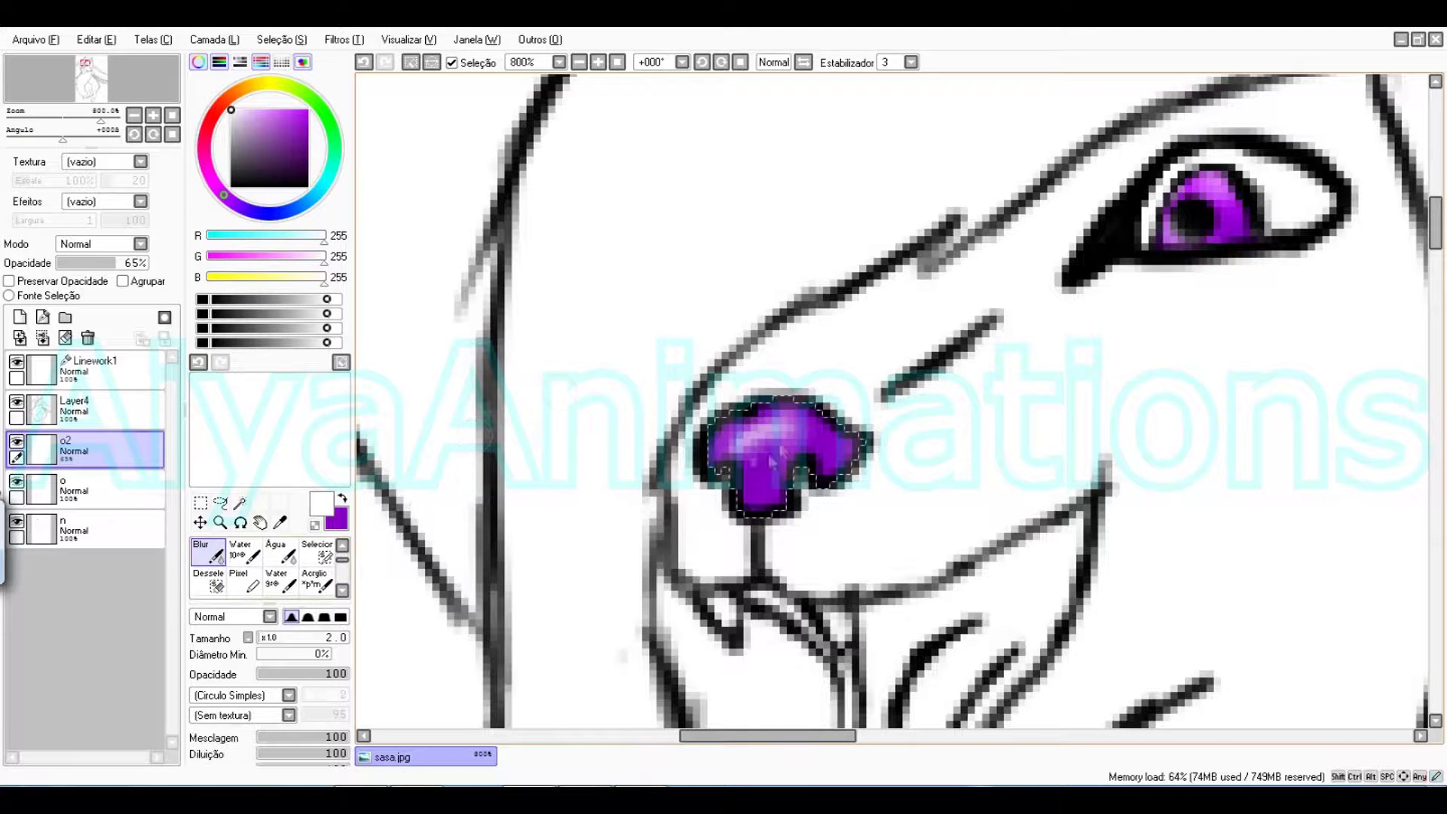
{"action": "left_click", "coordinate": [363, 62]}
{"action": "left_click", "coordinate": [363, 61]}
{"action": "left_click", "coordinate": [363, 61]}
Repaint the white nose highlight with the Caneta brush and soften it with Blur.
{"action": "scroll", "coordinate": [268, 565], "scroll_direction": "up", "scroll_amount": 2}
{"action": "left_click", "coordinate": [244, 551]}
{"action": "mouse_move", "coordinate": [763, 422]}
{"action": "left_mouse_down"}
{"action": "mouse_move", "coordinate": [812, 432]}
{"action": "mouse_move", "coordinate": [742, 437]}
{"action": "mouse_move", "coordinate": [1385, 300]}
{"action": "left_mouse_up"}
{"action": "left_click", "coordinate": [363, 62]}
{"action": "left_click", "coordinate": [363, 62]}
{"action": "left_click", "coordinate": [384, 62]}
{"action": "left_click", "coordinate": [384, 62]}
{"action": "scroll", "coordinate": [328, 573], "scroll_direction": "down", "scroll_amount": 2}
{"action": "left_click", "coordinate": [208, 551]}
Clear the nose selection on Linework1 and select the individual teeth with the Magic Wand.
{"action": "left_click", "coordinate": [94, 369]}
{"action": "left_click", "coordinate": [317, 561]}
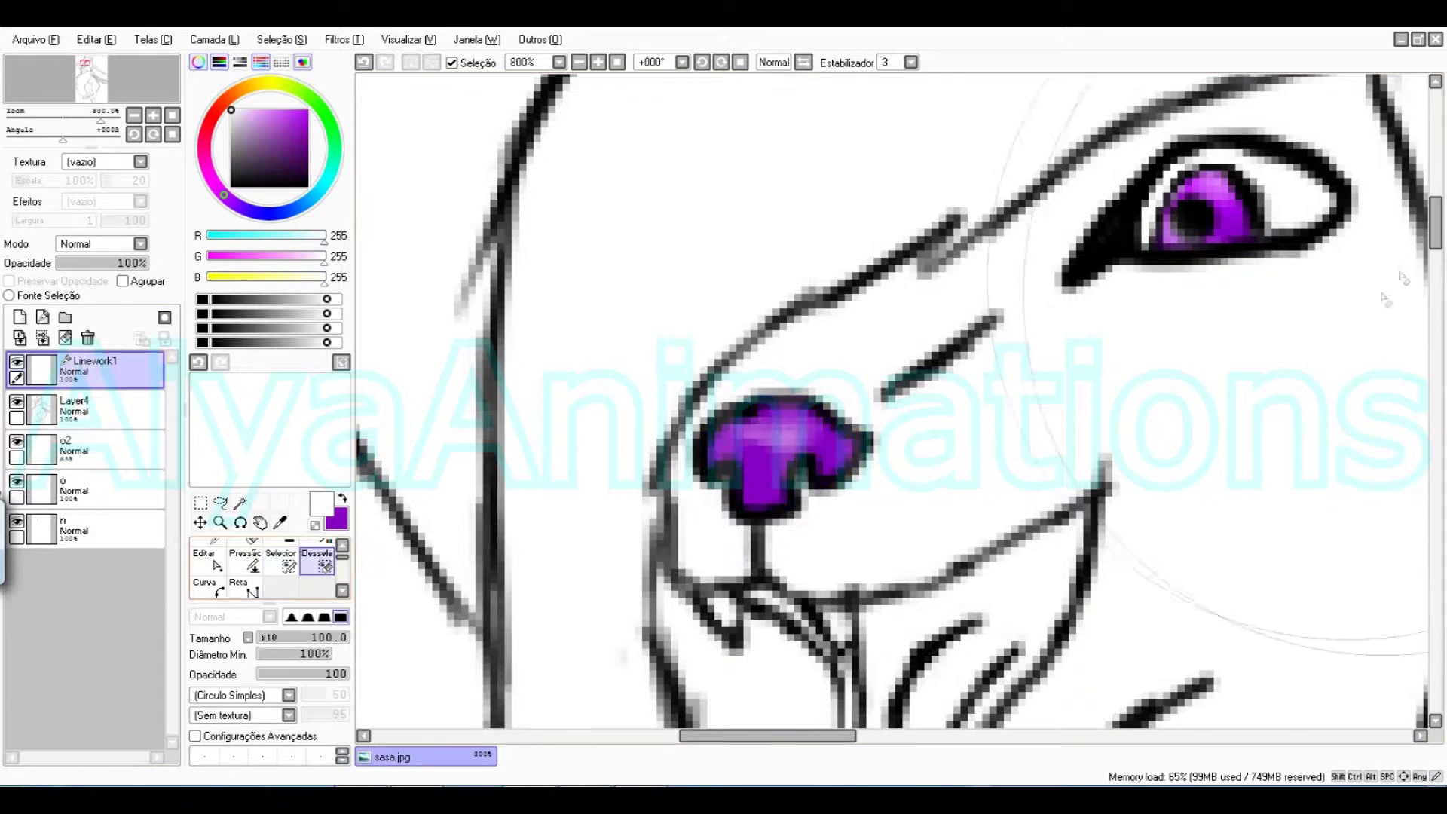
{"action": "scroll", "coordinate": [893, 399], "scroll_direction": "down", "scroll_amount": 5}
{"action": "left_click", "coordinate": [239, 502]}
{"action": "left_click", "coordinate": [823, 330]}
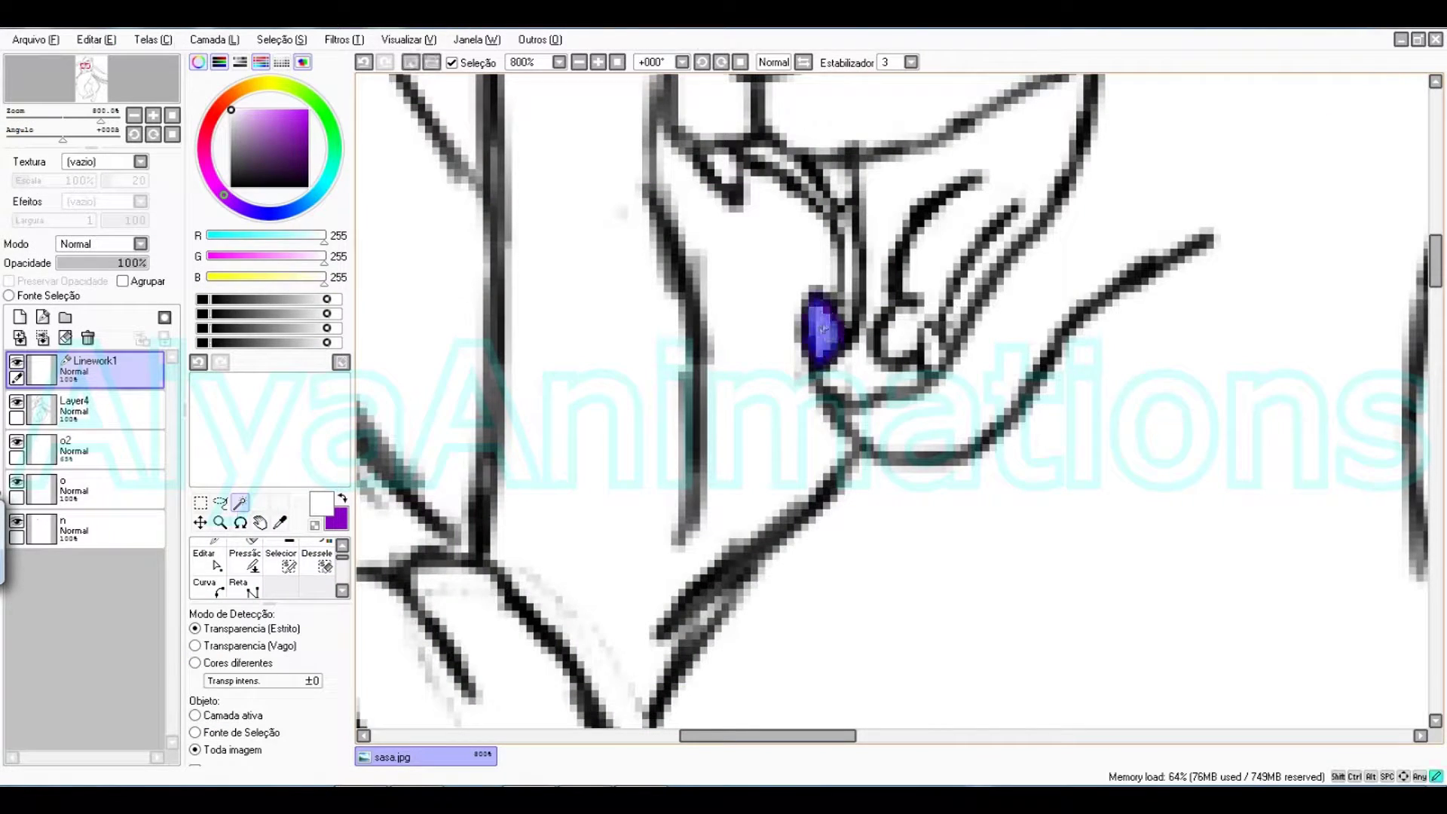
{"action": "left_click", "coordinate": [721, 169]}
{"action": "left_click", "coordinate": [835, 179]}
Add a layer named d at the bottom of the stack and set the Caneta brush to size 100 for the teeth.
{"action": "left_click", "coordinate": [19, 316]}
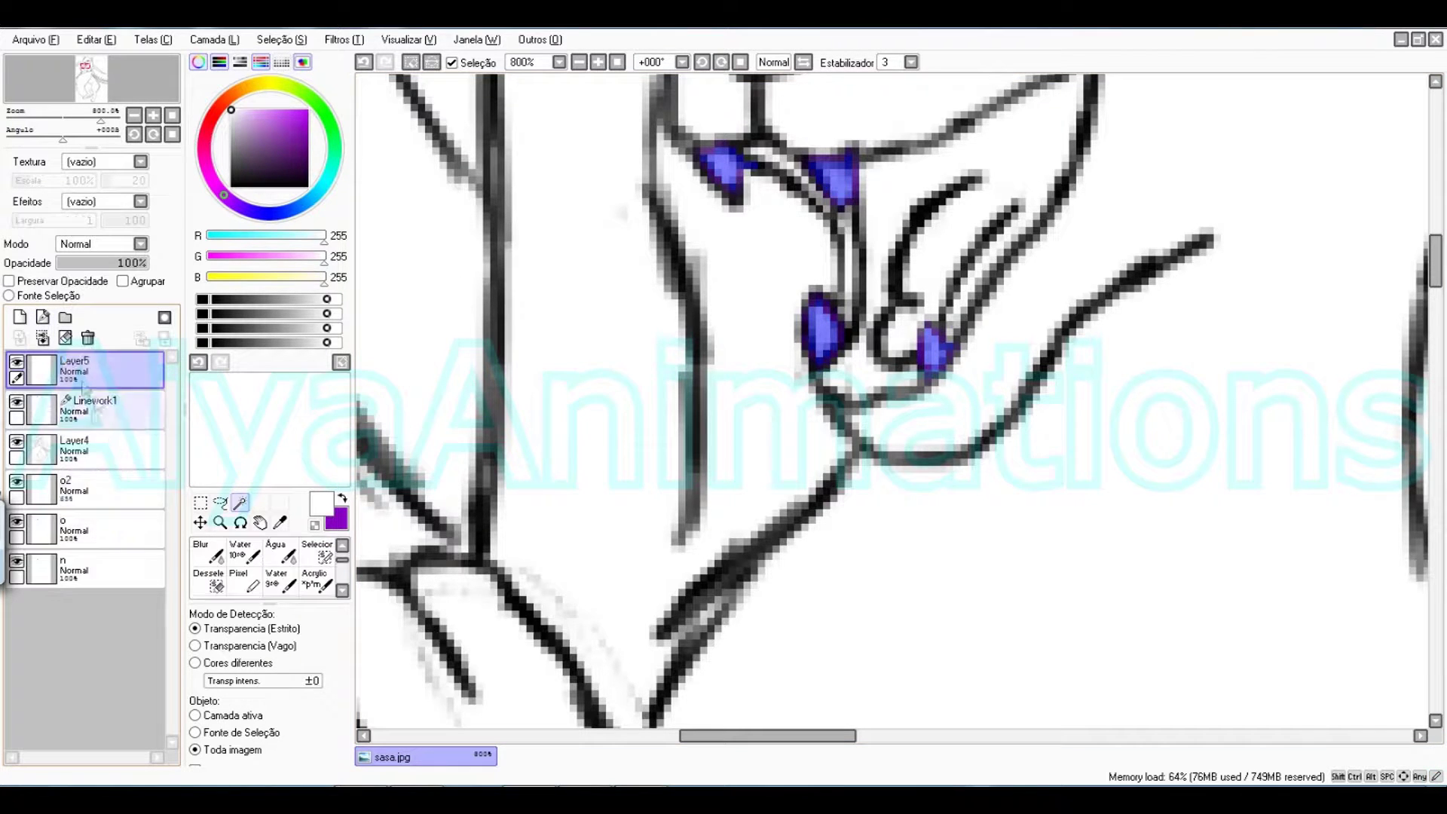
{"action": "left_click_drag", "start_coordinate": [94, 370], "coordinate": [94, 565]}
{"action": "double_click", "coordinate": [94, 568]}
{"action": "type", "text": "d"}
{"action": "key", "text": "Return"}
{"action": "scroll", "coordinate": [256, 561], "scroll_direction": "up", "scroll_amount": 2}
{"action": "left_click", "coordinate": [244, 552]}
{"action": "left_click", "coordinate": [343, 637]}
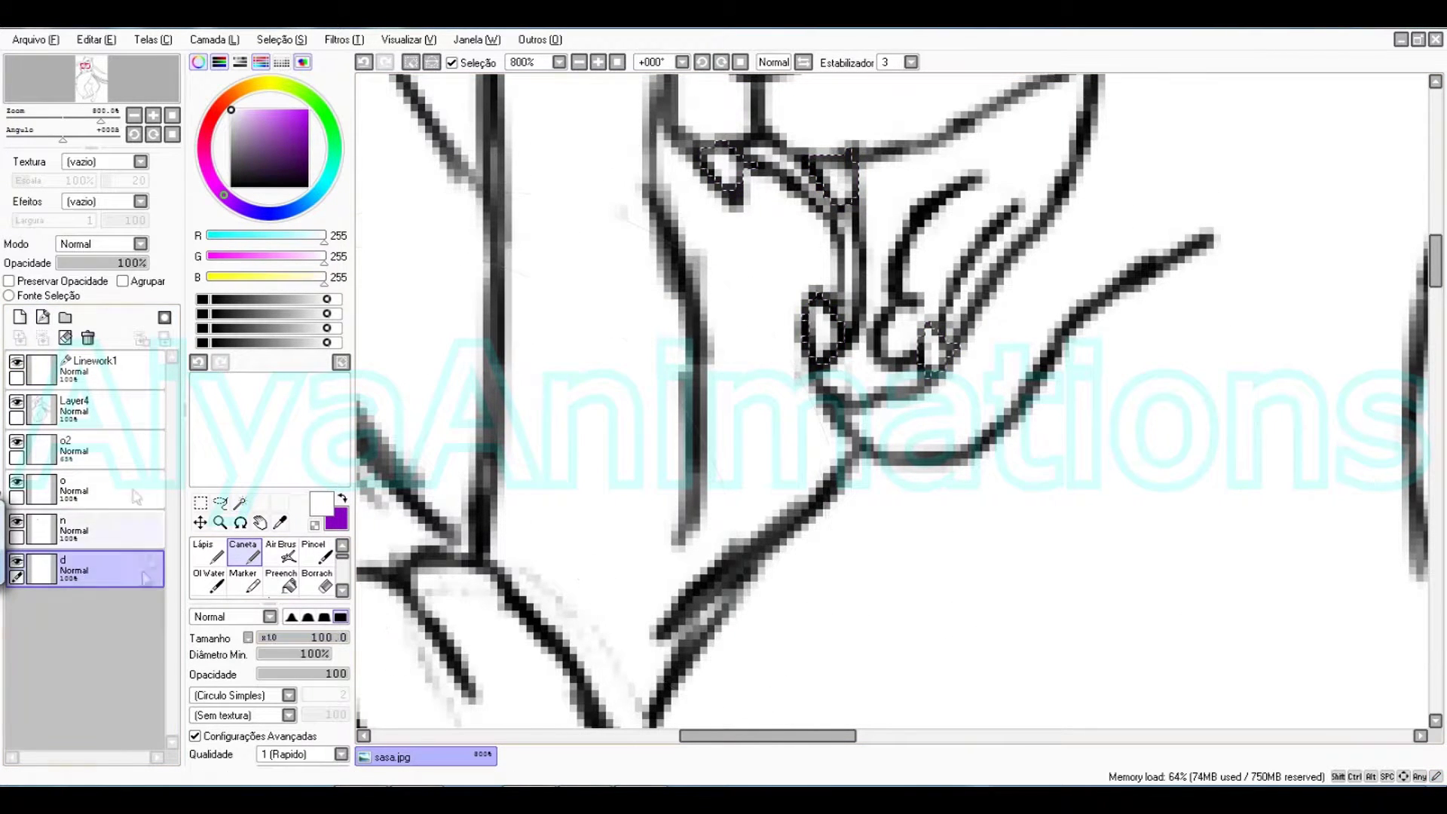
Add a layer named b above layer d and deselect the teeth.
{"action": "left_click", "coordinate": [19, 317]}
{"action": "double_click", "coordinate": [85, 572]}
{"action": "type", "text": "b"}
{"action": "key", "text": "Return"}
{"action": "key", "text": "ctrl+d"}
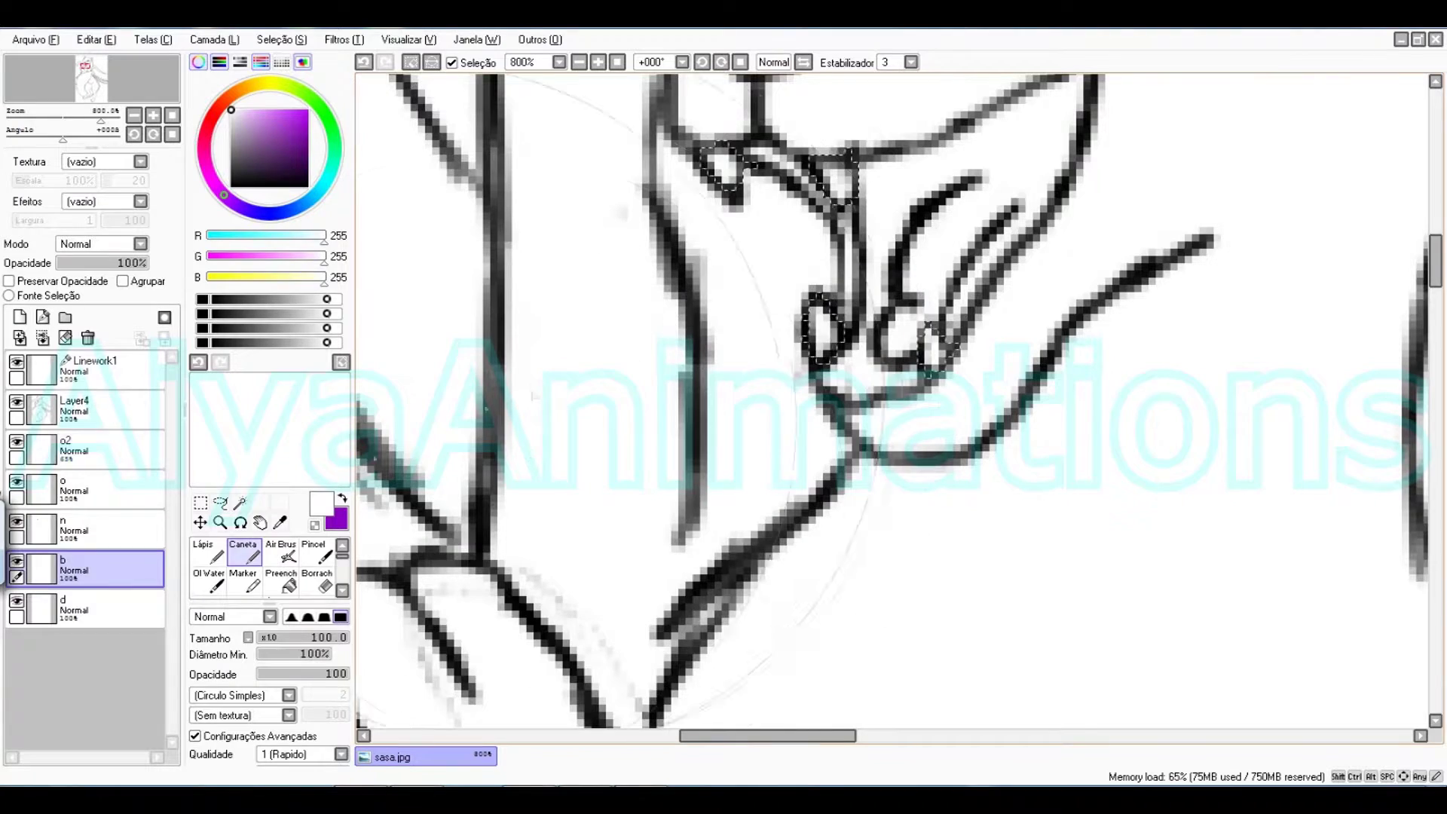
Select the mouth's interior on the Linework1 layer with the Magic Wand and the selection pen.
{"action": "left_click", "coordinate": [98, 369]}
{"action": "left_click", "coordinate": [240, 503]}
{"action": "scroll", "coordinate": [892, 399], "scroll_direction": "up", "scroll_amount": 3}
{"action": "left_click", "coordinate": [965, 369]}
{"action": "left_click", "coordinate": [280, 560]}
{"action": "mouse_move", "coordinate": [918, 517]}
{"action": "left_mouse_down"}
{"action": "mouse_move", "coordinate": [913, 550]}
{"action": "mouse_move", "coordinate": [848, 597]}
{"action": "left_mouse_up"}
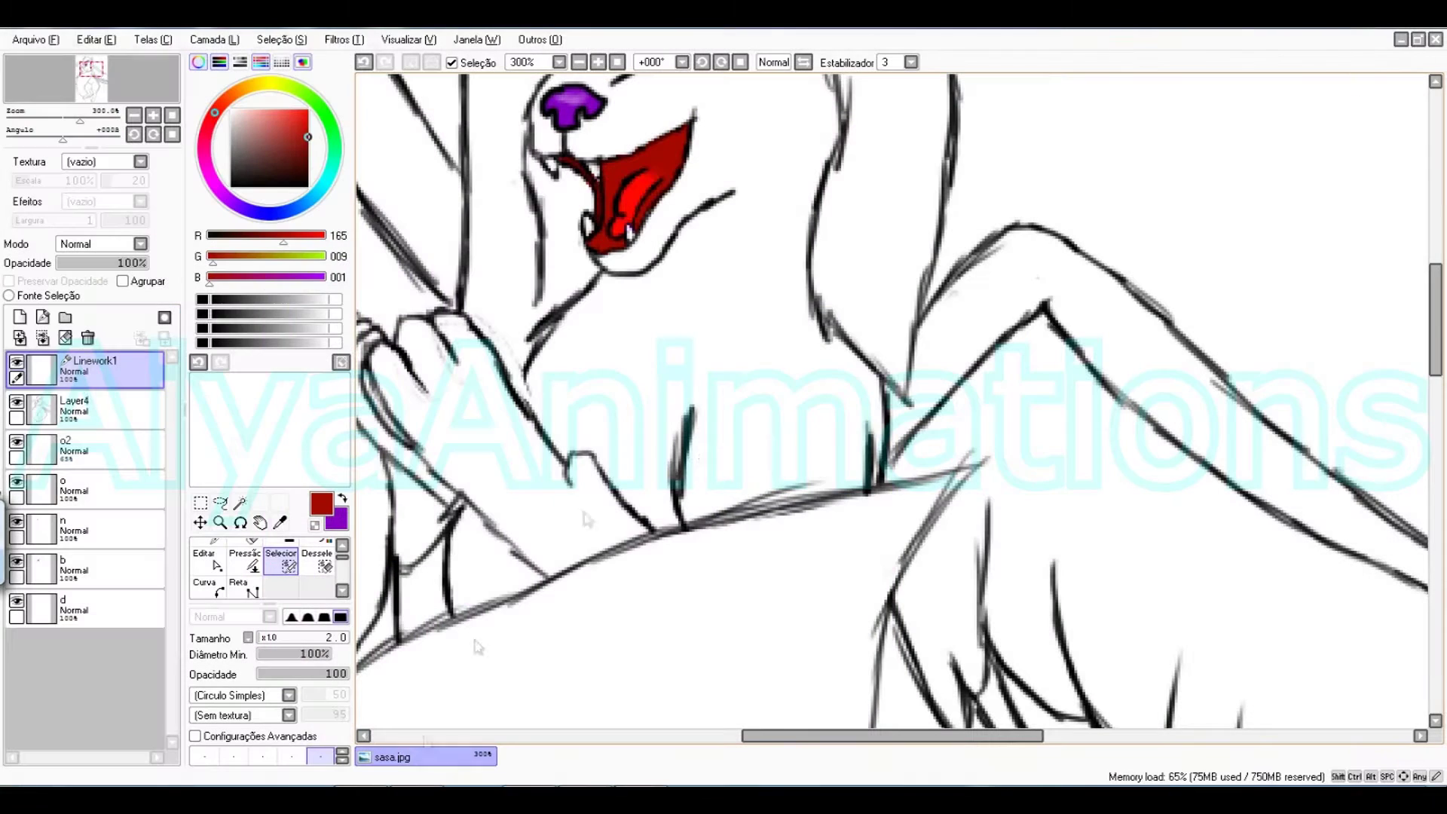
Try to outline a paw print on the chest with the selection pen.
{"action": "left_click_drag", "start_coordinate": [698, 454], "coordinate": [711, 432]}
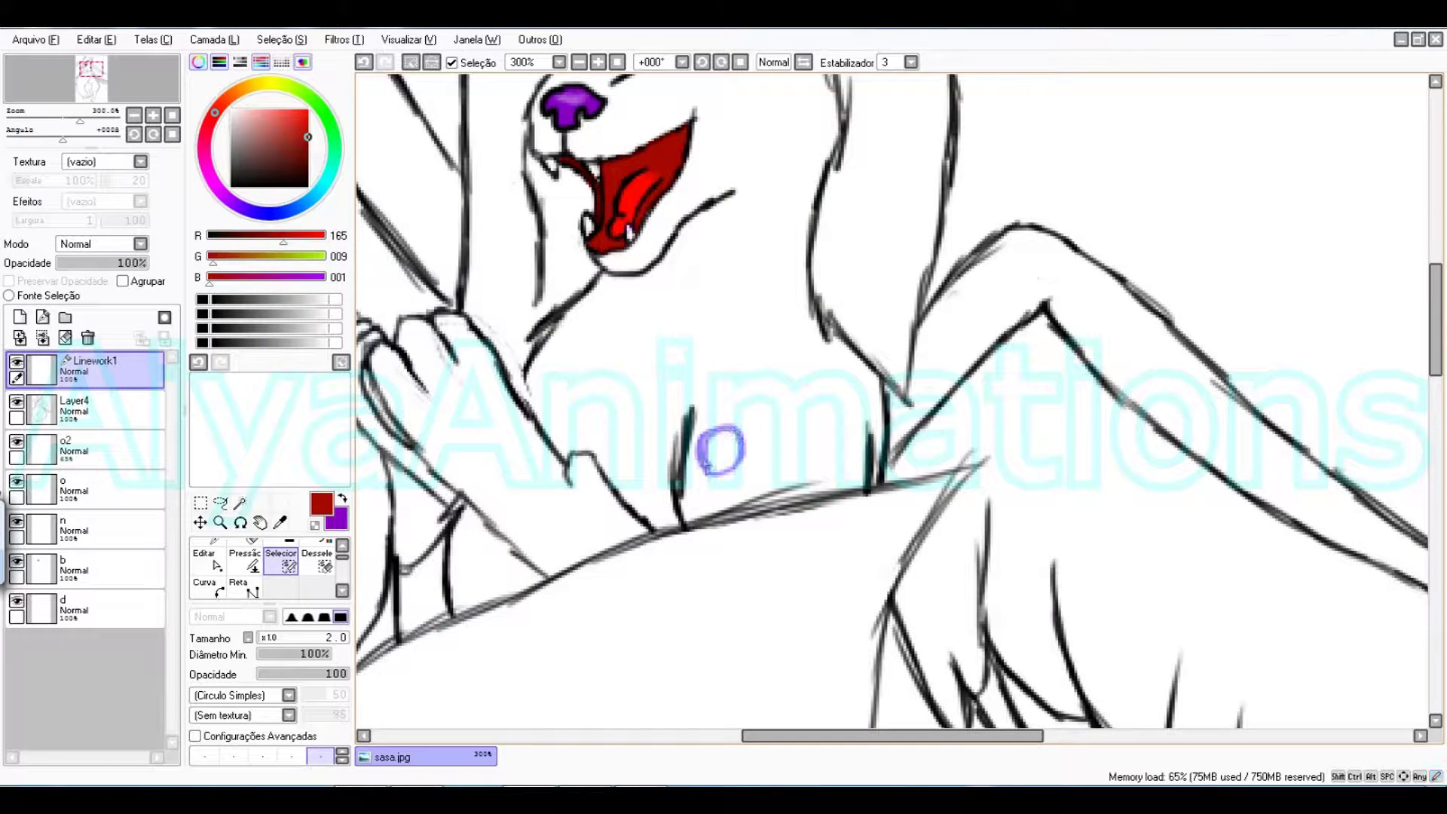
{"action": "key", "text": "ctrl+z"}
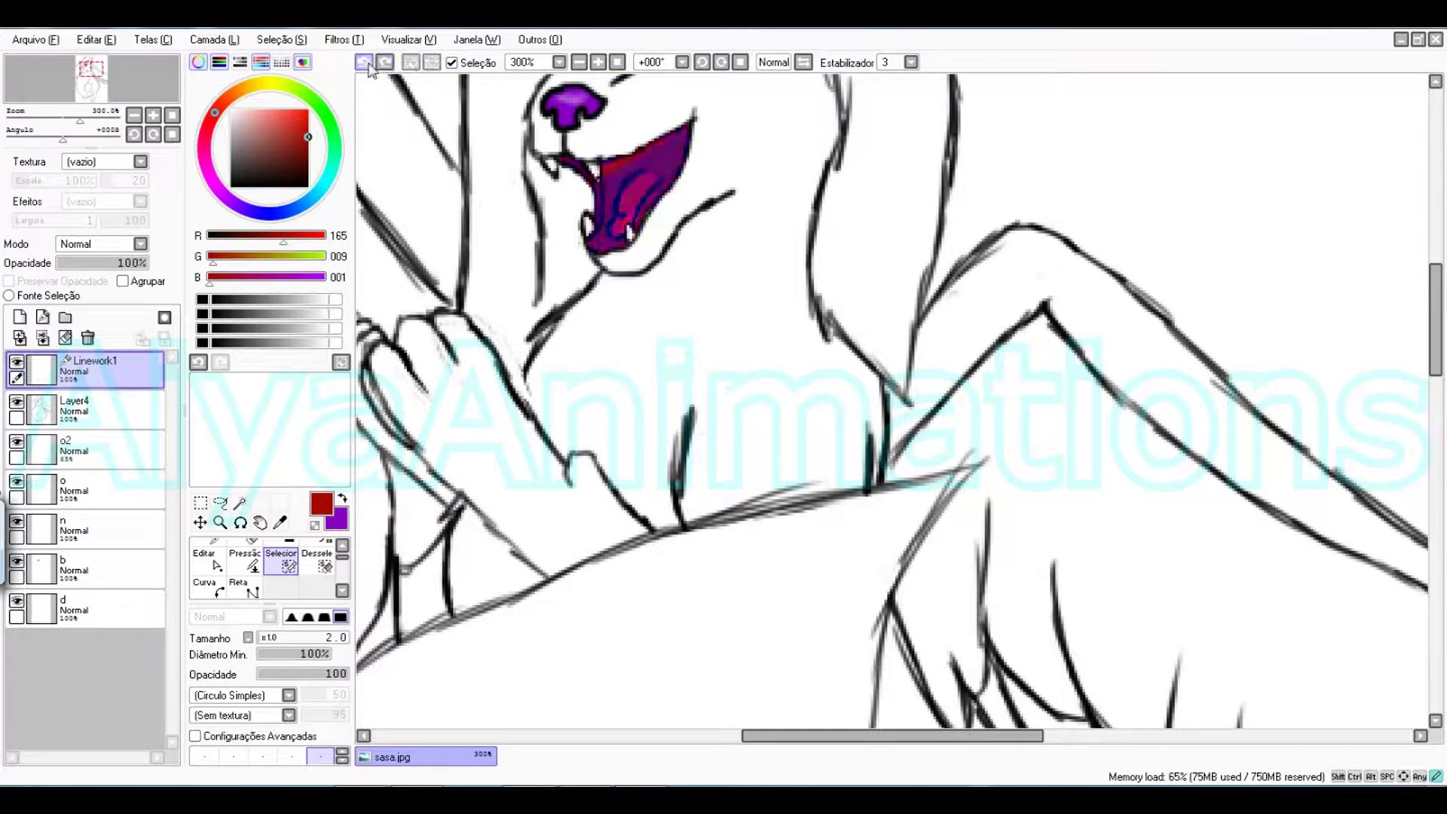
{"action": "left_click_drag", "start_coordinate": [715, 522], "coordinate": [770, 486]}
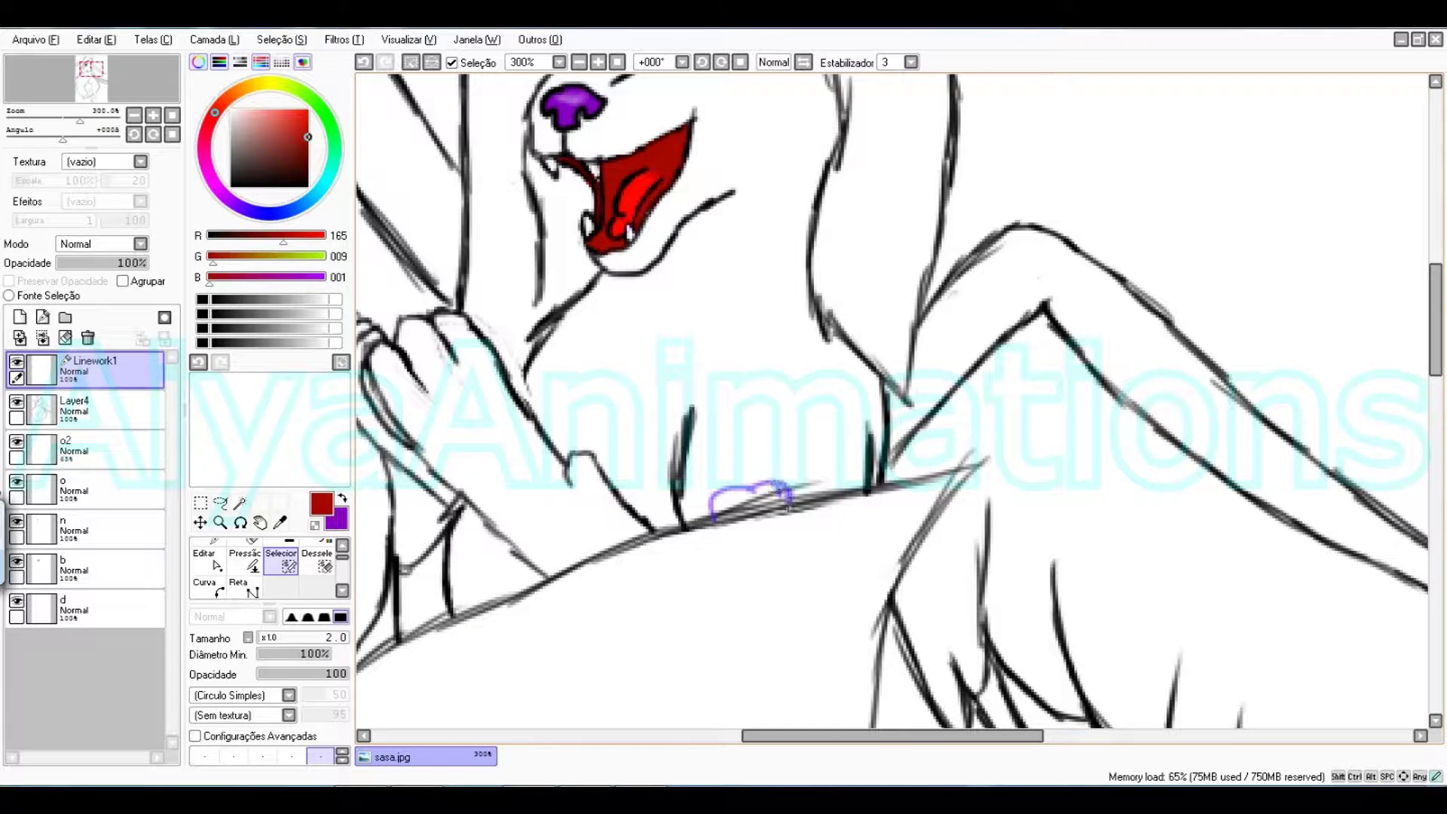
{"action": "left_click_drag", "start_coordinate": [760, 433], "coordinate": [742, 419]}
{"action": "left_click_drag", "start_coordinate": [725, 472], "coordinate": [716, 437]}
{"action": "left_click_drag", "start_coordinate": [701, 487], "coordinate": [698, 501]}
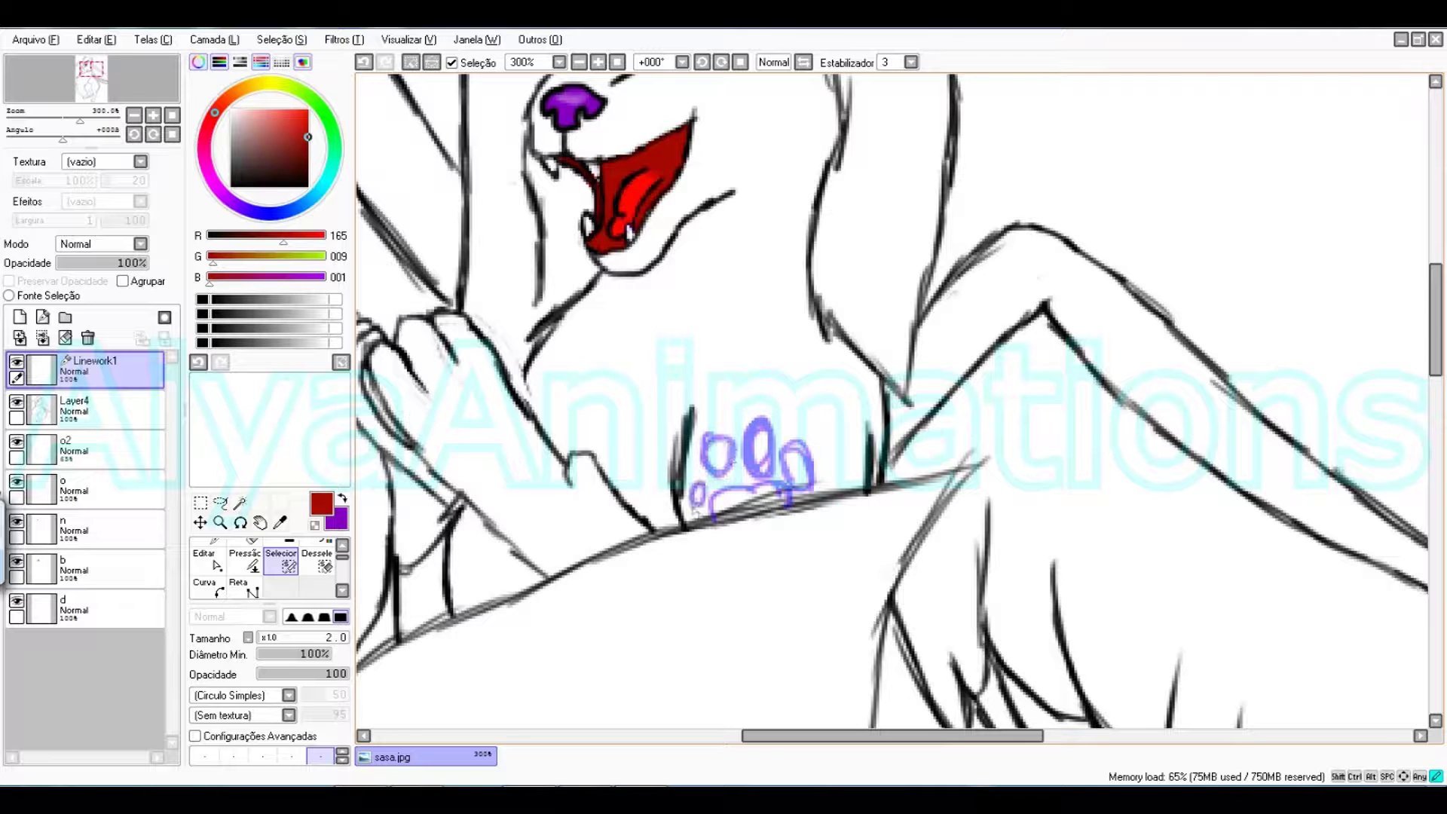
{"action": "left_click", "coordinate": [363, 62]}
{"action": "left_click", "coordinate": [364, 62]}
{"action": "left_click", "coordinate": [363, 61]}
{"action": "left_click", "coordinate": [363, 62]}
{"action": "left_click", "coordinate": [363, 62]}
Outline a paw print's main pad and toes on the chest with the selection pen at 500% zoom.
{"action": "left_click", "coordinate": [596, 62]}
{"action": "left_click", "coordinate": [597, 61]}
{"action": "mouse_move", "coordinate": [648, 582]}
{"action": "left_mouse_down"}
{"action": "mouse_move", "coordinate": [703, 516]}
{"action": "mouse_move", "coordinate": [768, 550]}
{"action": "mouse_move", "coordinate": [647, 572]}
{"action": "left_mouse_up"}
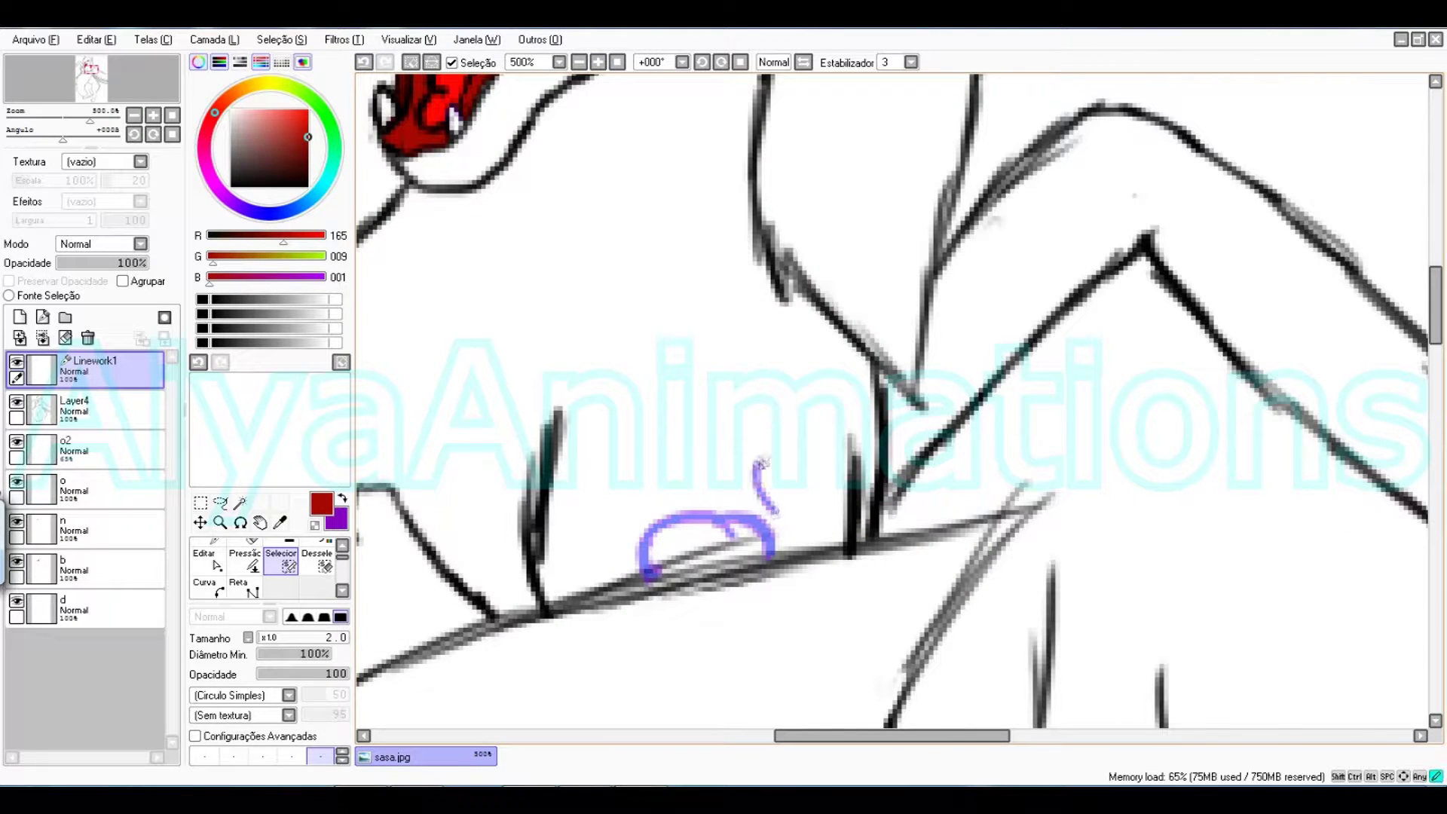
{"action": "left_click_drag", "start_coordinate": [758, 471], "coordinate": [780, 536]}
{"action": "mouse_move", "coordinate": [712, 456]}
{"action": "left_mouse_down"}
{"action": "mouse_move", "coordinate": [757, 493]}
{"action": "mouse_move", "coordinate": [689, 493]}
{"action": "mouse_move", "coordinate": [693, 462]}
{"action": "mouse_move", "coordinate": [645, 486]}
{"action": "mouse_move", "coordinate": [689, 483]}
{"action": "left_mouse_up"}
{"action": "left_click", "coordinate": [363, 61]}
{"action": "mouse_move", "coordinate": [618, 548]}
{"action": "left_mouse_down"}
{"action": "mouse_move", "coordinate": [640, 485]}
{"action": "mouse_move", "coordinate": [629, 543]}
{"action": "left_mouse_up"}
Trim the paw print's outer toe next to the shoulder line with the deselection pen.
{"action": "left_click", "coordinate": [317, 561]}
{"action": "left_click", "coordinate": [263, 755]}
{"action": "mouse_move", "coordinate": [764, 452]}
{"action": "left_mouse_down"}
{"action": "mouse_move", "coordinate": [767, 499]}
{"action": "mouse_move", "coordinate": [805, 503]}
{"action": "left_mouse_up"}
{"action": "left_click", "coordinate": [280, 561]}
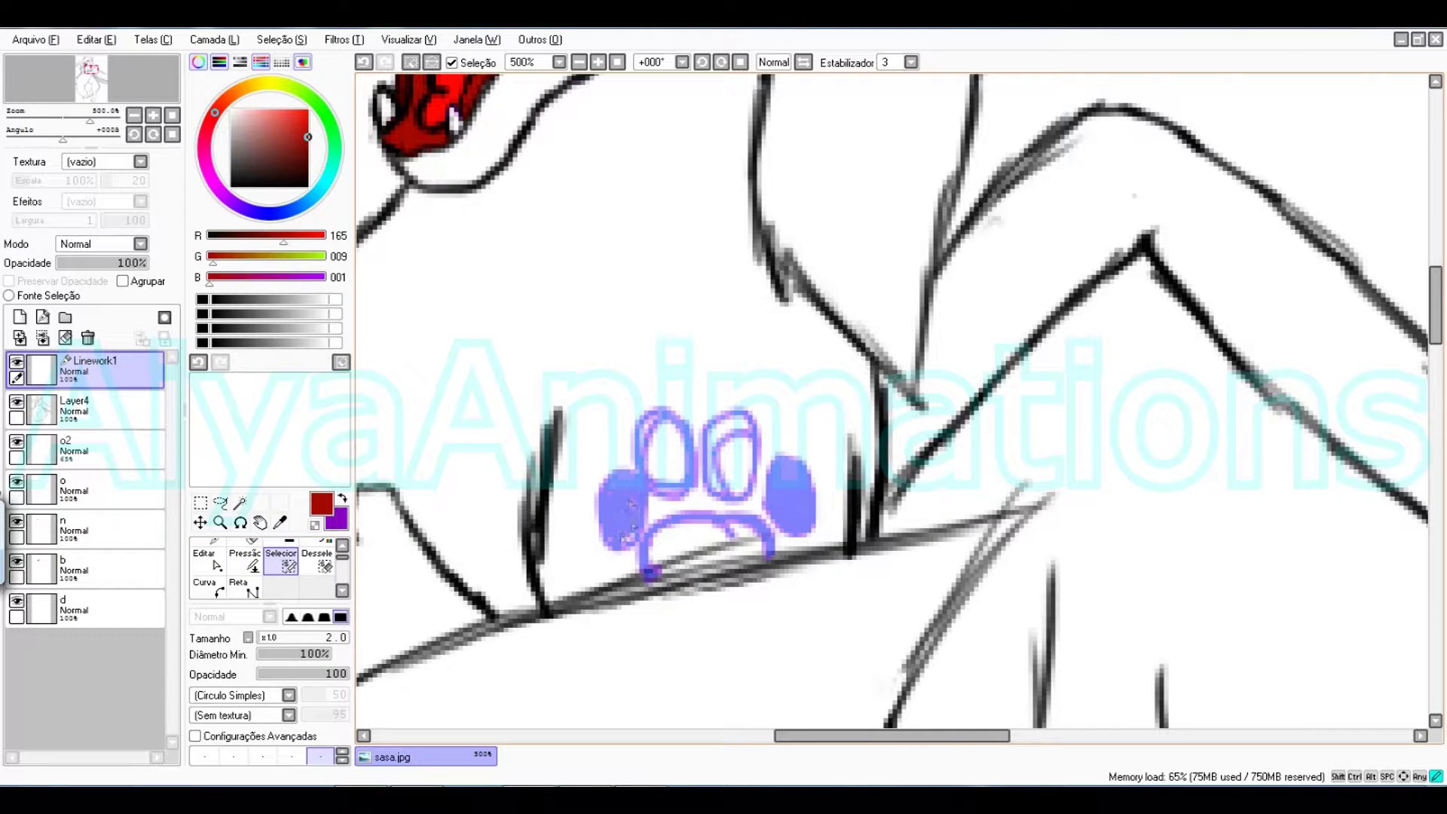
Reshape and fill in the paw print's two upper toes with the deselection and selection pens.
{"action": "left_click", "coordinate": [317, 561]}
{"action": "left_click", "coordinate": [262, 756]}
{"action": "mouse_move", "coordinate": [663, 463]}
{"action": "left_mouse_down"}
{"action": "mouse_move", "coordinate": [604, 493]}
{"action": "mouse_move", "coordinate": [678, 460]}
{"action": "mouse_move", "coordinate": [652, 422]}
{"action": "left_mouse_up"}
{"action": "left_click", "coordinate": [281, 561]}
{"action": "left_click", "coordinate": [320, 755]}
{"action": "mouse_move", "coordinate": [723, 475]}
{"action": "left_mouse_down"}
{"action": "mouse_move", "coordinate": [742, 452]}
{"action": "mouse_move", "coordinate": [705, 452]}
{"action": "left_mouse_up"}
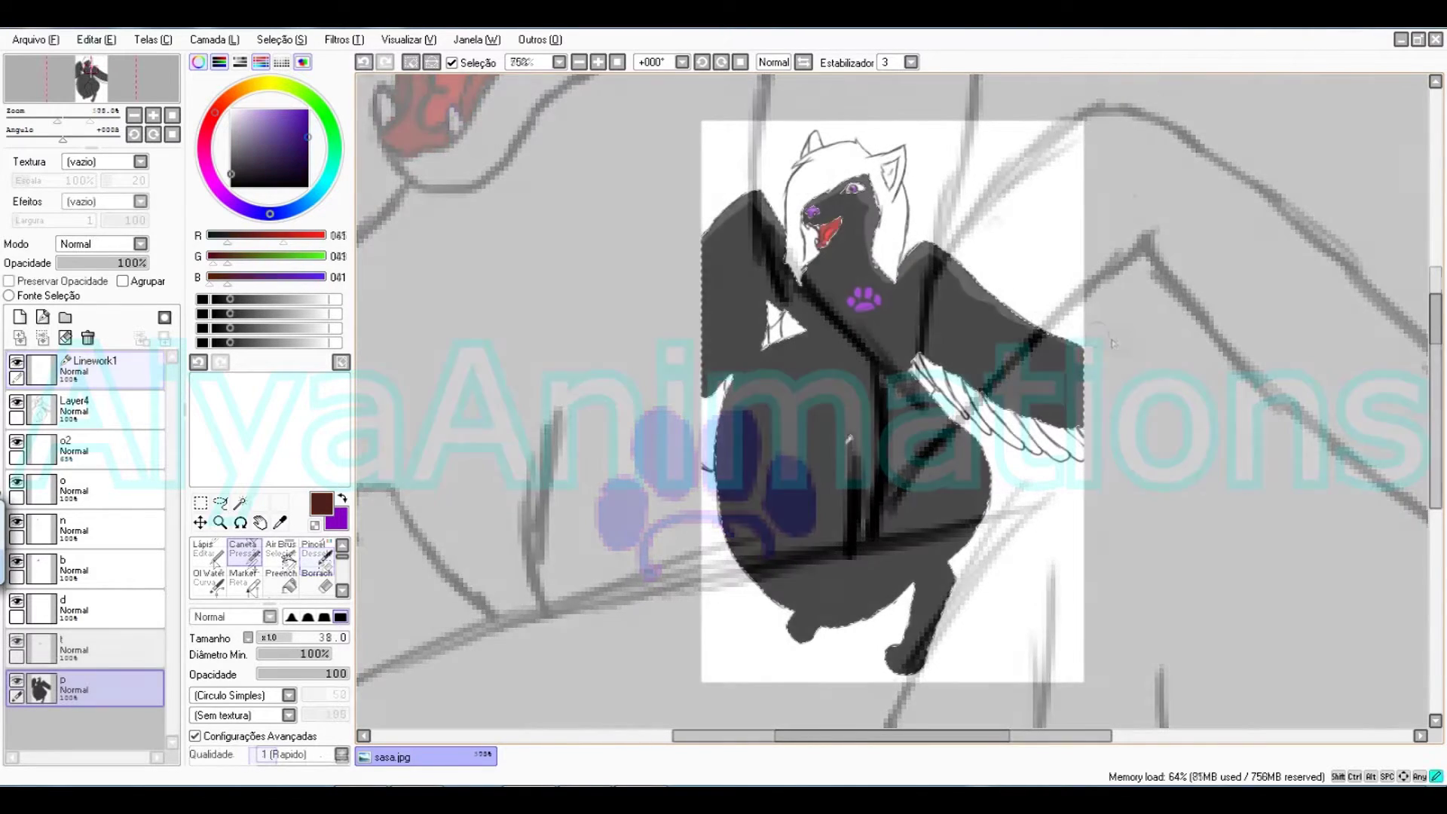
Paint dark grey (RGB 41, 41, 41) highlights along the body and legs on layer p with the size 38 Caneta brush.
{"action": "left_click_drag", "start_coordinate": [978, 538], "coordinate": [947, 561]}
{"action": "mouse_move", "coordinate": [921, 565]}
{"action": "left_mouse_down"}
{"action": "mouse_move", "coordinate": [851, 618]}
{"action": "mouse_move", "coordinate": [730, 516]}
{"action": "left_mouse_up"}
{"action": "left_click_drag", "start_coordinate": [862, 333], "coordinate": [731, 501]}
{"action": "left_click_drag", "start_coordinate": [857, 428], "coordinate": [874, 486]}
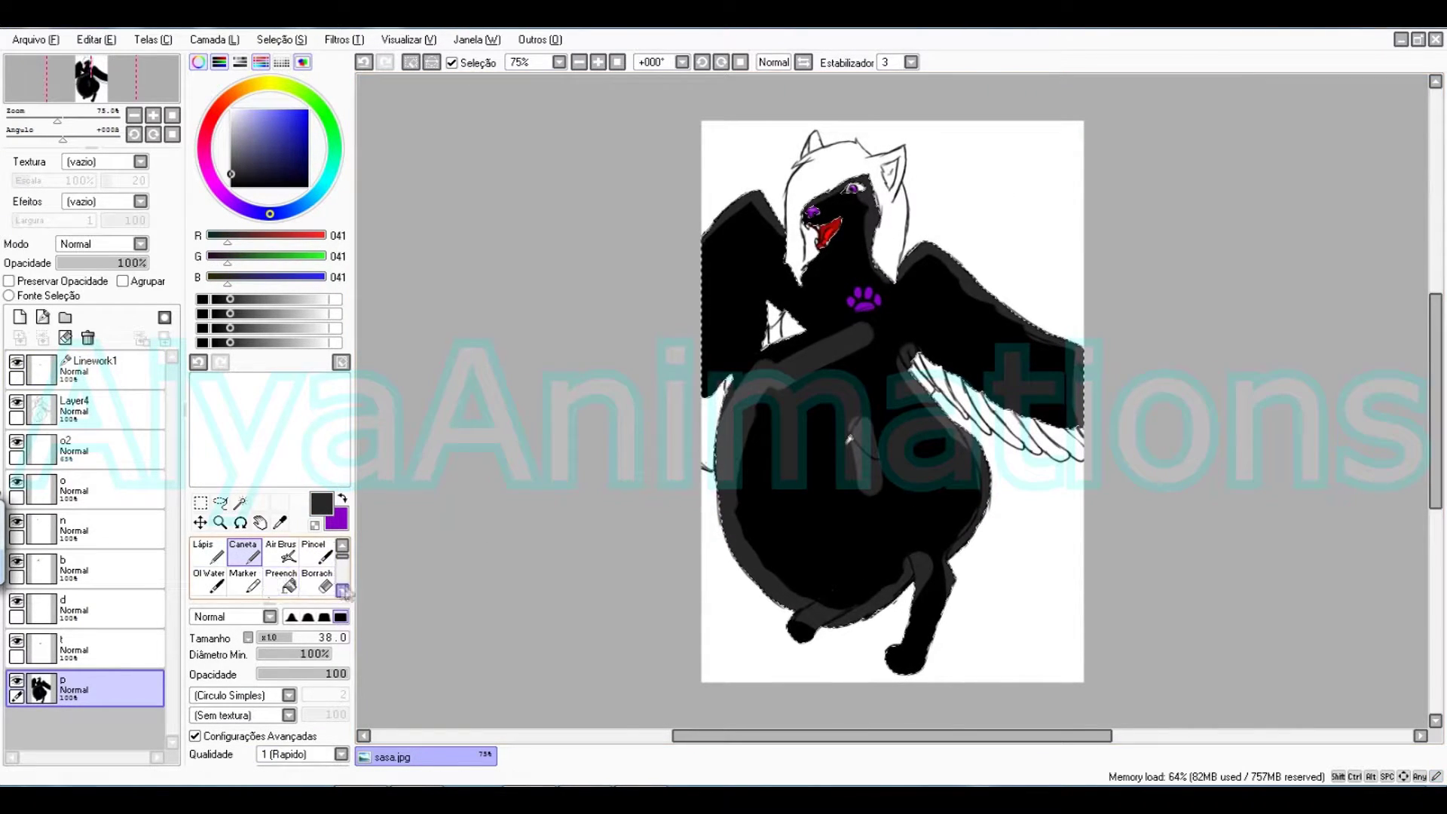
Blend the grey body highlights into the black with the Blur brush at size 78.
{"action": "left_click", "coordinate": [342, 580]}
{"action": "left_click", "coordinate": [208, 551]}
{"action": "left_click_drag", "start_coordinate": [297, 638], "coordinate": [324, 636]}
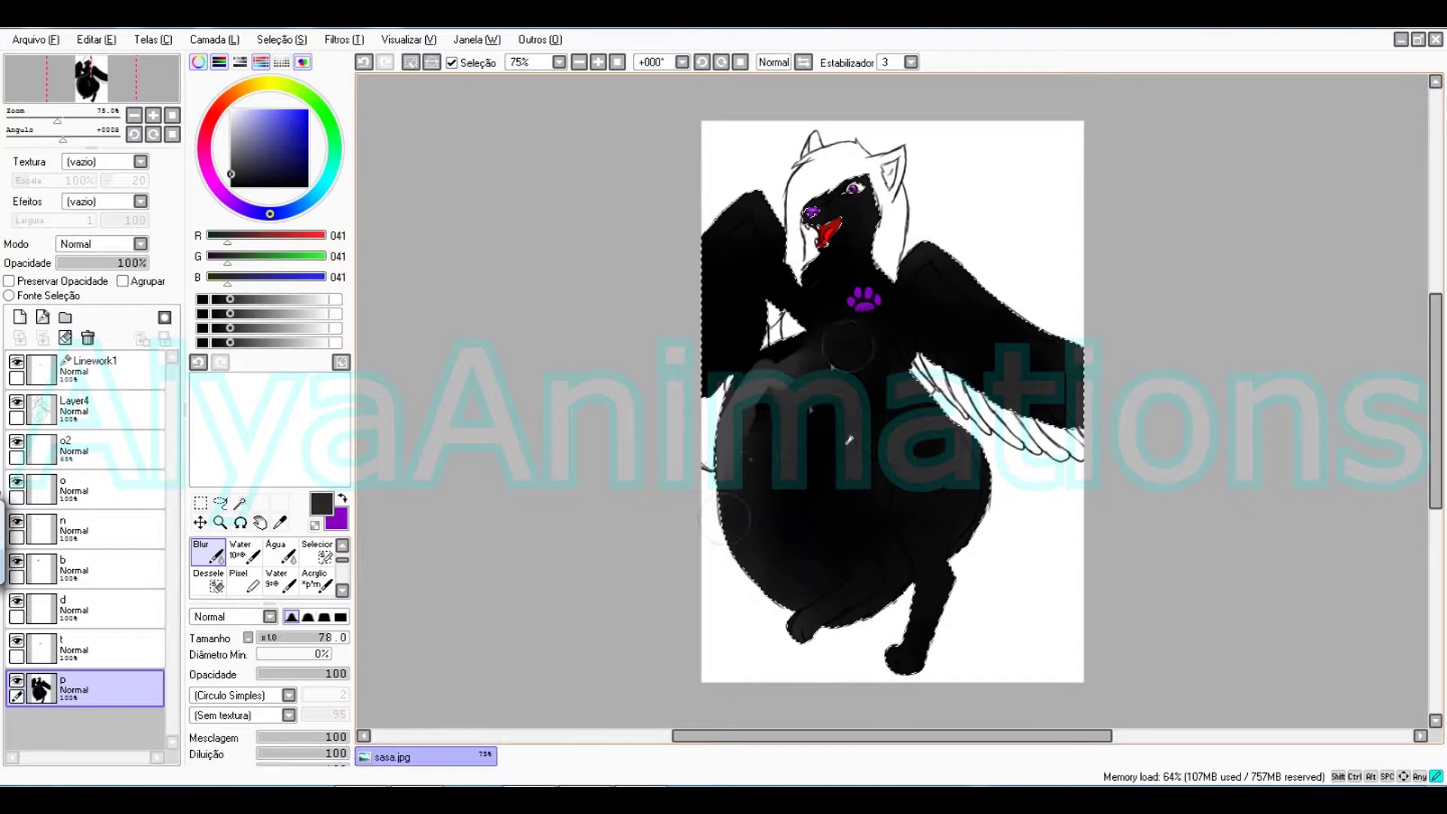
Paint dark grey highlights on the face and the raised arm with the Caneta brush.
{"action": "left_click", "coordinate": [342, 545]}
{"action": "left_click", "coordinate": [342, 546]}
{"action": "left_click", "coordinate": [244, 550]}
{"action": "left_click_drag", "start_coordinate": [871, 197], "coordinate": [835, 173]}
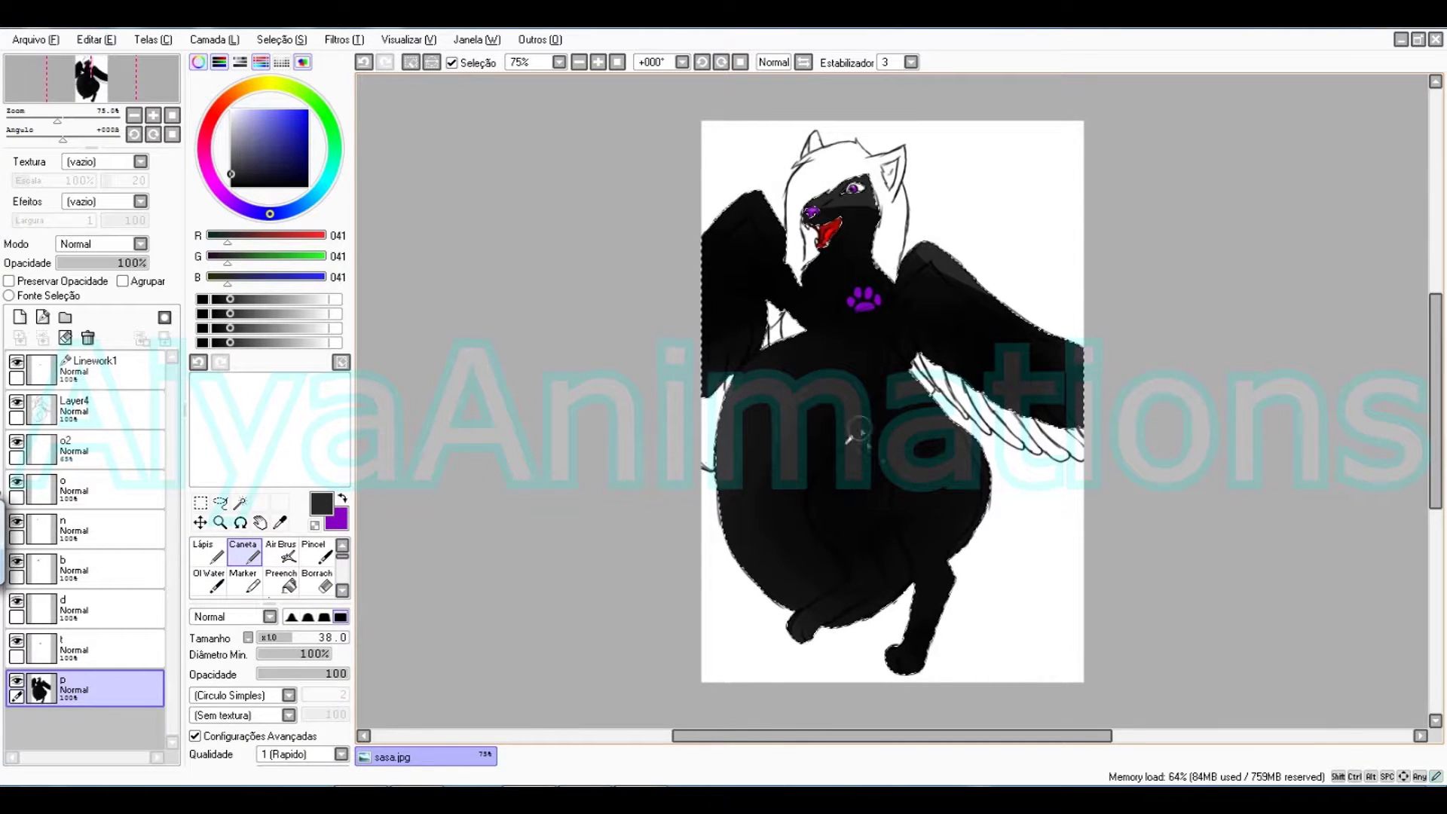
{"action": "left_click_drag", "start_coordinate": [799, 309], "coordinate": [832, 313]}
Blend the arm's grey highlights into the black fur with the Blur brush.
{"action": "left_click", "coordinate": [342, 590]}
{"action": "left_click", "coordinate": [342, 590]}
{"action": "left_click", "coordinate": [208, 551]}
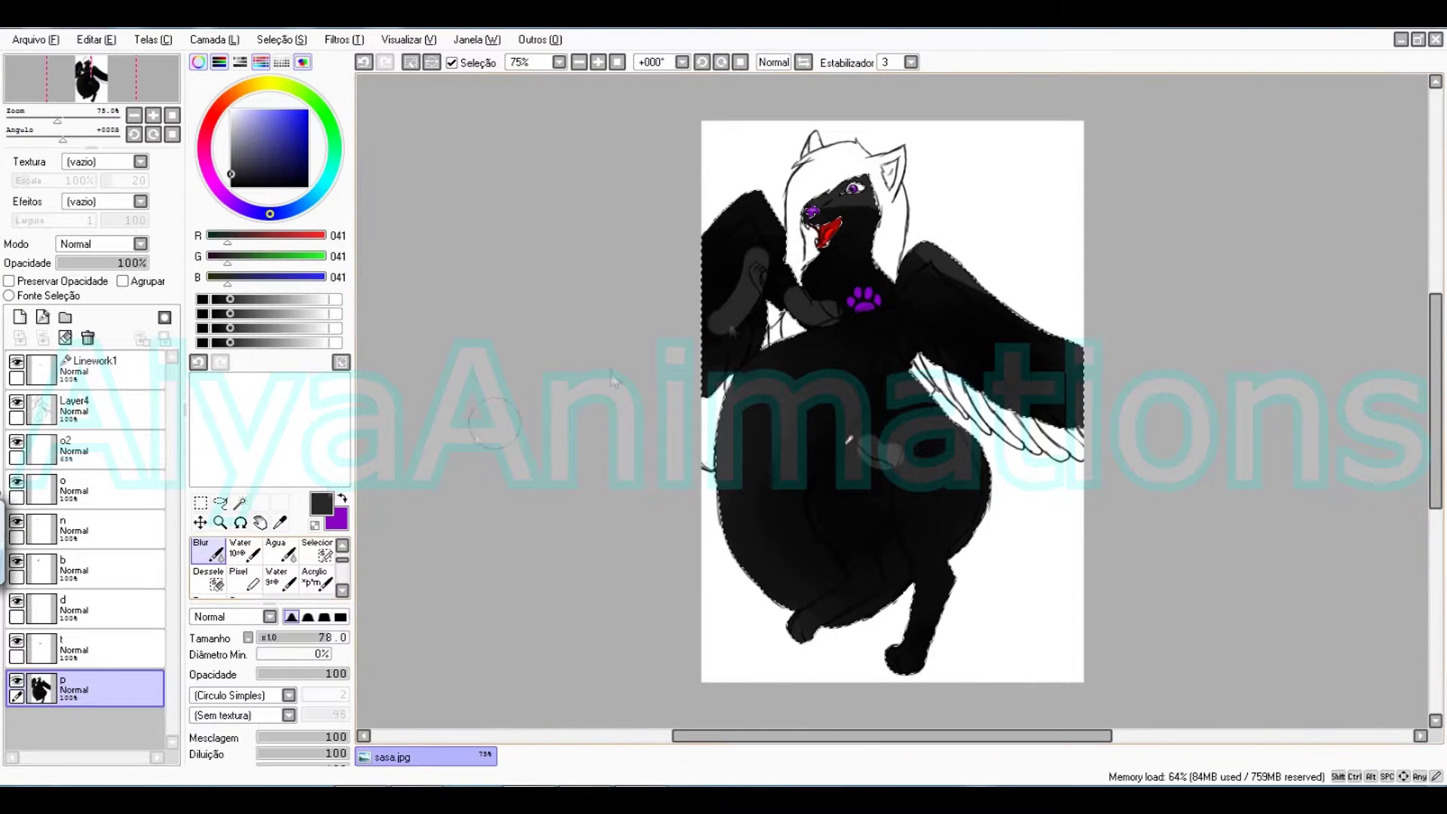
{"action": "left_click_drag", "start_coordinate": [735, 278], "coordinate": [805, 329]}
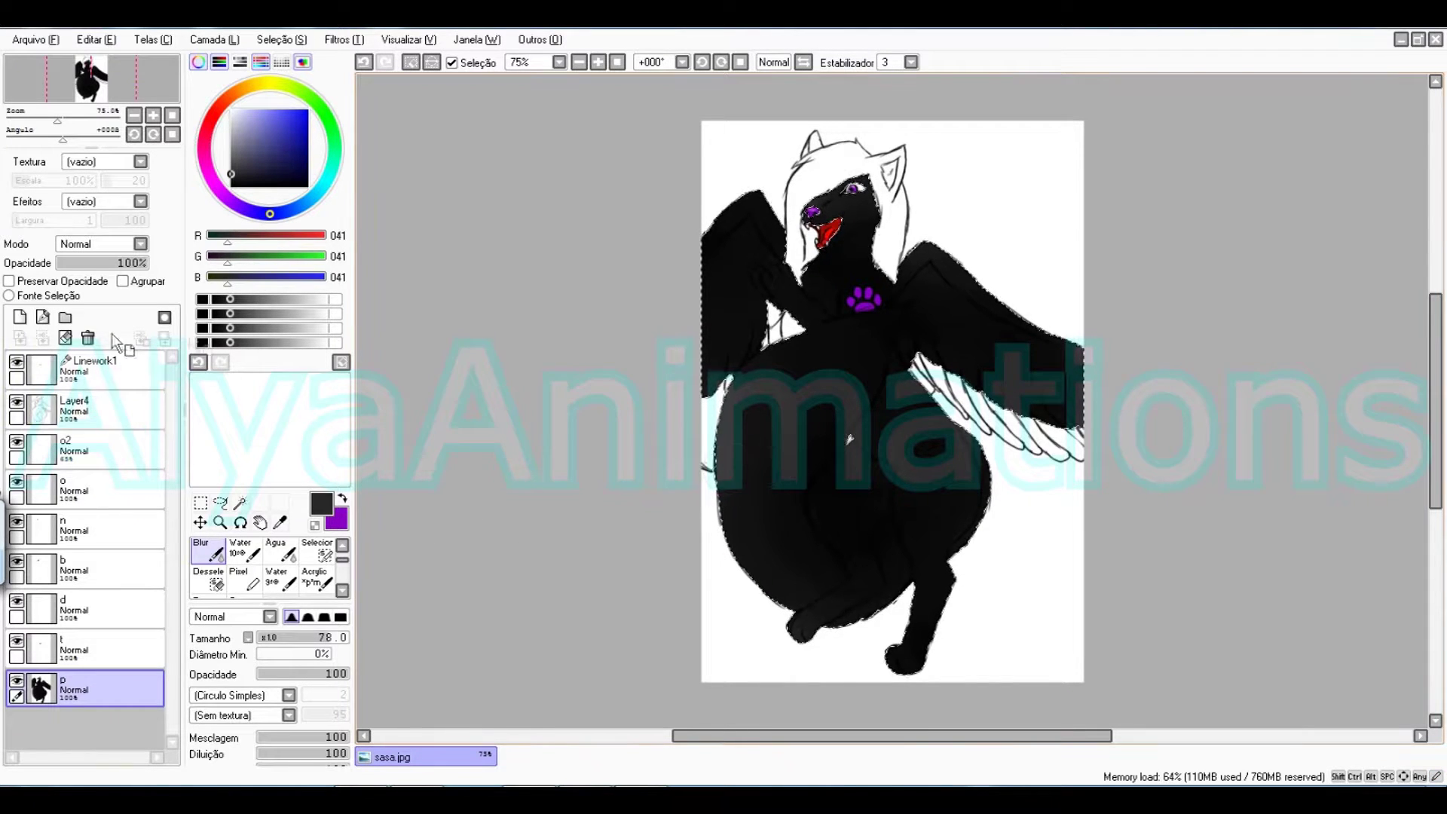
Return to the Linework1 layer and clear the body selection with the deselection pen.
{"action": "double_click", "coordinate": [113, 409]}
{"action": "left_click", "coordinate": [860, 357]}
{"action": "left_click", "coordinate": [113, 369]}
{"action": "left_click", "coordinate": [262, 755]}
{"action": "left_click_drag", "start_coordinate": [746, 226], "coordinate": [927, 633]}
Add a layer named rr directly above layer p.
{"action": "left_click", "coordinate": [20, 317]}
{"action": "left_click_drag", "start_coordinate": [85, 370], "coordinate": [91, 684]}
{"action": "double_click", "coordinate": [86, 687]}
{"action": "type", "text": "rr"}
{"action": "key", "text": "Return"}
Select the inner feather areas of both wings on the Linework1 layer with the magic wand.
{"action": "left_click", "coordinate": [87, 369]}
{"action": "left_click", "coordinate": [598, 61]}
{"action": "left_click", "coordinate": [599, 64]}
{"action": "left_click", "coordinate": [674, 254]}
{"action": "left_click", "coordinate": [639, 277]}
{"action": "left_click", "coordinate": [539, 422]}
{"action": "left_click_drag", "start_coordinate": [963, 381], "coordinate": [925, 382]}
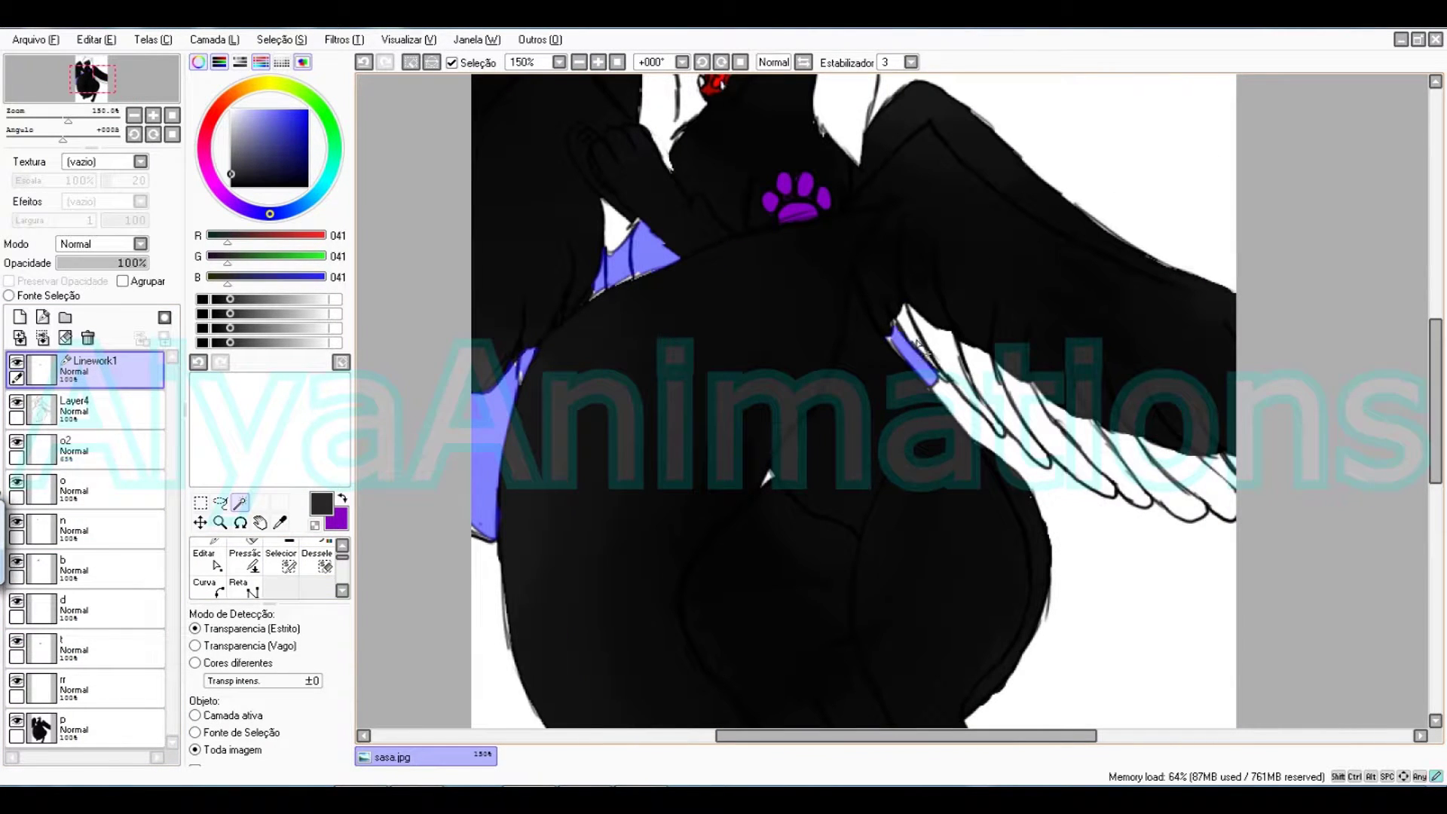
{"action": "left_click", "coordinate": [919, 343]}
{"action": "left_click", "coordinate": [1010, 404]}
{"action": "left_click", "coordinate": [1168, 482]}
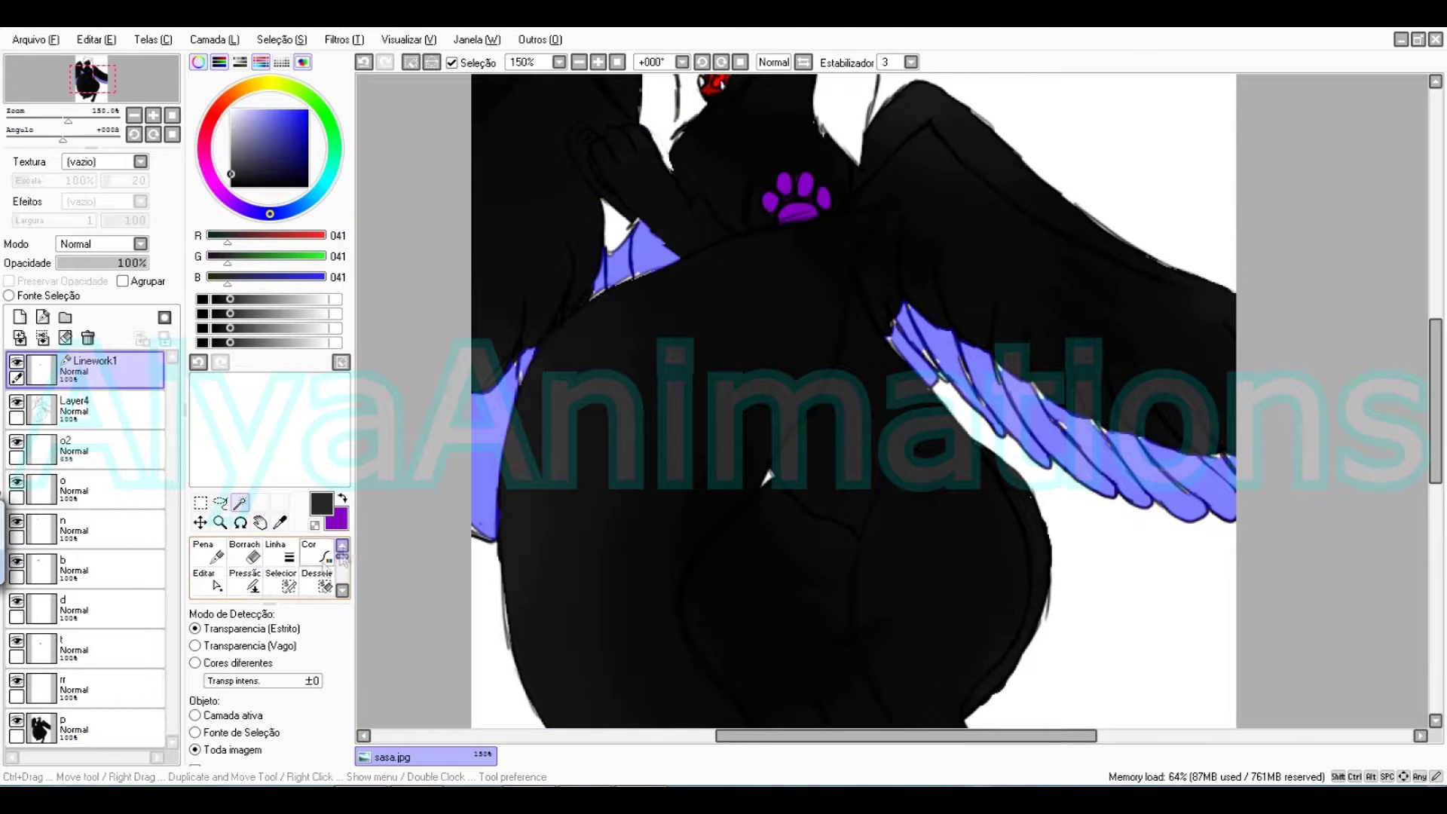
Fill the selection gaps along the innermost feathers of the right-hand wing with the selection pen at size 1.
{"action": "left_click", "coordinate": [280, 580]}
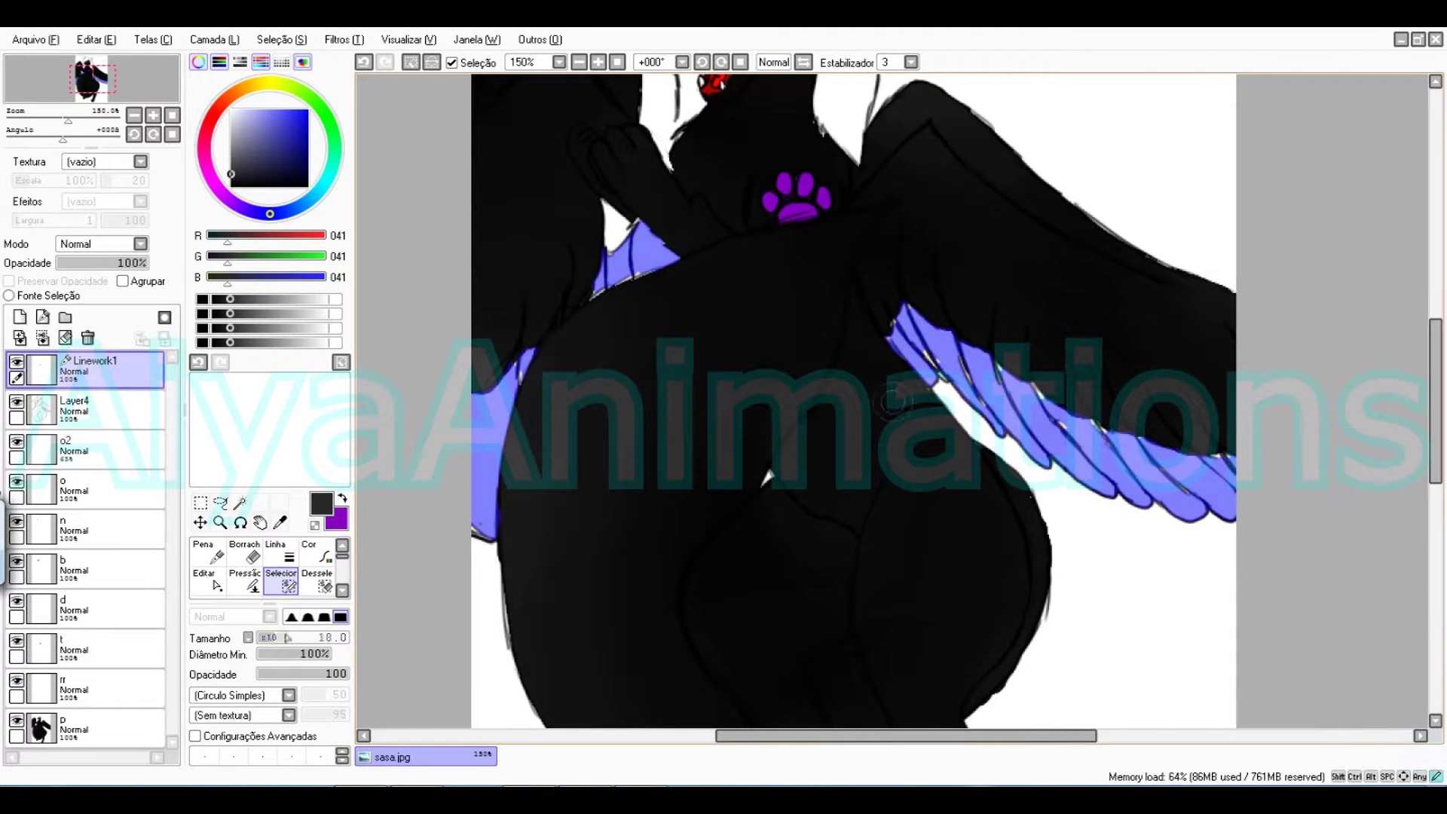
{"action": "left_click_drag", "start_coordinate": [286, 638], "coordinate": [258, 637]}
{"action": "left_click", "coordinate": [598, 61]}
{"action": "left_click", "coordinate": [598, 62]}
{"action": "left_click", "coordinate": [597, 62]}
{"action": "left_click", "coordinate": [598, 62]}
{"action": "left_click_drag", "start_coordinate": [1435, 400], "coordinate": [1435, 375]}
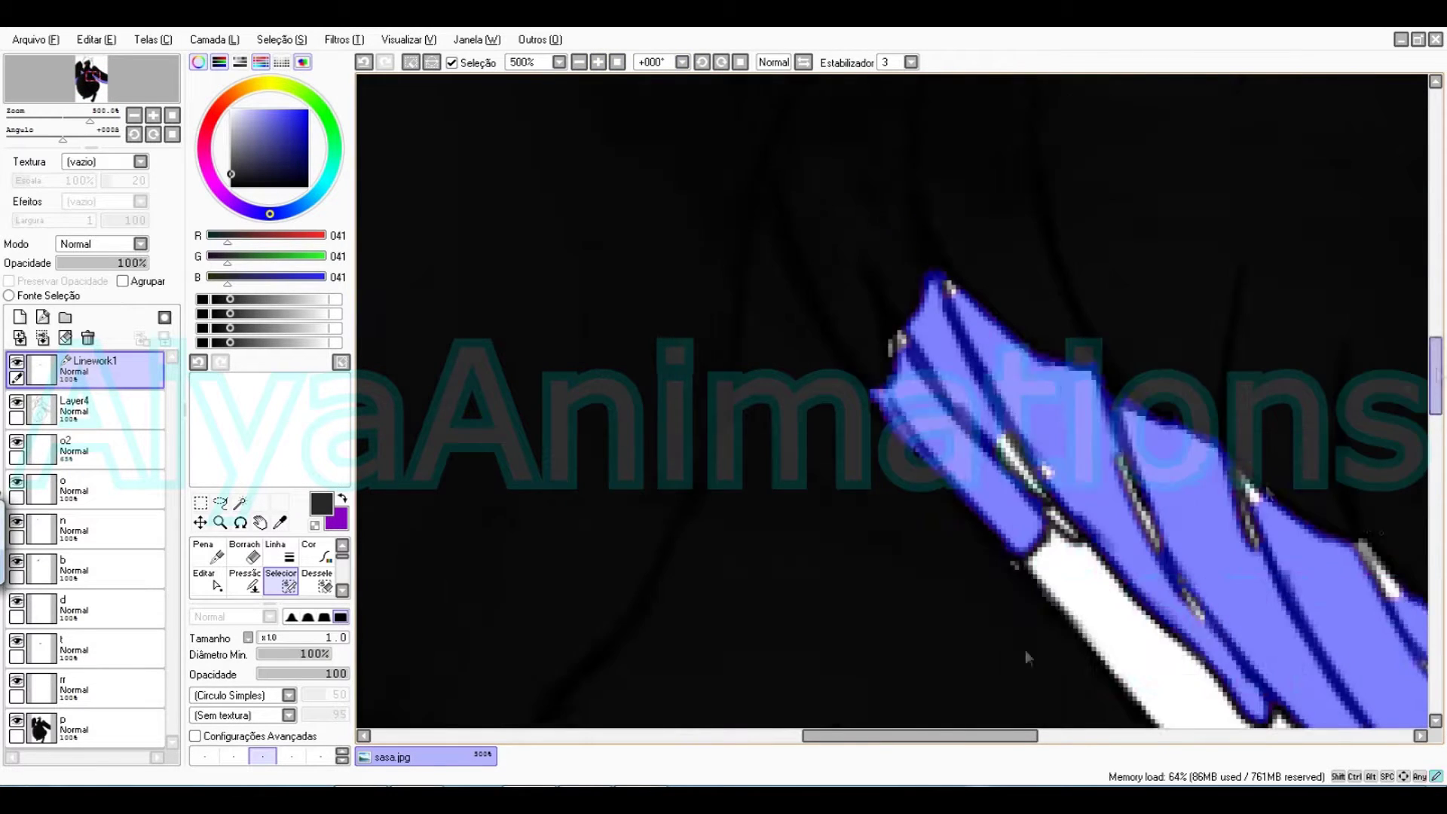
{"action": "left_click_drag", "start_coordinate": [938, 736], "coordinate": [979, 735]}
{"action": "left_click_drag", "start_coordinate": [848, 486], "coordinate": [820, 441]}
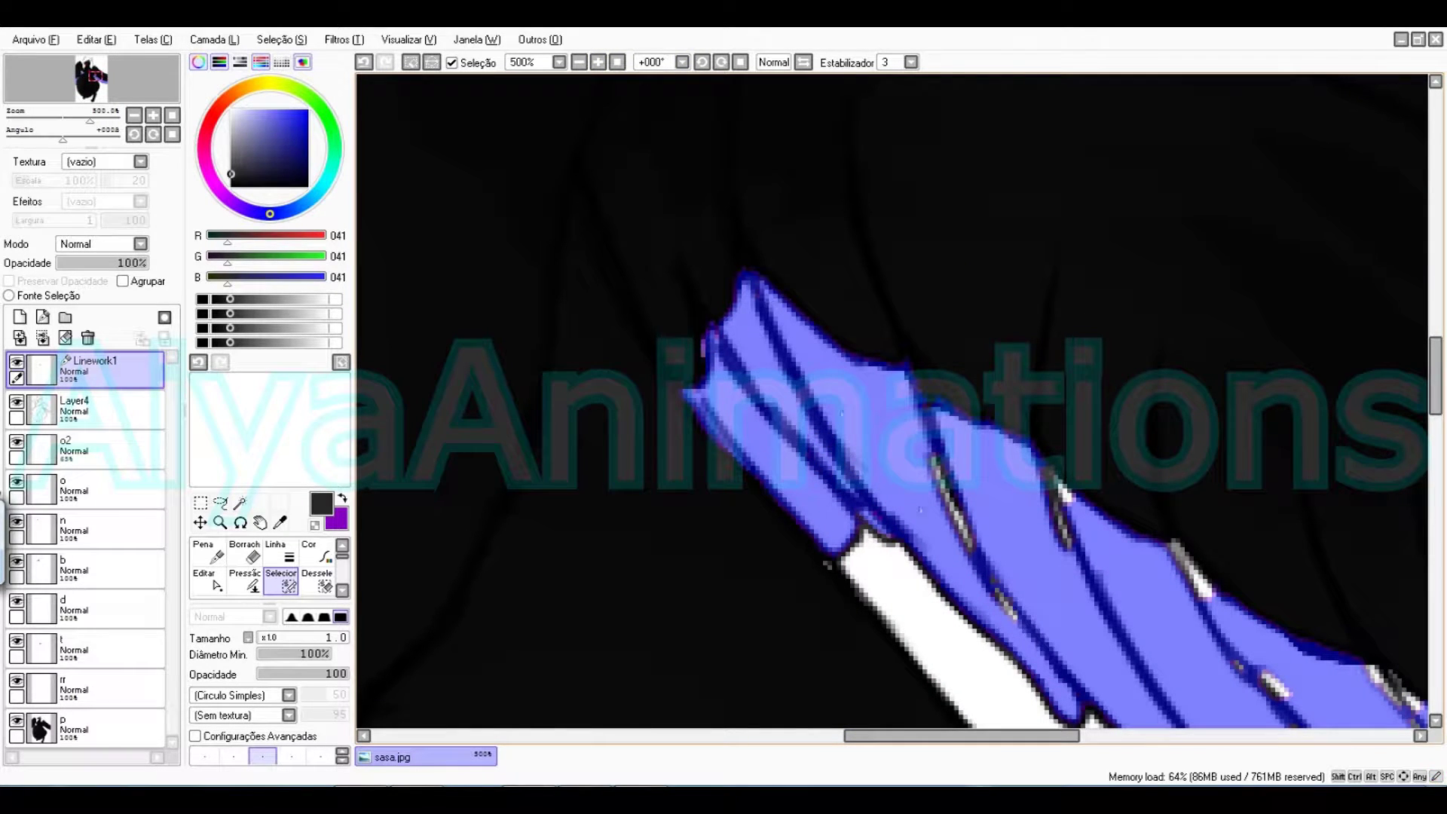
{"action": "scroll", "coordinate": [893, 400], "scroll_direction": "right", "scroll_amount": 3}
Trim the selection spill and fill the remaining gaps along the right-hand wing's outer feathers.
{"action": "left_click", "coordinate": [317, 582]}
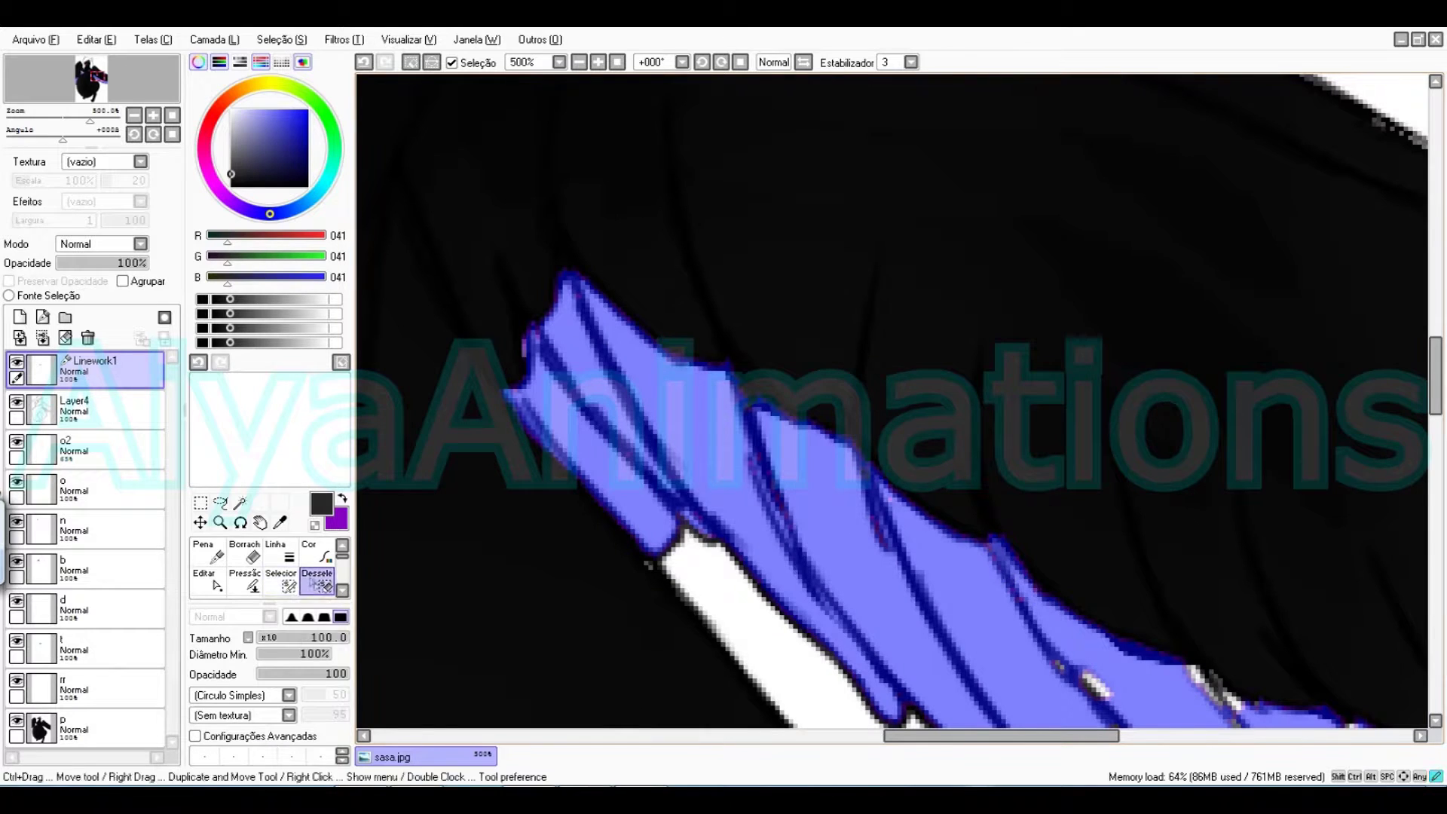
{"action": "left_click_drag", "start_coordinate": [1026, 570], "coordinate": [997, 537]}
{"action": "left_click_drag", "start_coordinate": [1435, 375], "coordinate": [1436, 403]}
{"action": "left_click", "coordinate": [280, 582]}
{"action": "left_click_drag", "start_coordinate": [1002, 736], "coordinate": [1060, 735]}
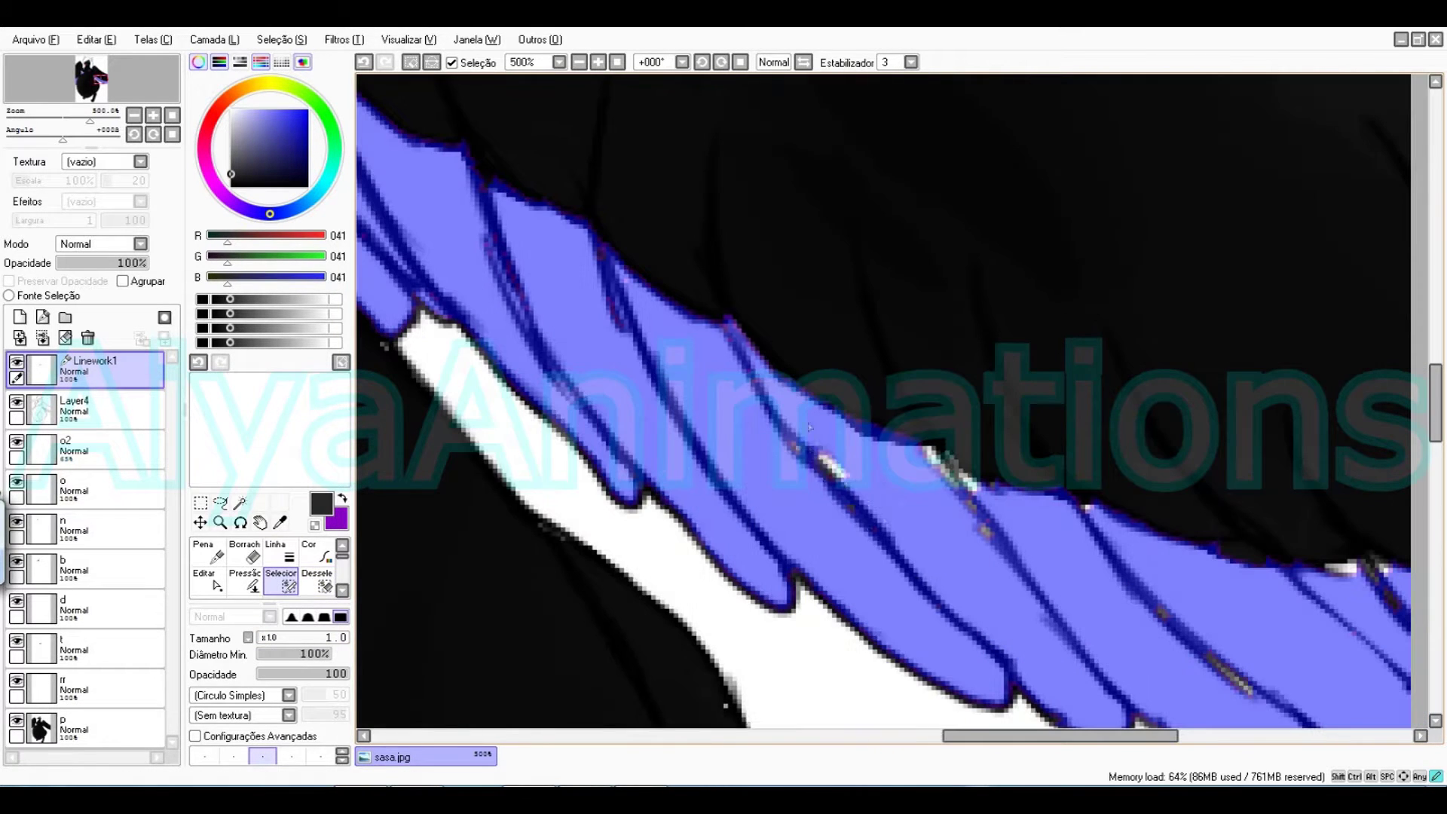
{"action": "scroll", "coordinate": [883, 399], "scroll_direction": "right", "scroll_amount": 3}
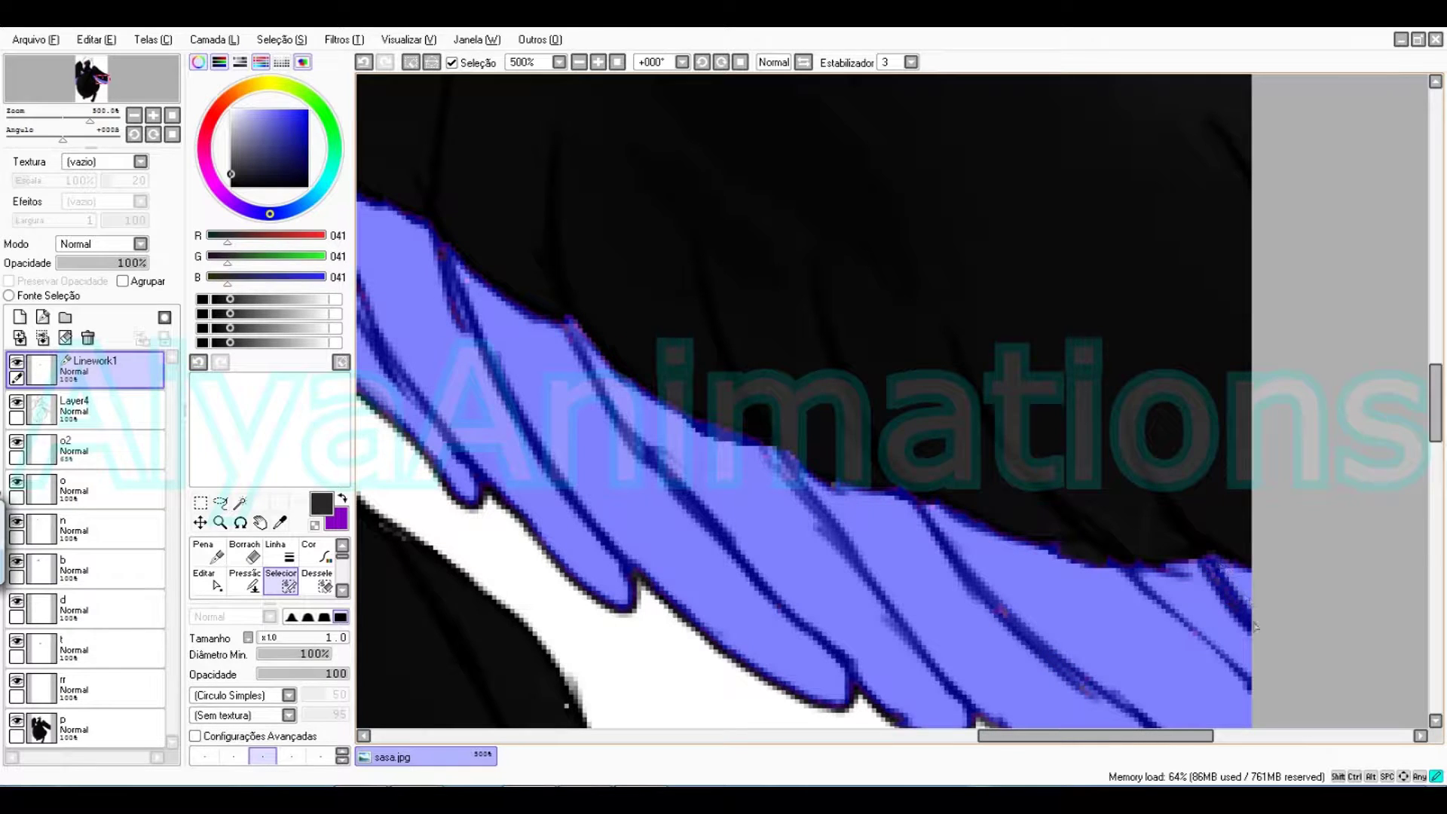
Clean up the edges of the left-hand wing's feather selection with the selection and deselection pens at size 1.
{"action": "left_click", "coordinate": [600, 62]}
{"action": "left_click", "coordinate": [617, 61]}
{"action": "scroll", "coordinate": [645, 174], "scroll_direction": "up", "scroll_amount": 3}
{"action": "left_click_drag", "start_coordinate": [645, 175], "coordinate": [988, 190]}
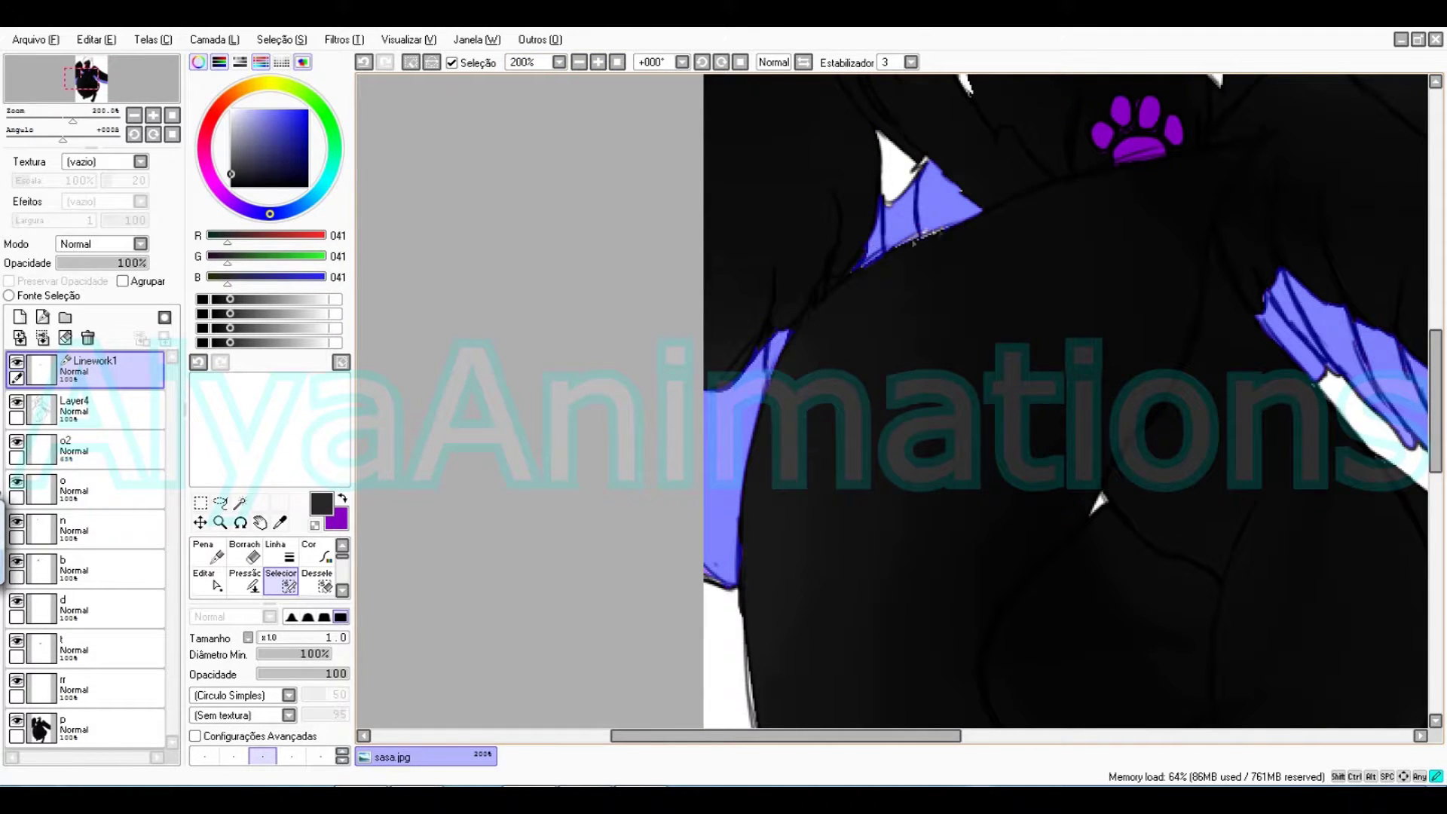
{"action": "left_click", "coordinate": [317, 581]}
{"action": "double_click", "coordinate": [598, 62]}
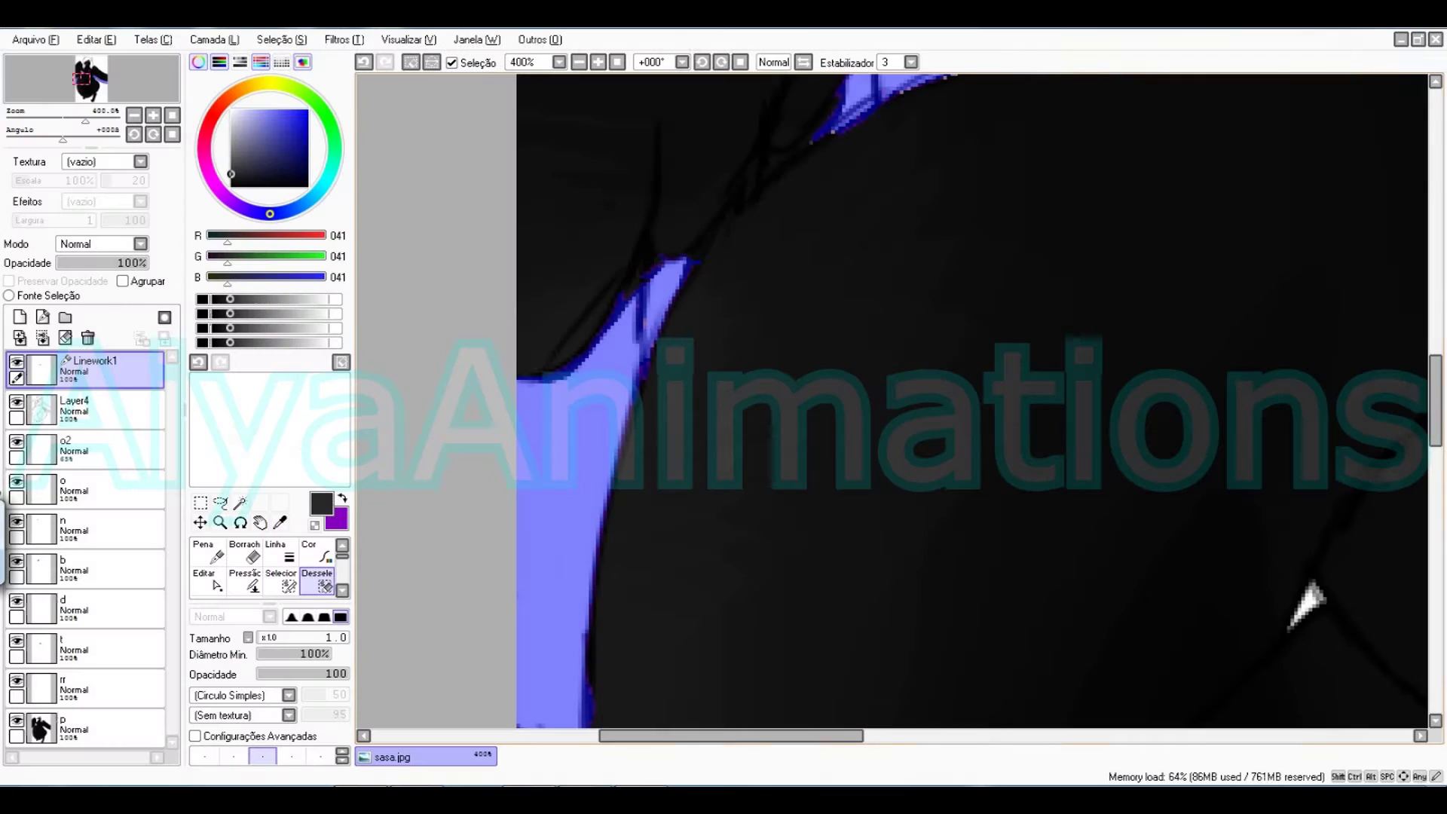
{"action": "left_click_drag", "start_coordinate": [1307, 599], "coordinate": [1307, 456]}
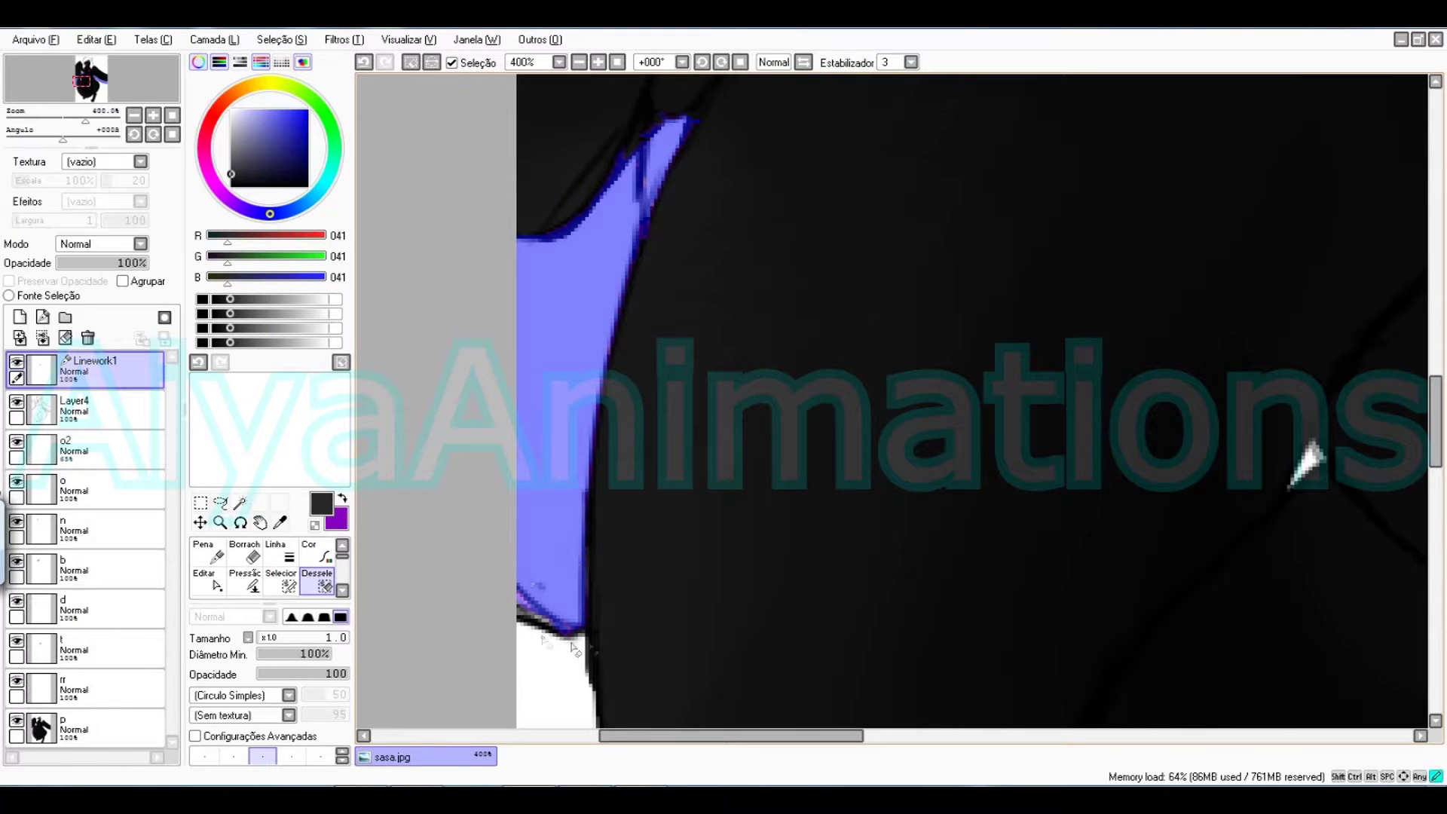
{"action": "left_click_drag", "start_coordinate": [1433, 423], "coordinate": [1432, 354]}
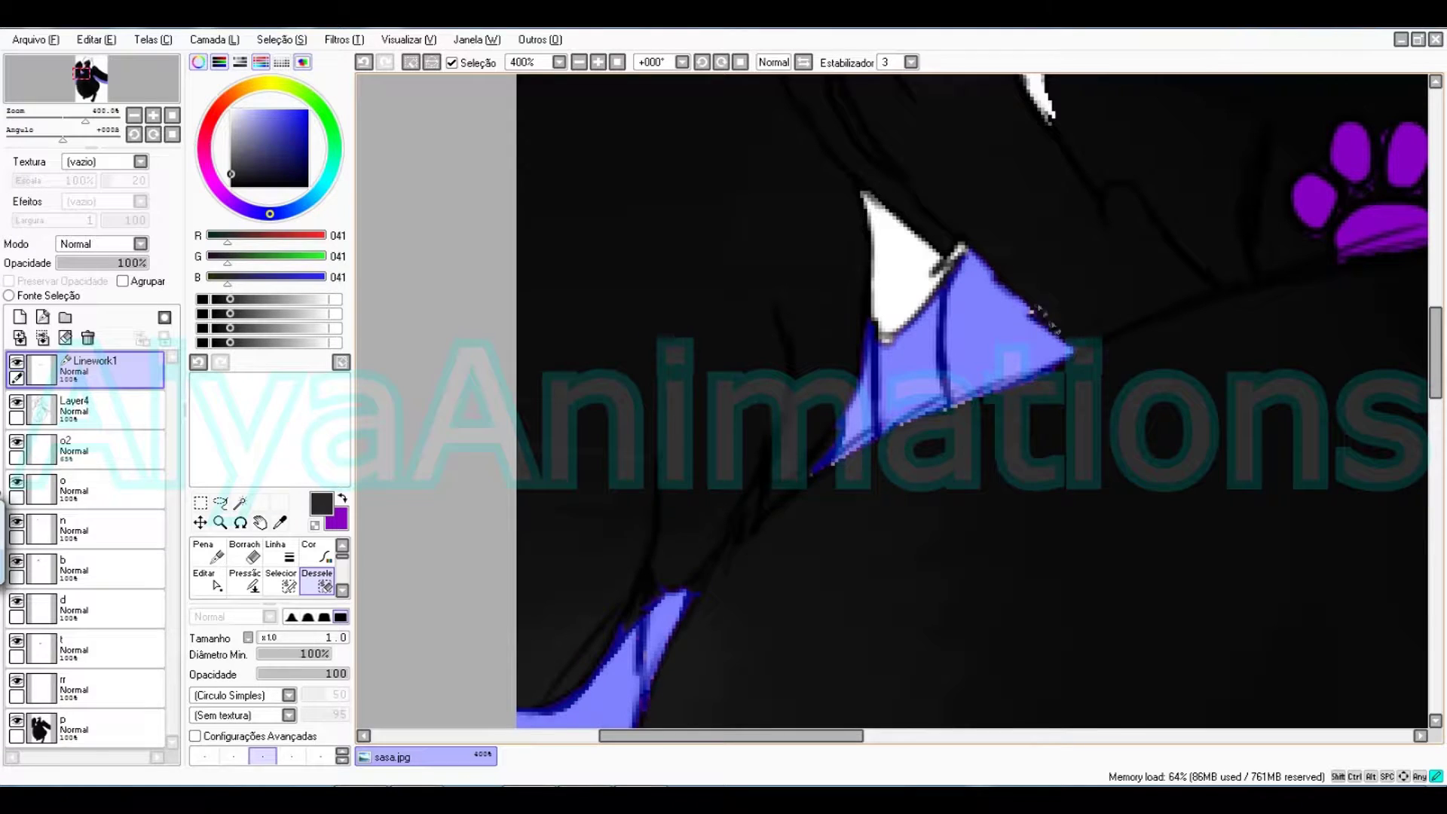
Paint the selected wing feathers purple on layer rr with the Air Brush.
{"action": "left_click", "coordinate": [616, 62]}
{"action": "left_click", "coordinate": [113, 688]}
{"action": "left_click", "coordinate": [342, 498]}
{"action": "left_click", "coordinate": [287, 555]}
{"action": "left_click_drag", "start_coordinate": [783, 332], "coordinate": [1062, 445]}
{"action": "left_click", "coordinate": [316, 580]}
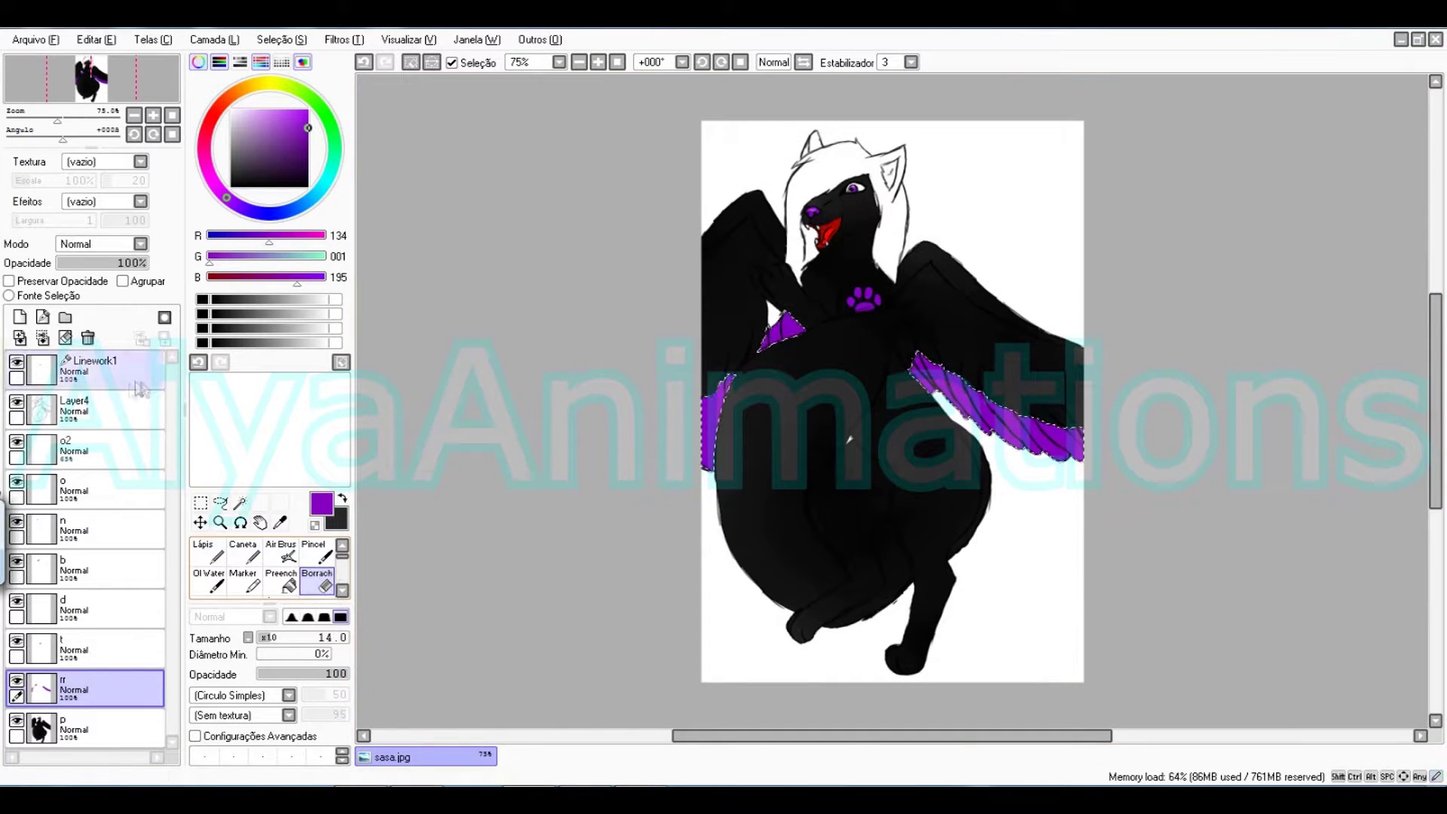
Select the character's belly area on the Linework1 layer with the magic wand.
{"action": "left_click", "coordinate": [113, 369]}
{"action": "key", "text": "w"}
{"action": "left_click", "coordinate": [818, 399]}
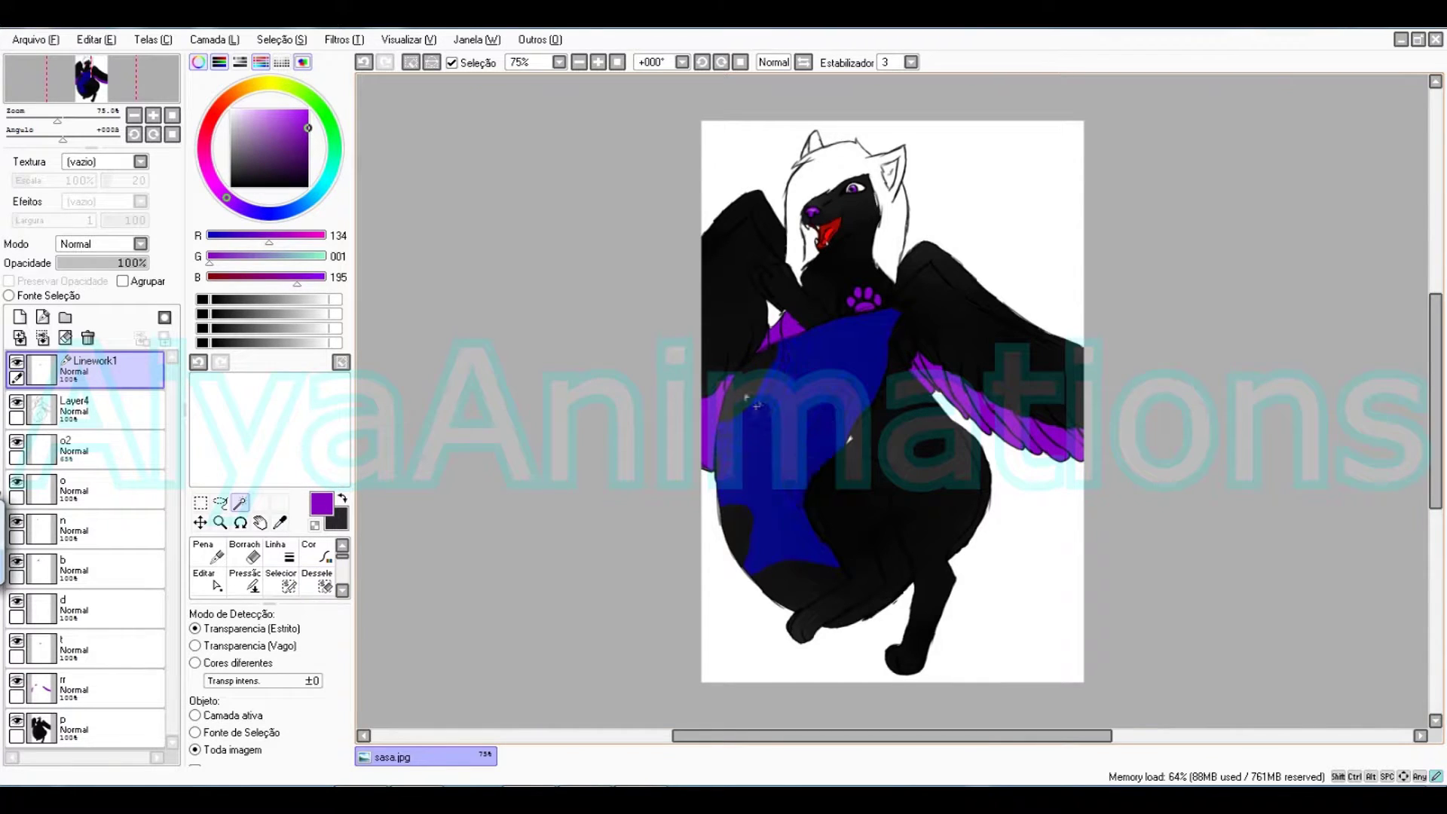
{"action": "key", "text": "s"}
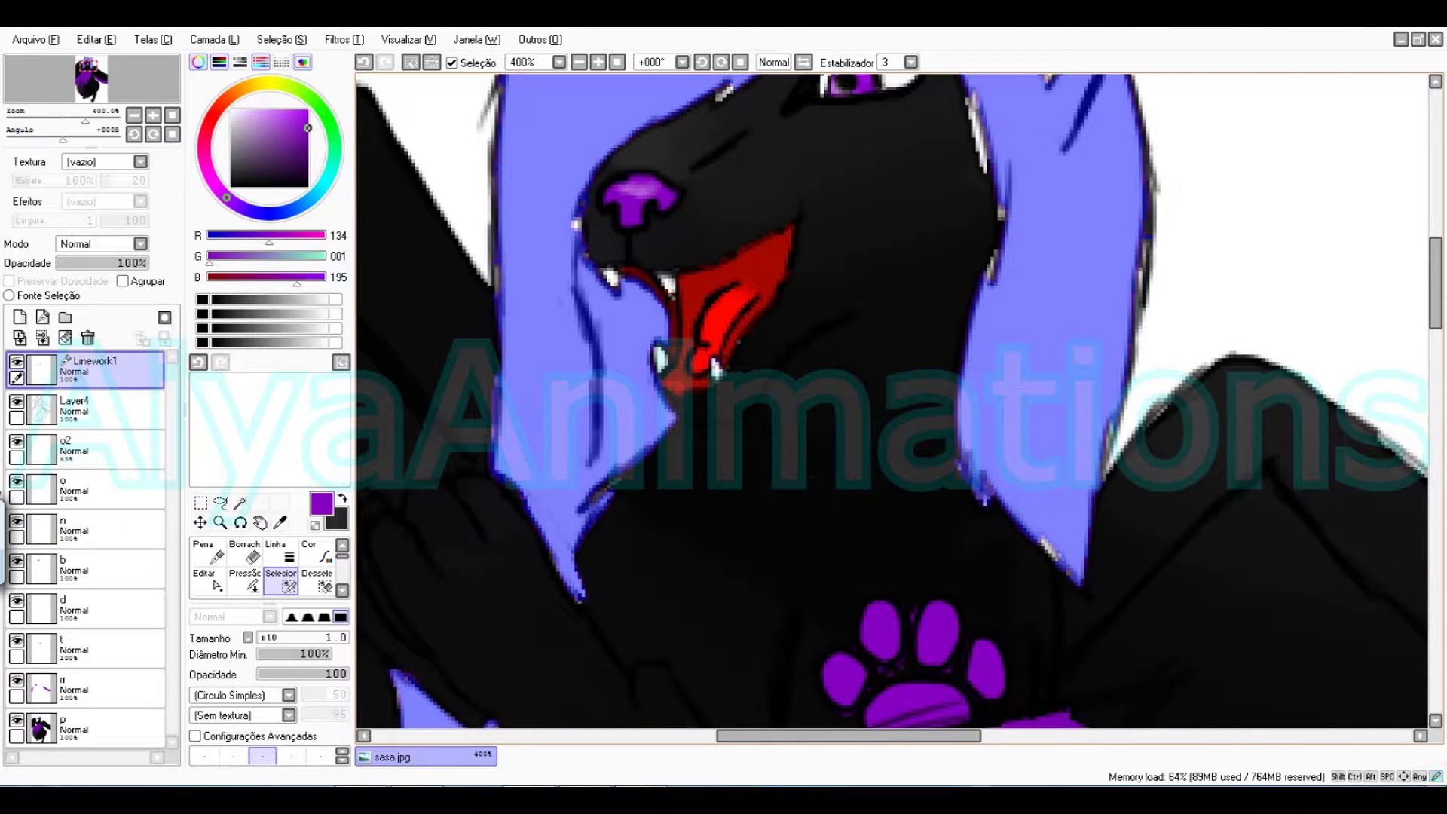
Add a new layer and move it to the bottom of the layer stack, below layer p.
{"action": "left_click_drag", "start_coordinate": [1432, 320], "coordinate": [1432, 289]}
{"action": "left_click", "coordinate": [364, 63]}
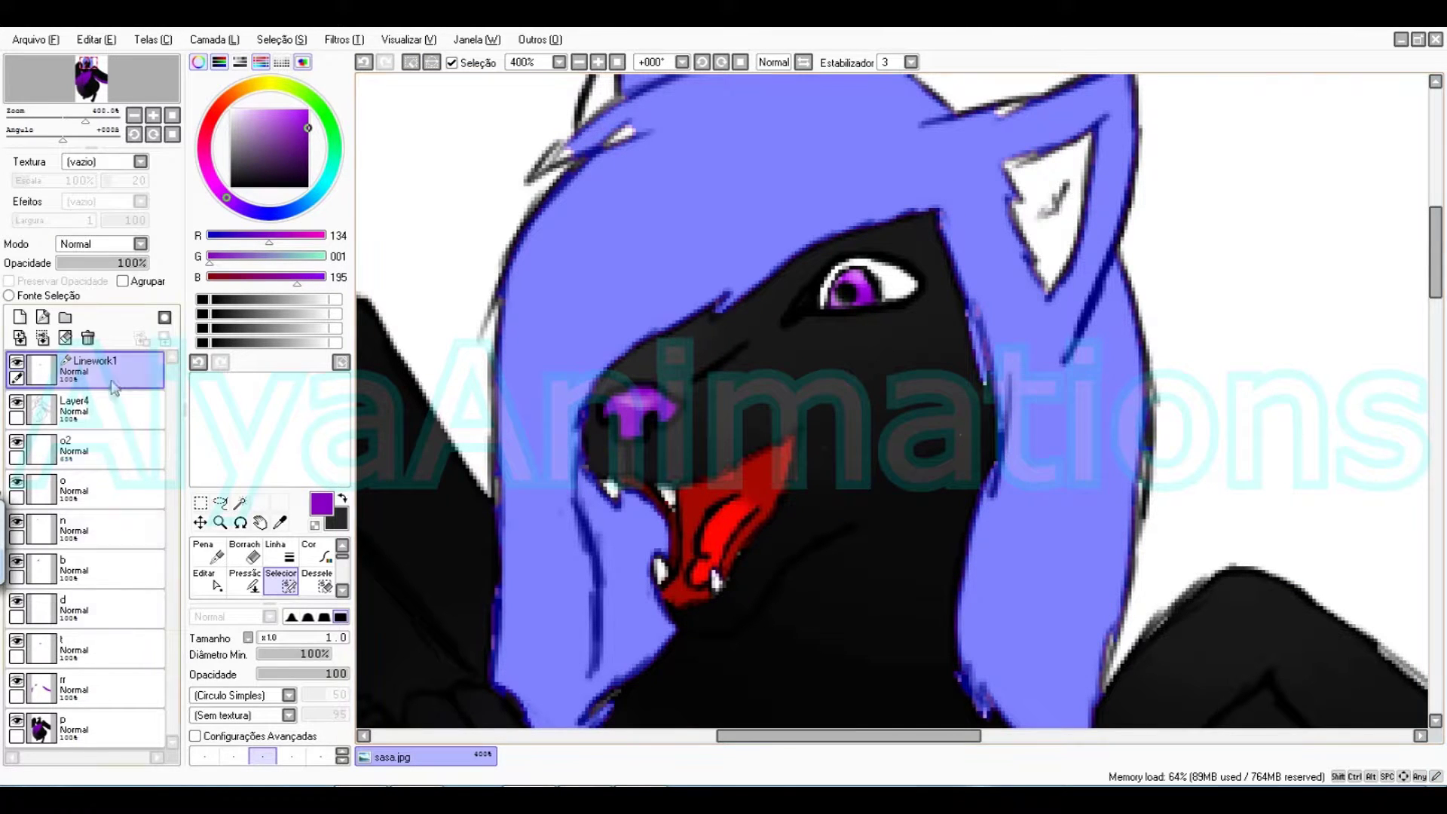
{"action": "left_click", "coordinate": [19, 316]}
{"action": "left_click_drag", "start_coordinate": [83, 369], "coordinate": [84, 742]}
{"action": "left_click", "coordinate": [118, 383]}
{"action": "left_click", "coordinate": [120, 380]}
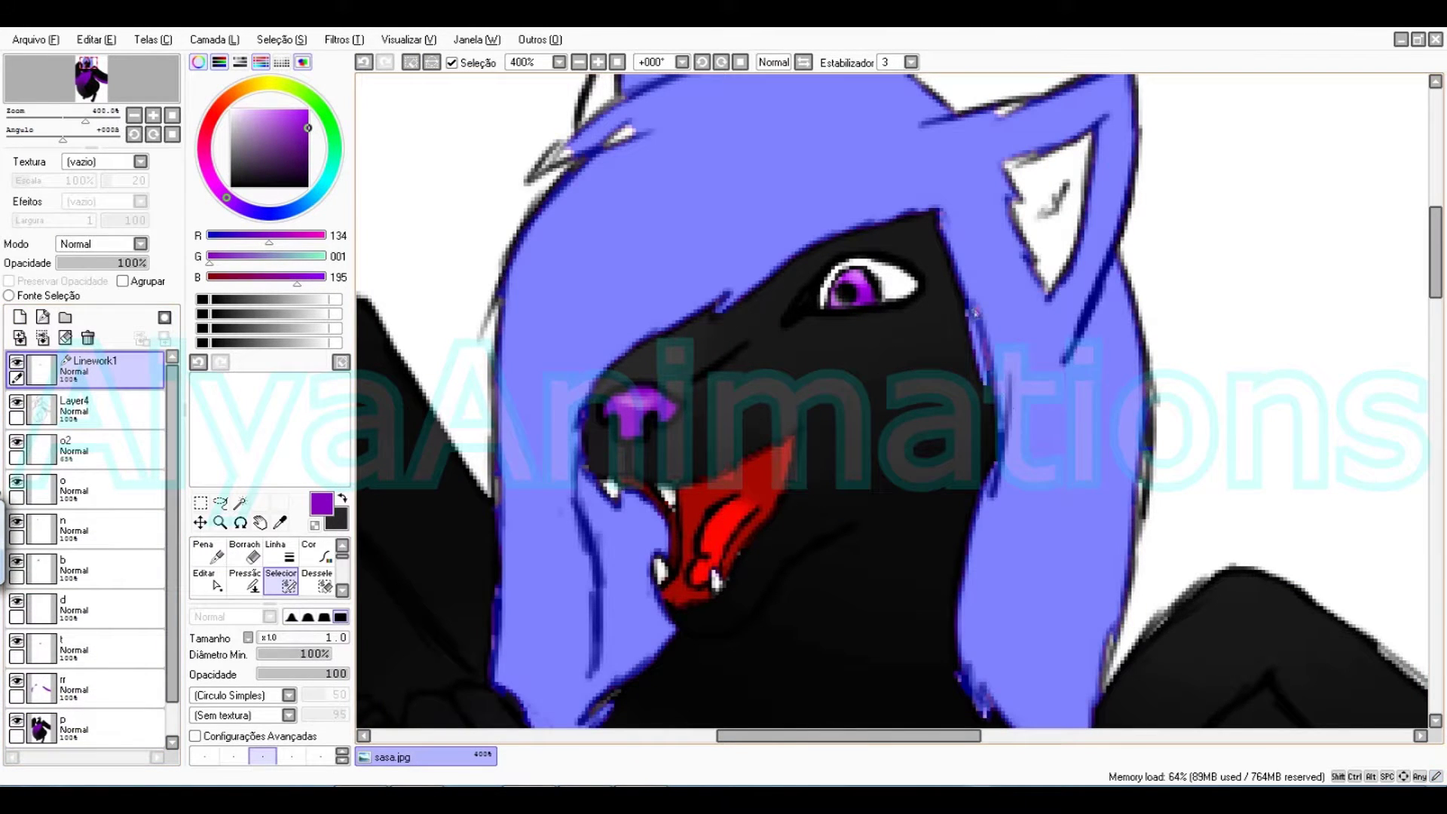
{"action": "scroll", "coordinate": [1002, 383], "scroll_direction": "up", "scroll_amount": 4}
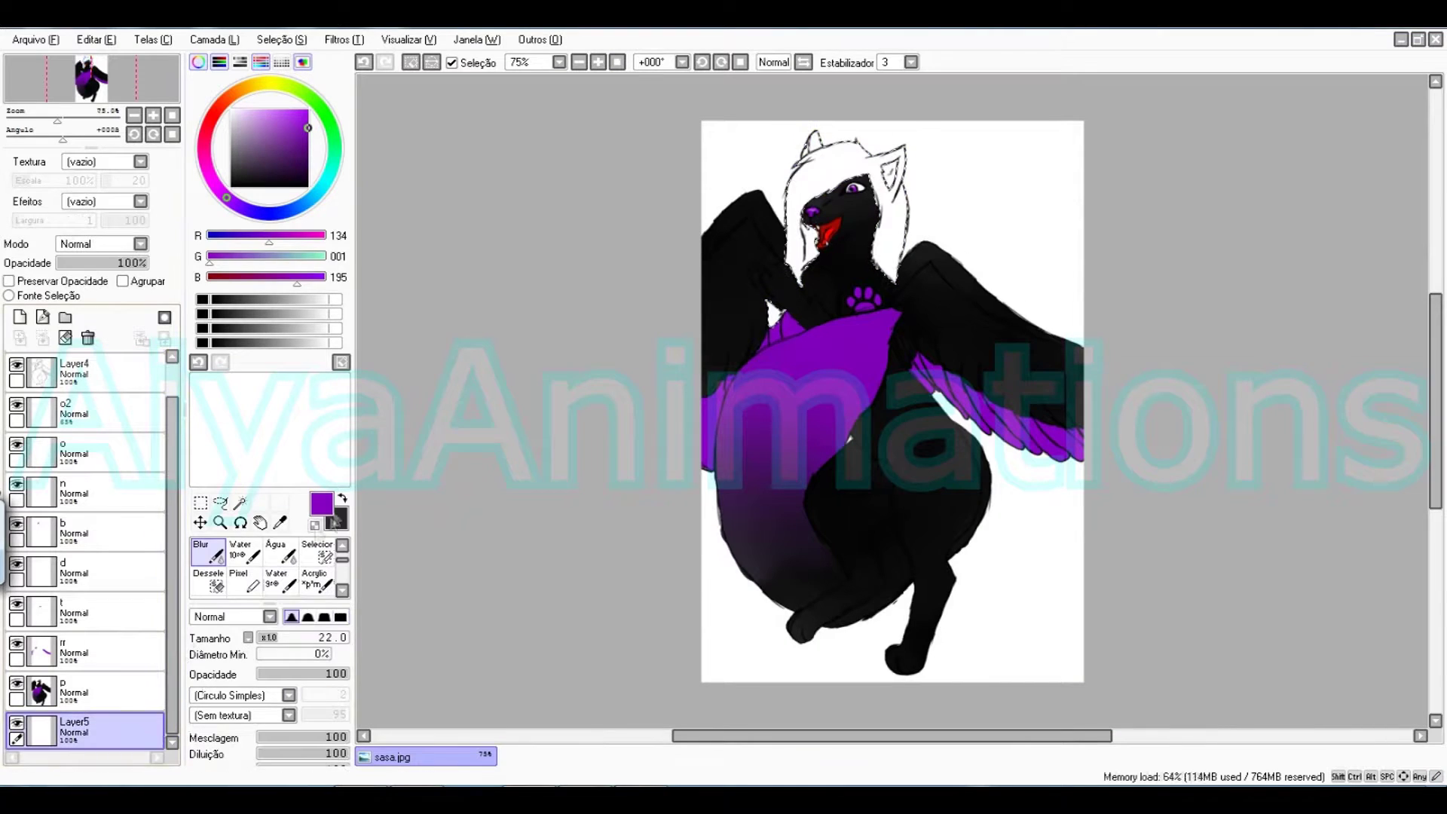
Pick near-black from the artwork and fill the selected hair on Layer5 with the Air Brush at size 100.
{"action": "left_click", "coordinate": [336, 520]}
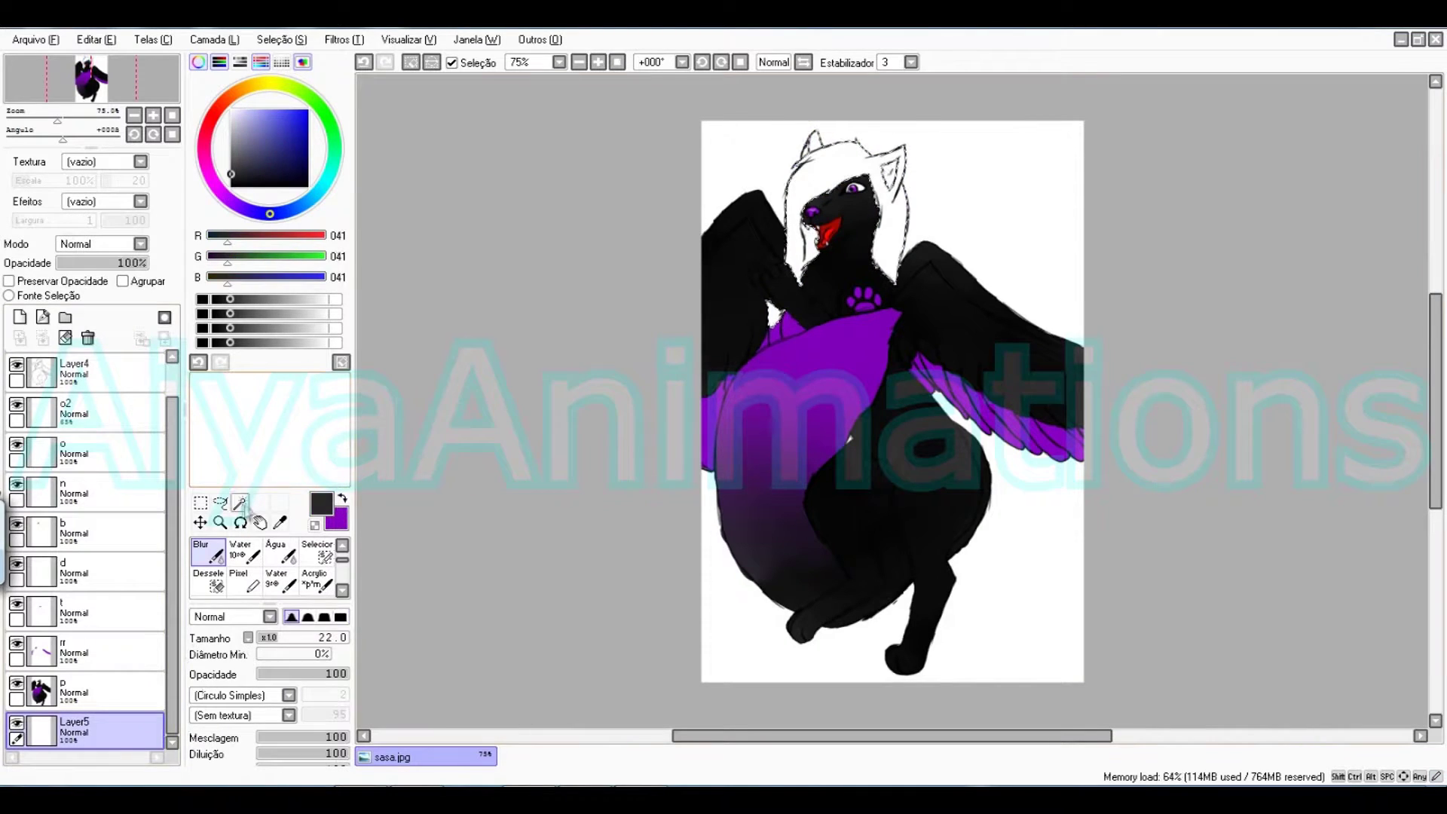
{"action": "left_click", "coordinate": [280, 521]}
{"action": "left_click", "coordinate": [344, 547]}
{"action": "left_click", "coordinate": [287, 557]}
{"action": "left_click_drag", "start_coordinate": [829, 160], "coordinate": [784, 279]}
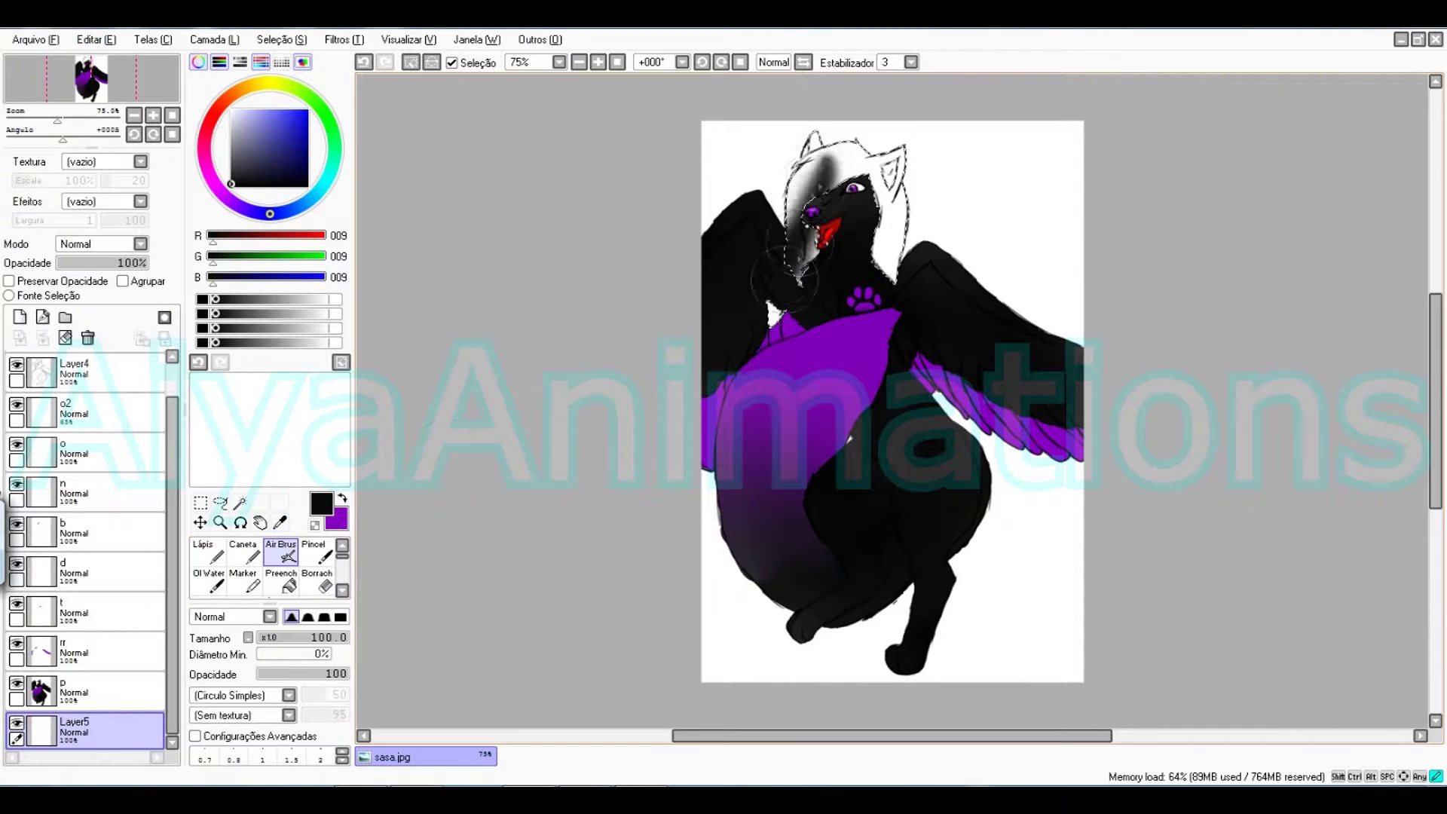
{"action": "left_click_drag", "start_coordinate": [908, 143], "coordinate": [893, 249]}
Paint purple streaks on the tip of the long hair lock below the ear with the Air Brush at size 13.
{"action": "key", "text": "x"}
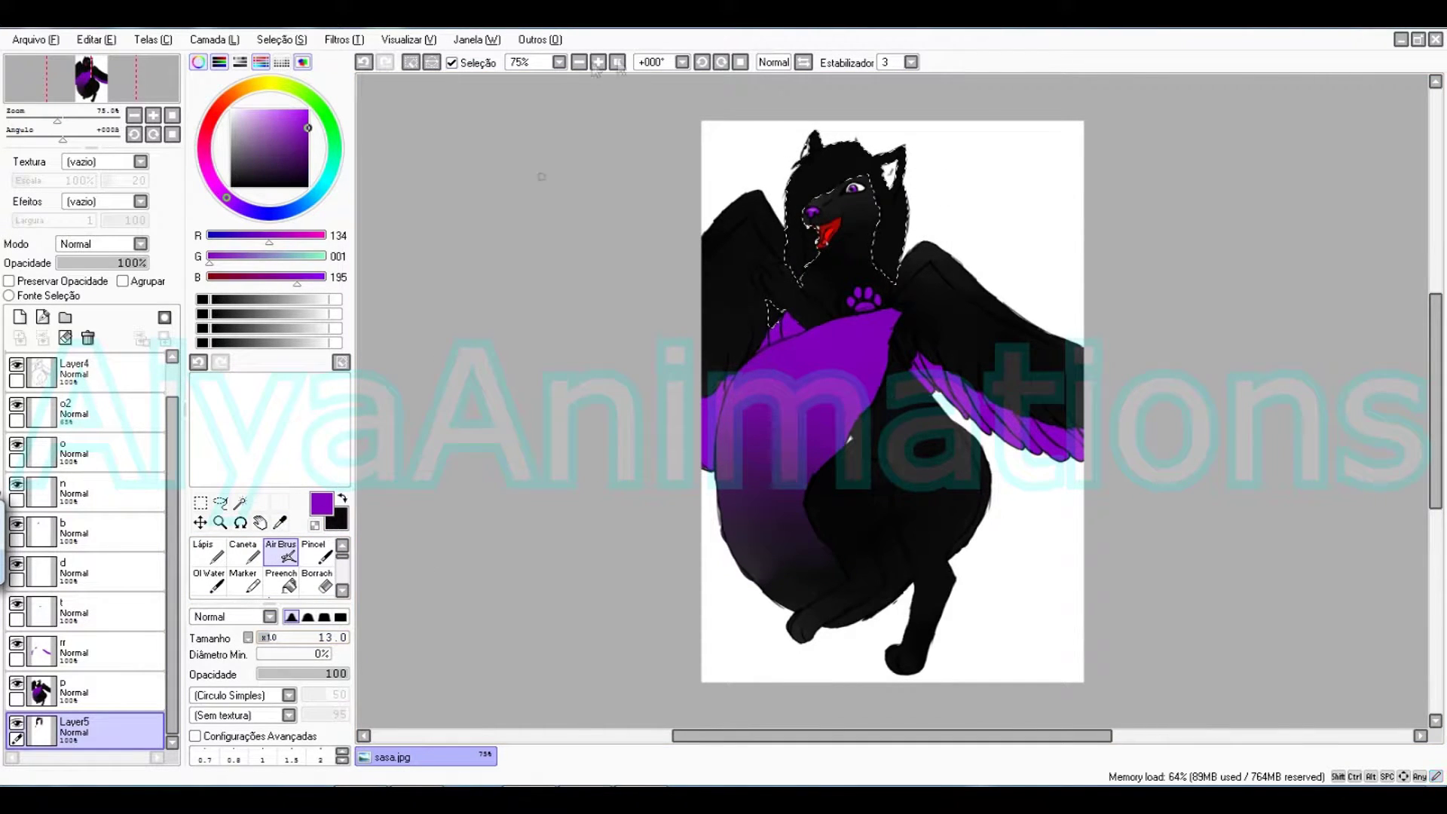
{"action": "left_click", "coordinate": [597, 63]}
{"action": "left_click", "coordinate": [598, 63]}
{"action": "left_click_drag", "start_coordinate": [1435, 336], "coordinate": [1435, 301]}
{"action": "left_click", "coordinate": [384, 62]}
{"action": "left_click_drag", "start_coordinate": [1435, 354], "coordinate": [1435, 333]}
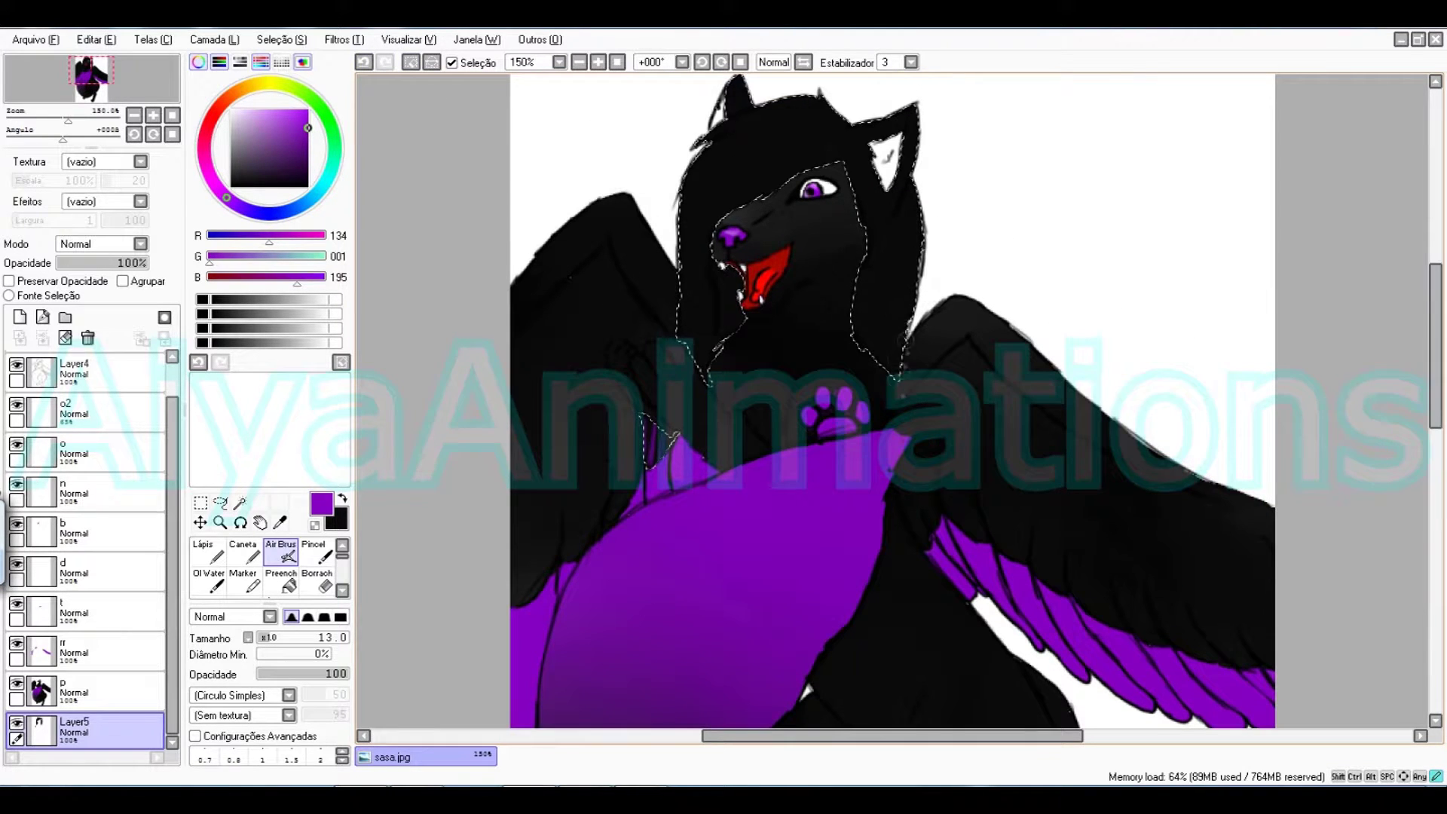
{"action": "mouse_move", "coordinate": [866, 324]}
{"action": "left_mouse_down"}
{"action": "mouse_move", "coordinate": [868, 282]}
{"action": "mouse_move", "coordinate": [896, 267]}
{"action": "left_mouse_up"}
Touch up the hair selection at the tip of the long lock using the selection pen on Linework1.
{"action": "left_click", "coordinate": [105, 373]}
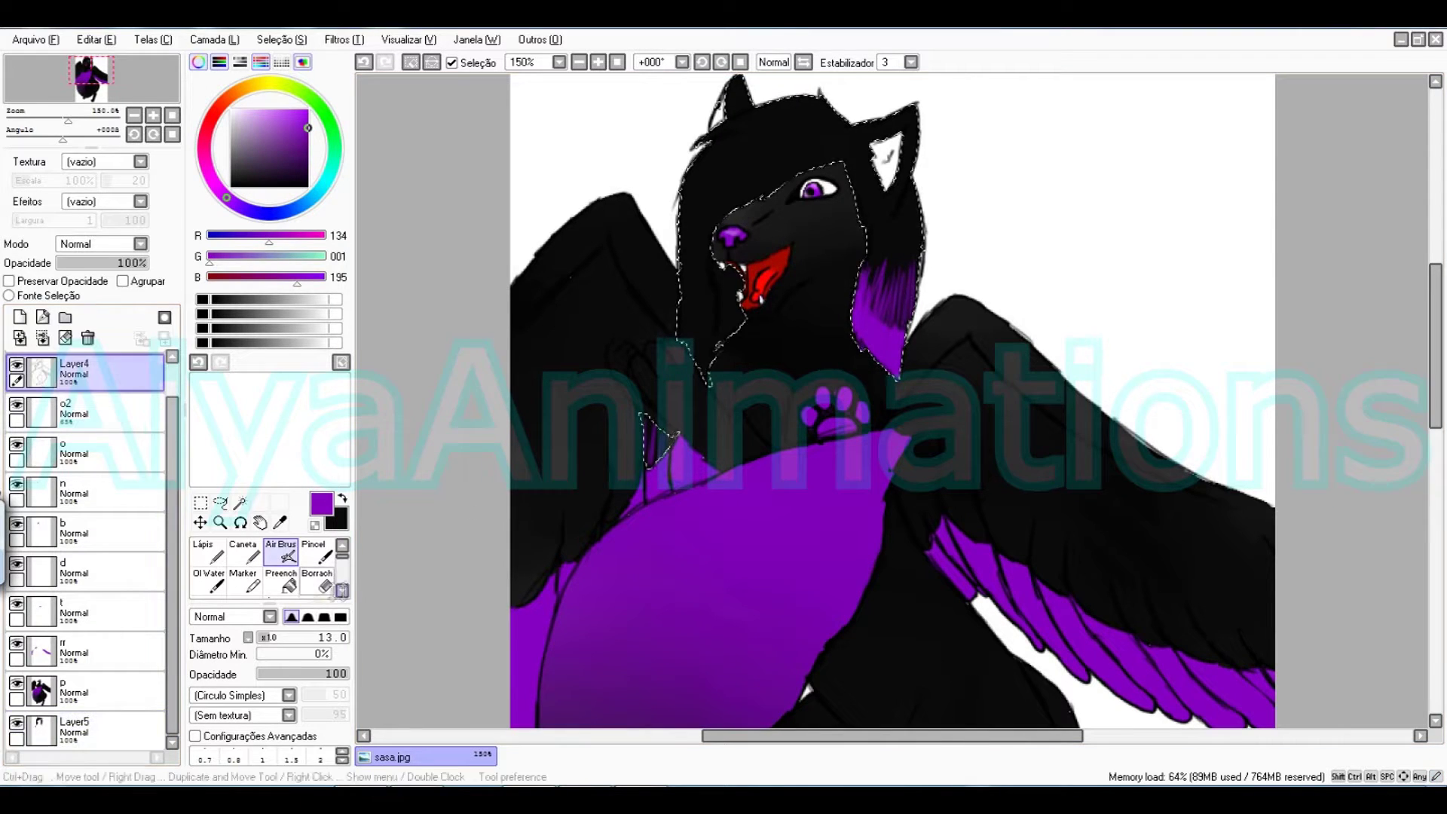
{"action": "scroll", "coordinate": [105, 373], "scroll_direction": "up", "scroll_amount": 1}
{"action": "left_click", "coordinate": [105, 369]}
{"action": "left_click", "coordinate": [281, 581]}
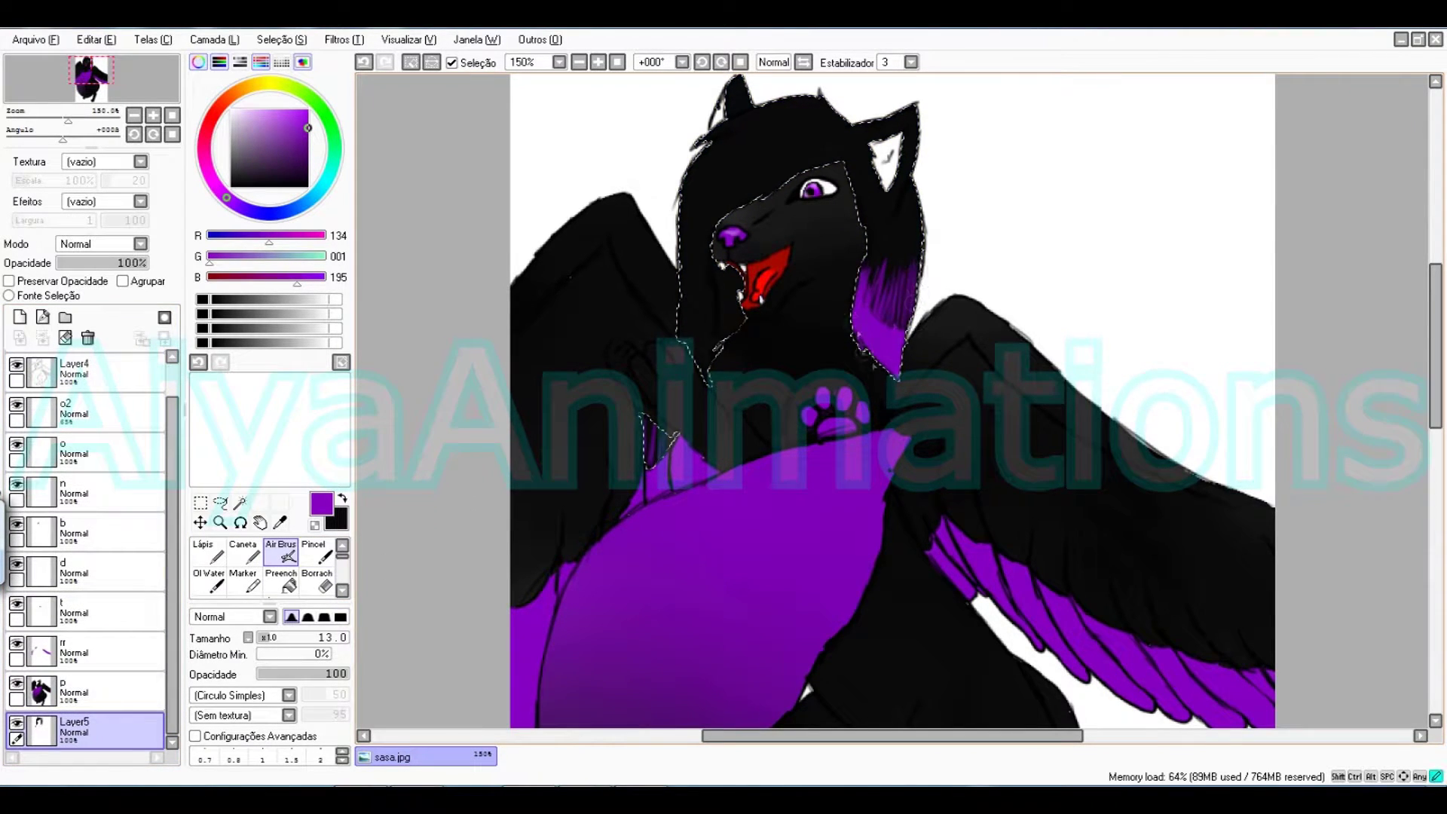
Paint purple streaks on the fringe and blend the purple in the hair locks with the Blur brush at size 22.
{"action": "scroll", "coordinate": [892, 399], "scroll_direction": "up", "scroll_amount": 5}
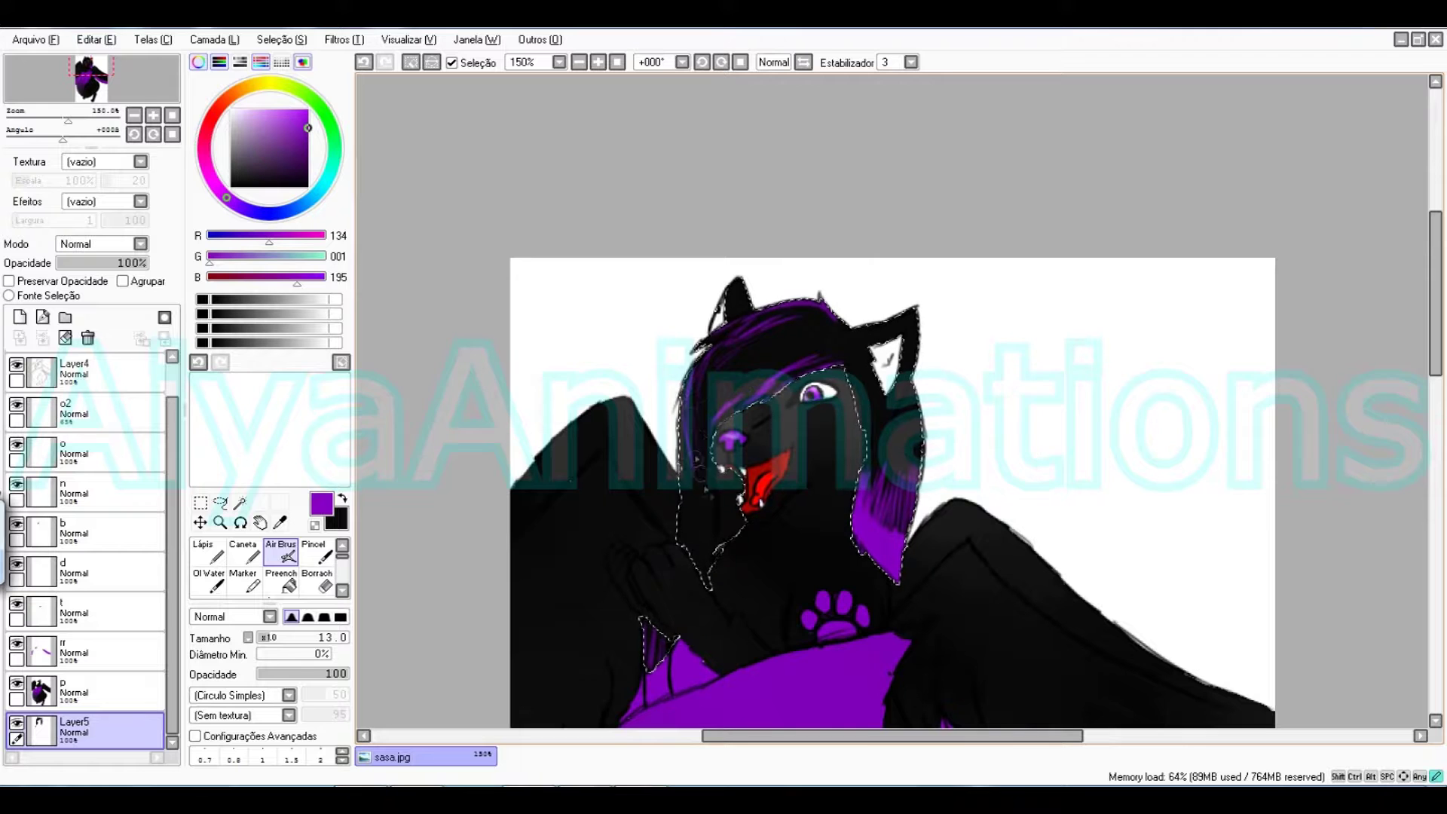
{"action": "scroll", "coordinate": [269, 565], "scroll_direction": "down", "scroll_amount": 2}
{"action": "left_click", "coordinate": [208, 552]}
{"action": "left_click_drag", "start_coordinate": [881, 517], "coordinate": [874, 574]}
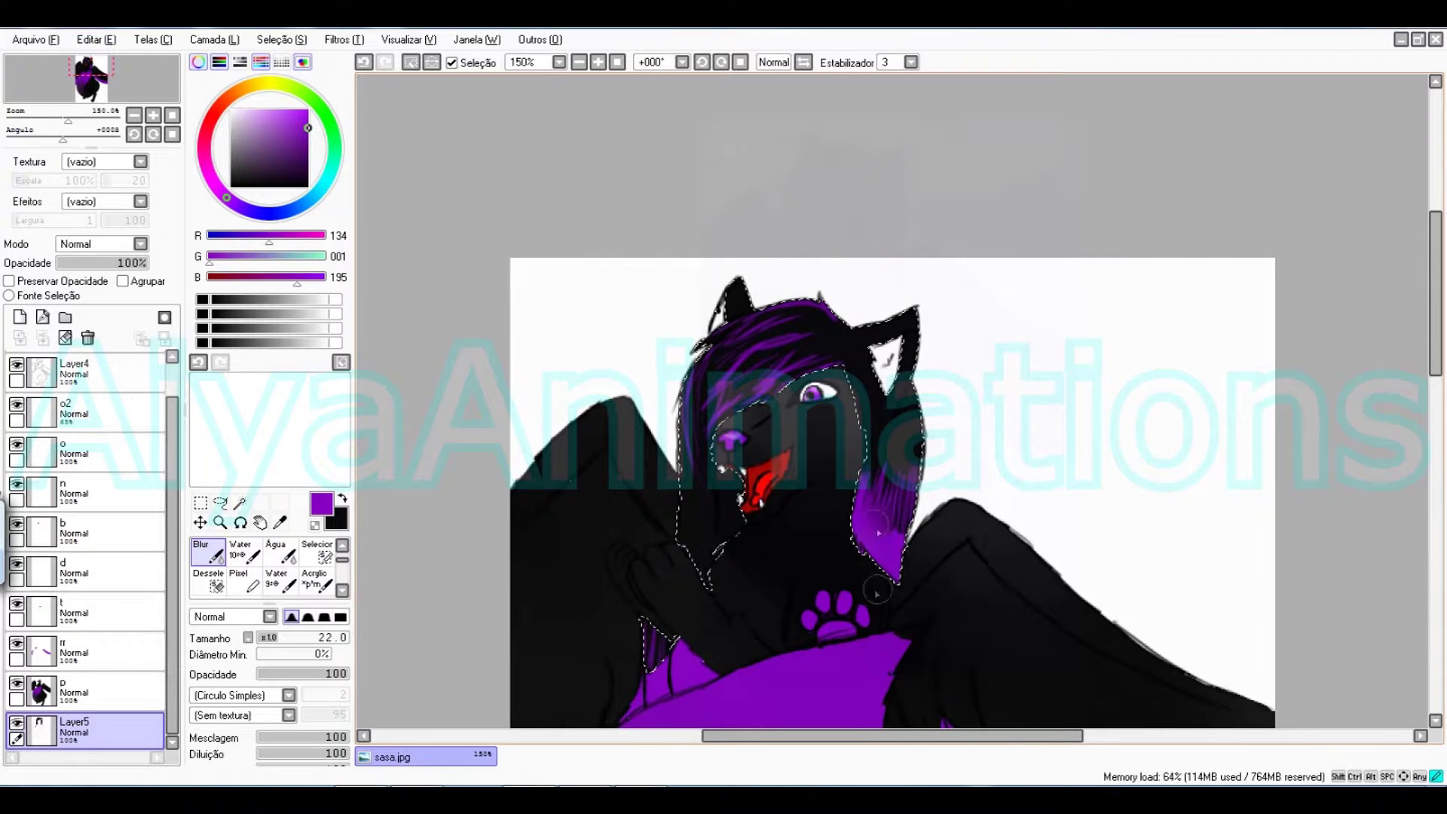
{"action": "left_click_drag", "start_coordinate": [915, 736], "coordinate": [897, 736]}
{"action": "left_click_drag", "start_coordinate": [702, 660], "coordinate": [714, 571]}
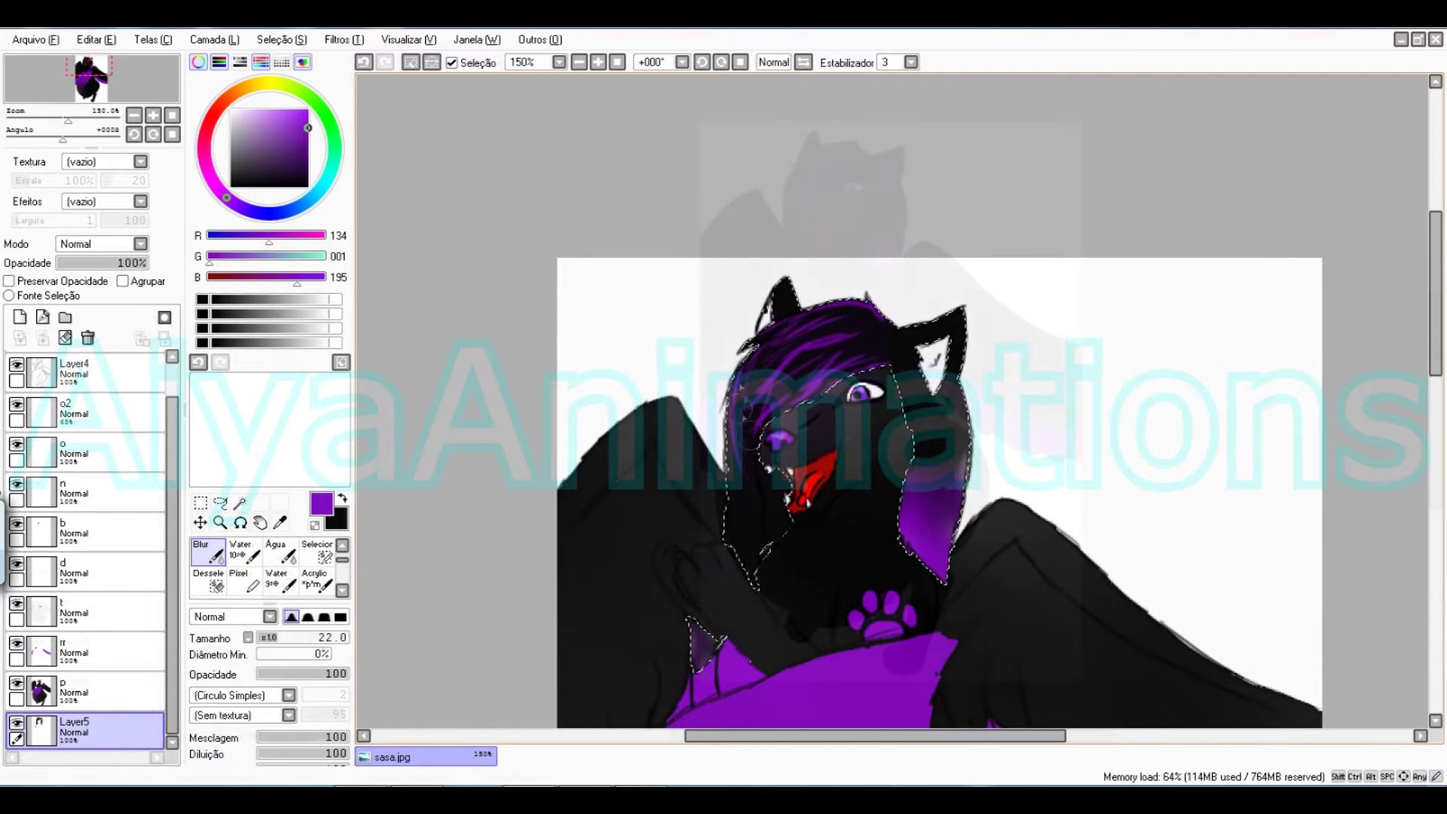
{"action": "key", "text": "v"}
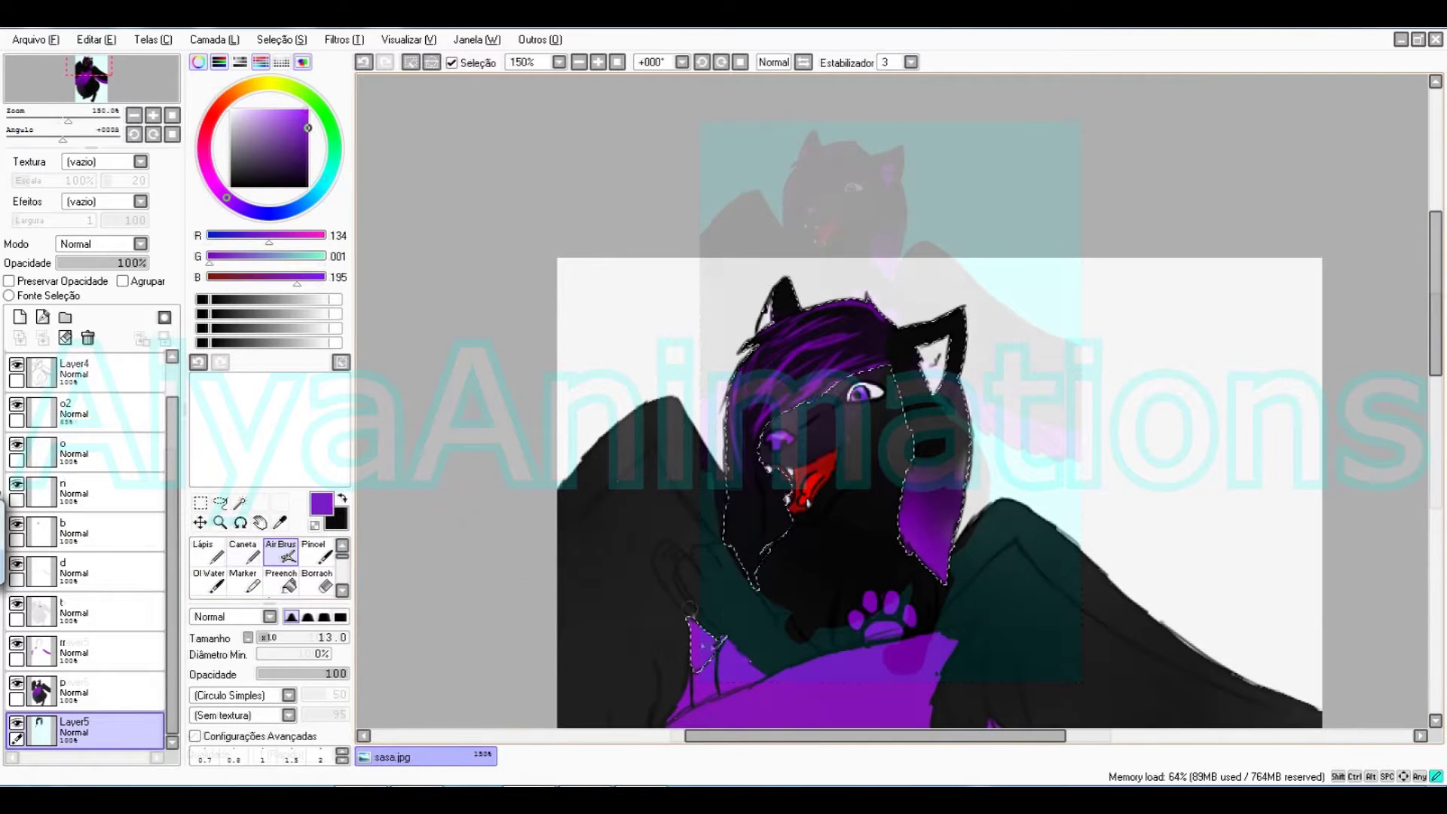
{"action": "key", "text": "b"}
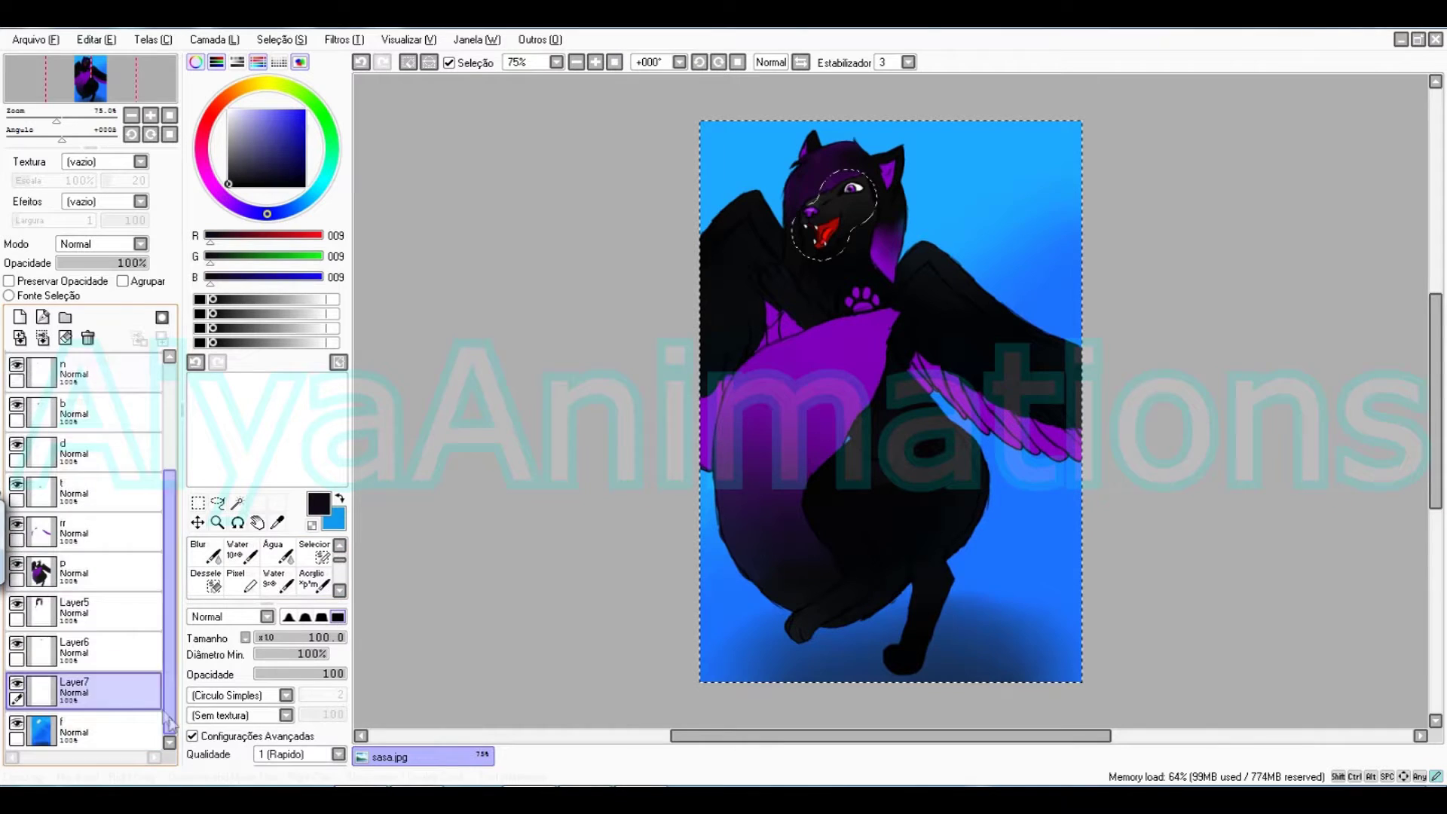
Move Layer7 up to just above o2 and paint cyan over the upper body on Layer8 with the Caneta brush at size 100.
{"action": "left_click_drag", "start_coordinate": [151, 697], "coordinate": [138, 429]}
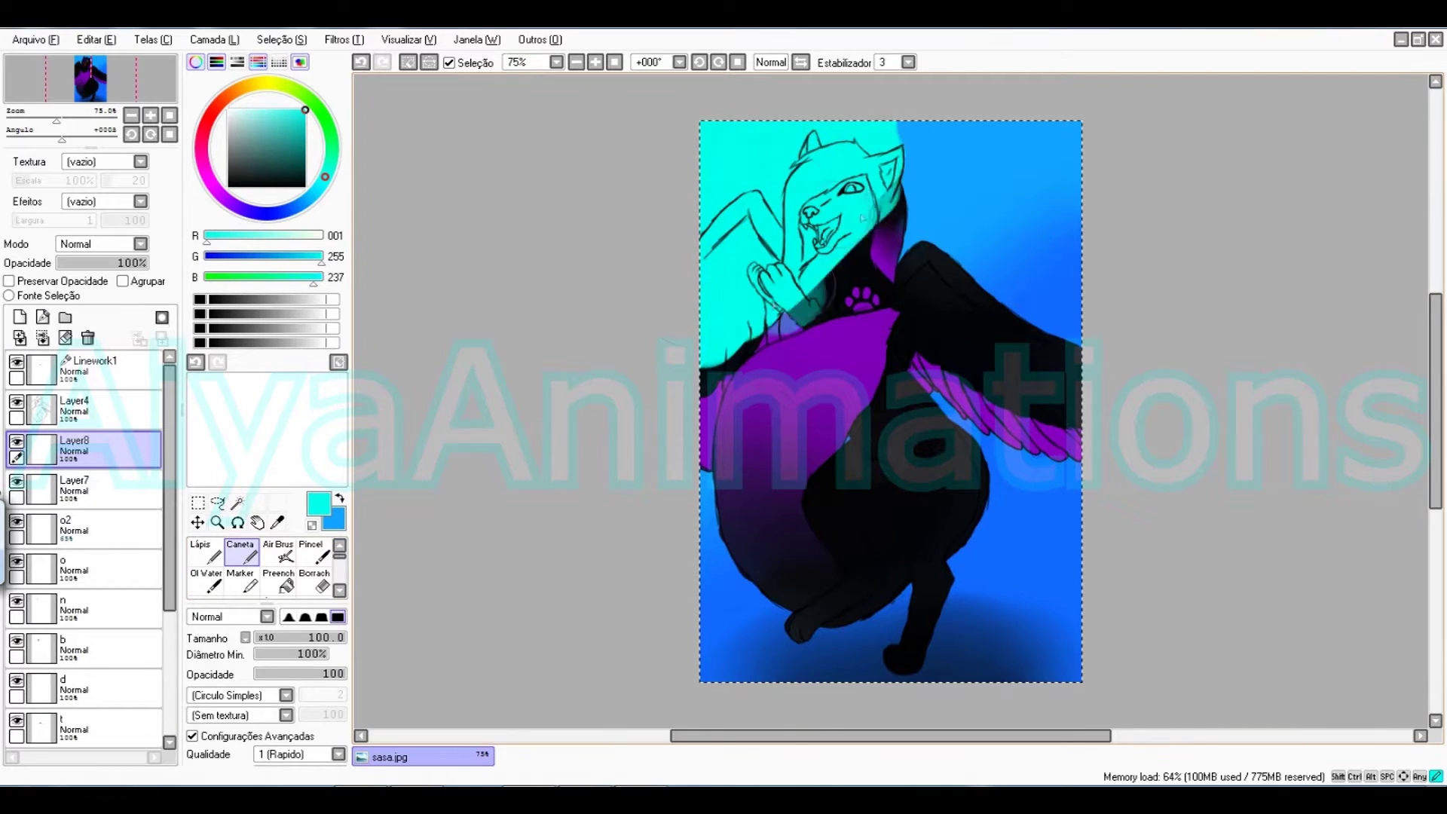
{"action": "left_click_drag", "start_coordinate": [929, 323], "coordinate": [927, 407]}
Blend the edges of the cyan paint on Layer8 with the Blur brush at size 100.
{"action": "scroll", "coordinate": [285, 580], "scroll_direction": "down", "scroll_amount": 1}
{"action": "left_click", "coordinate": [205, 580]}
{"action": "left_click_drag", "start_coordinate": [301, 638], "coordinate": [343, 638]}
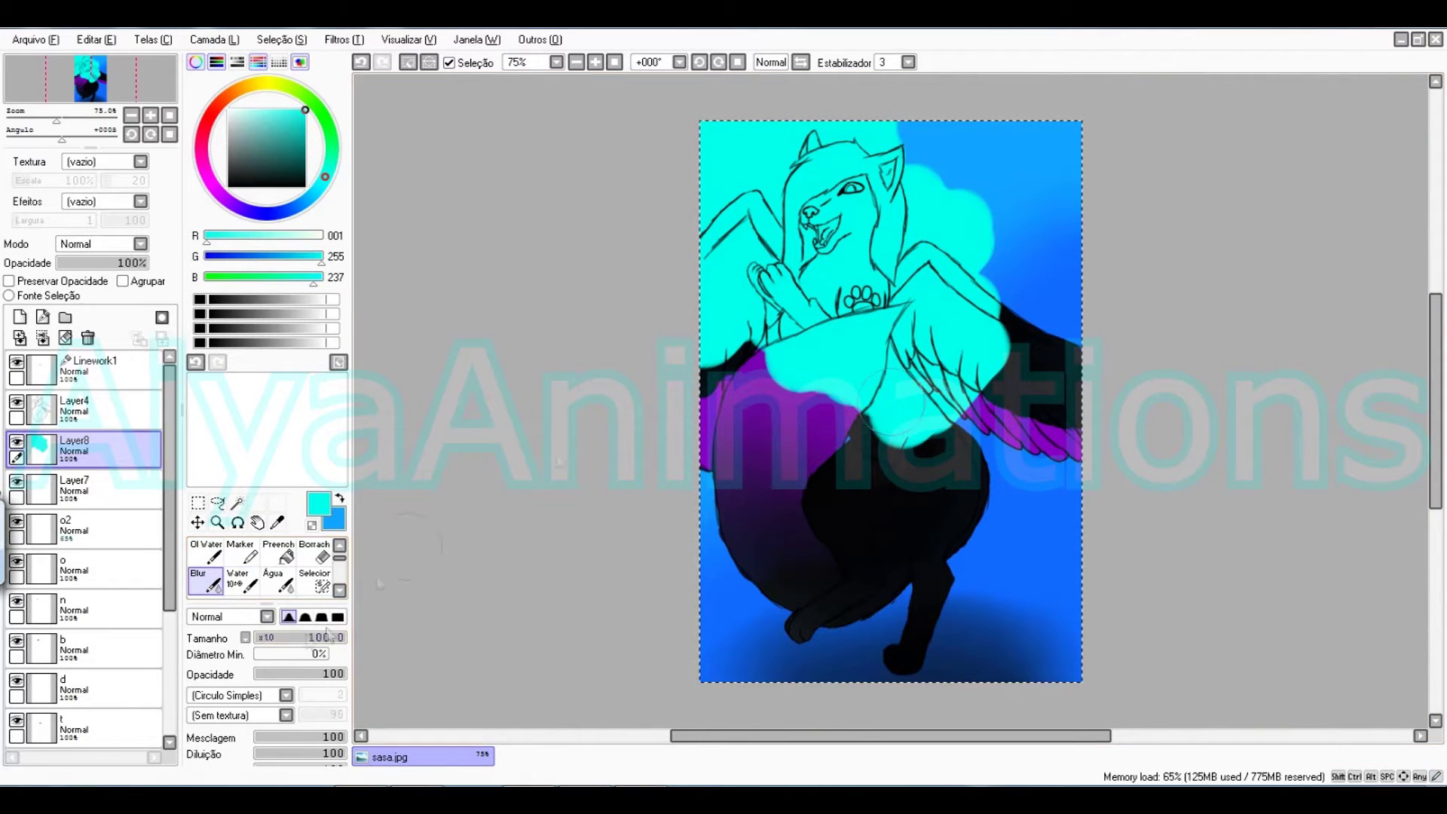
{"action": "left_click_drag", "start_coordinate": [1002, 226], "coordinate": [808, 390]}
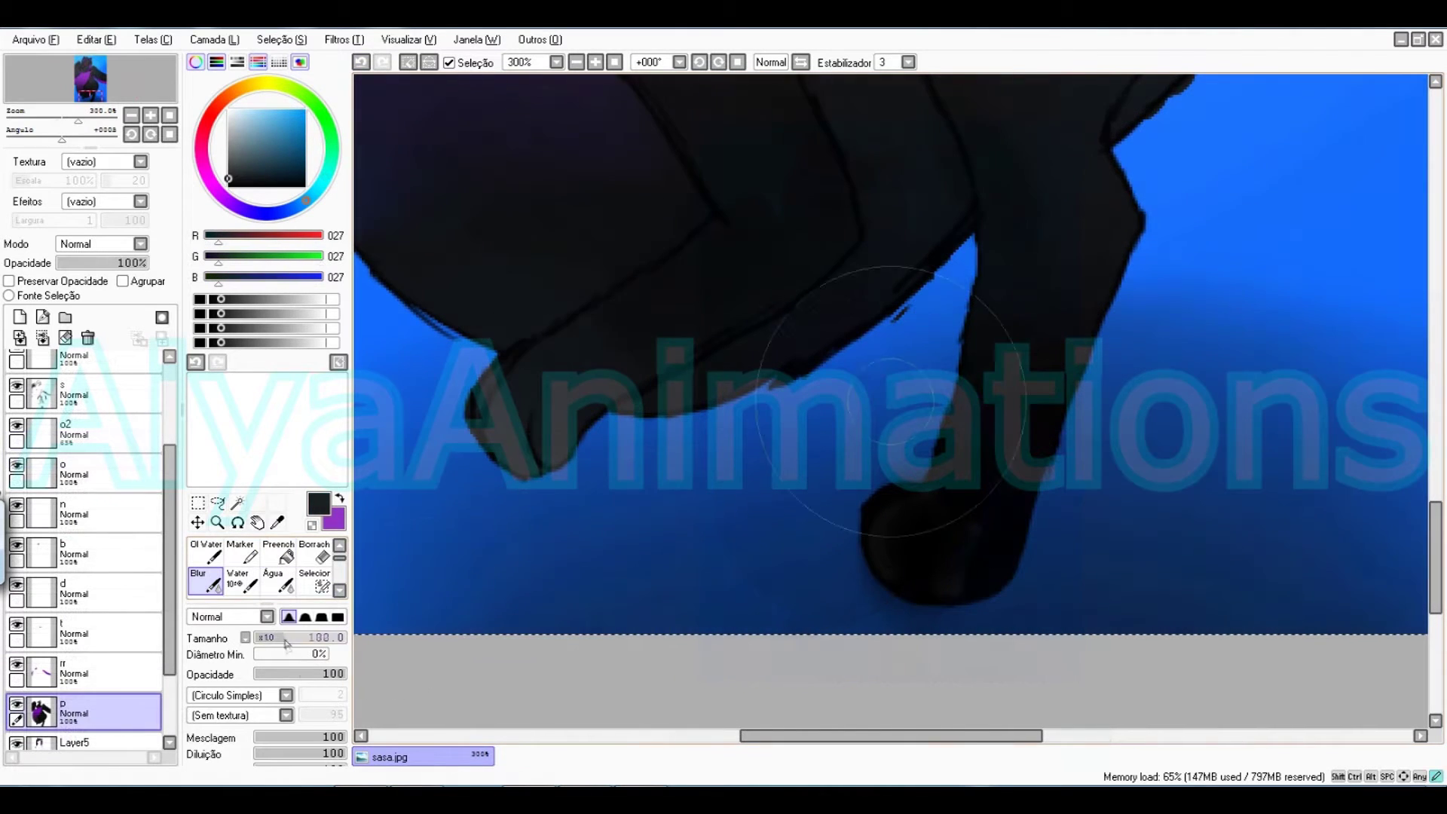
Blend the grey highlights on the lower foot on layer p with the Blur brush at size 6.
{"action": "left_click", "coordinate": [260, 638]}
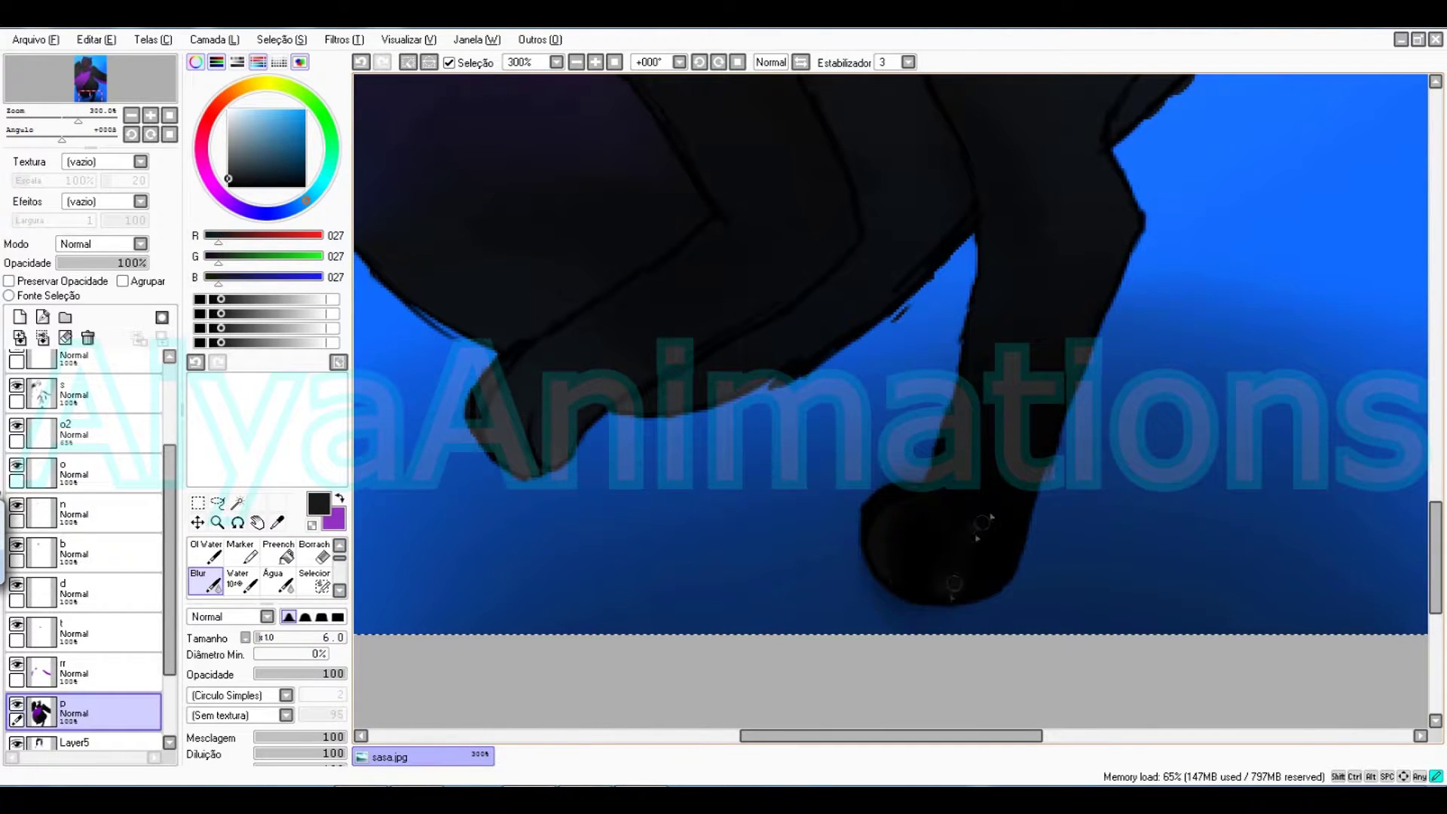
{"action": "left_click", "coordinate": [615, 62]}
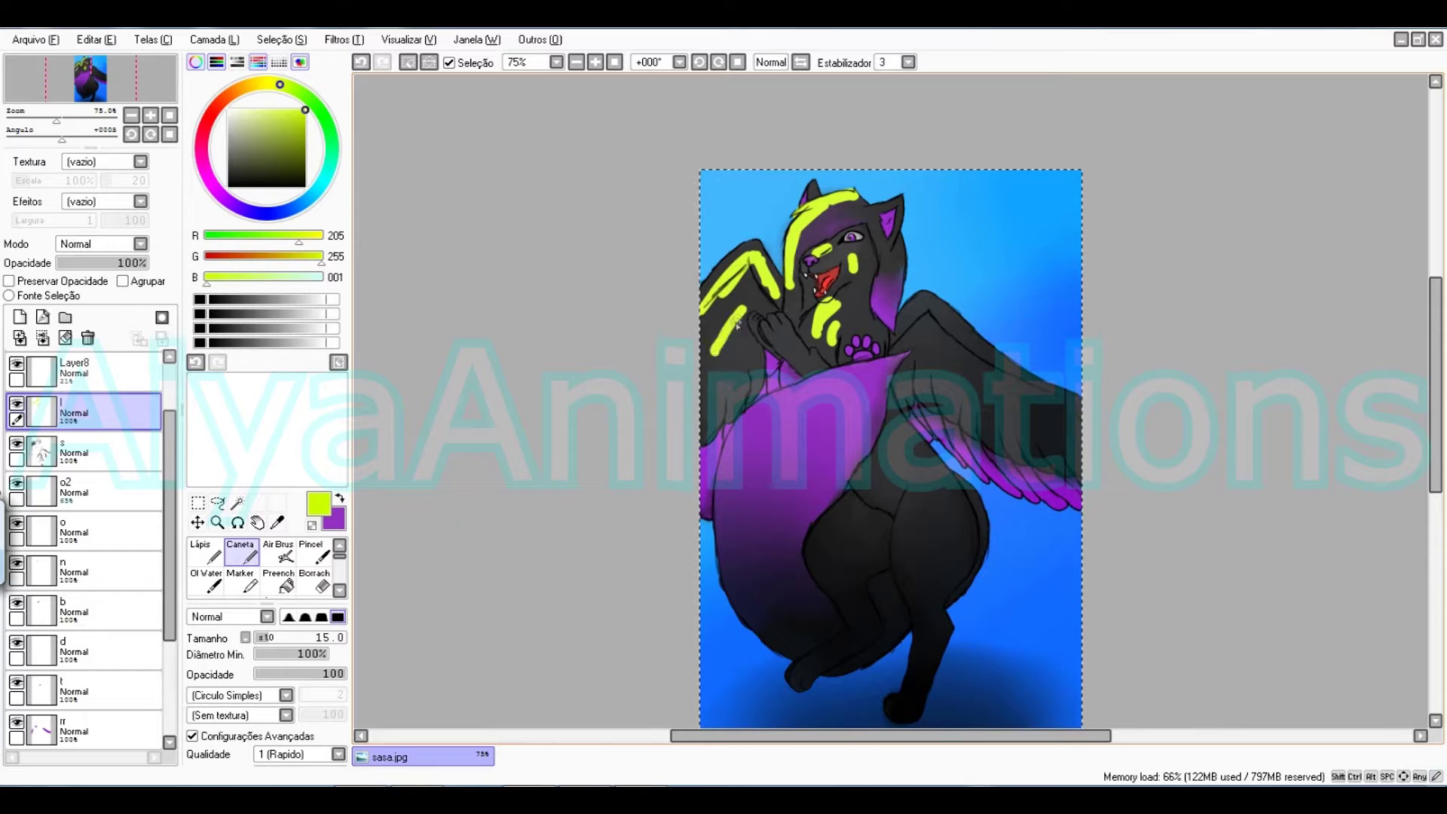
Paint yellow-green light strokes on the wings, rear thigh and tail on layer l, and blend the light with the Blur brush at size 30.
{"action": "left_click_drag", "start_coordinate": [921, 315], "coordinate": [996, 403]}
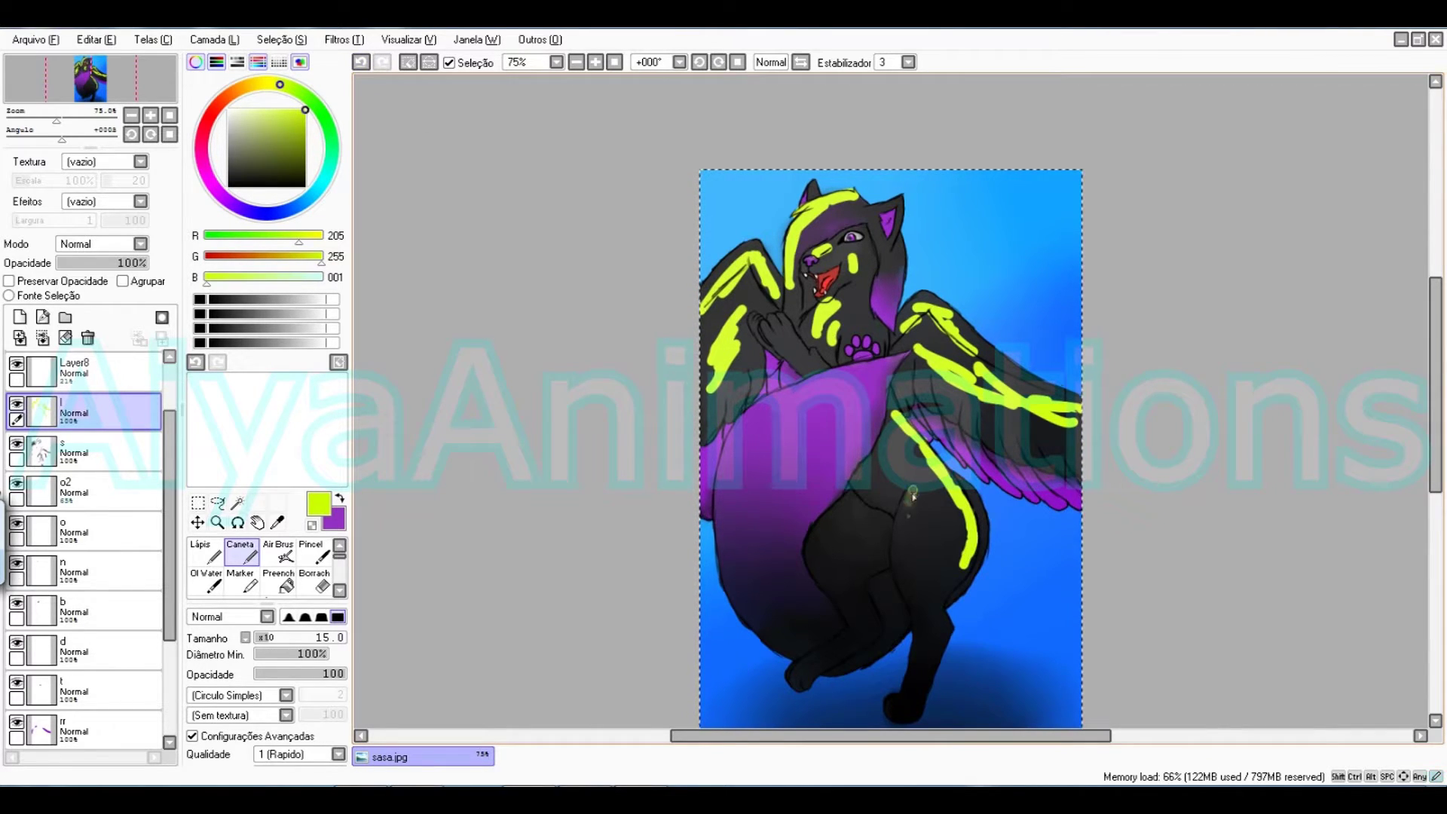
{"action": "left_click", "coordinate": [339, 590]}
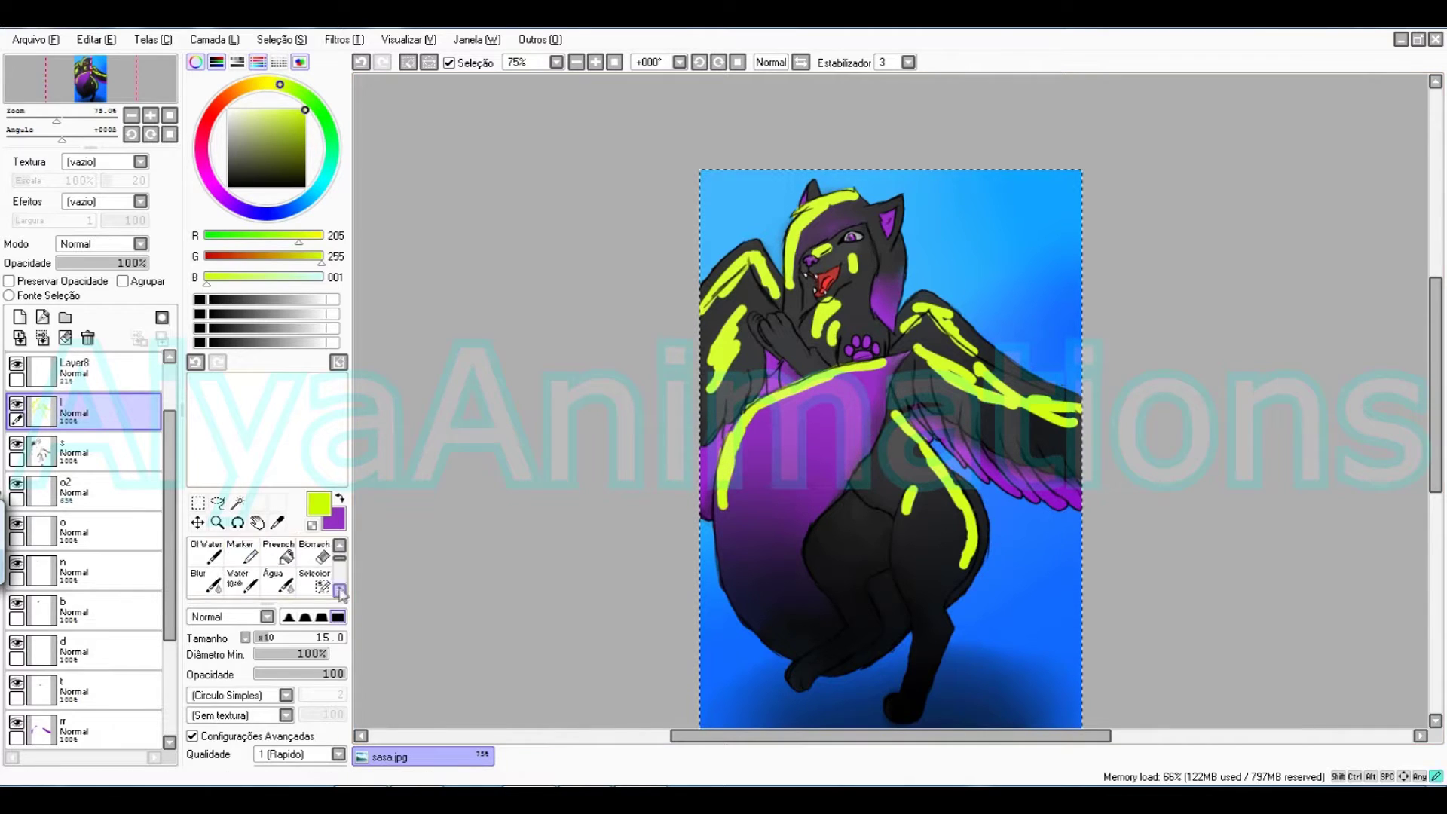
{"action": "left_click", "coordinate": [339, 590]}
{"action": "left_click", "coordinate": [205, 552]}
{"action": "mouse_move", "coordinate": [904, 526]}
{"action": "left_mouse_down"}
{"action": "mouse_move", "coordinate": [931, 437]}
{"action": "mouse_move", "coordinate": [965, 544]}
{"action": "left_mouse_up"}
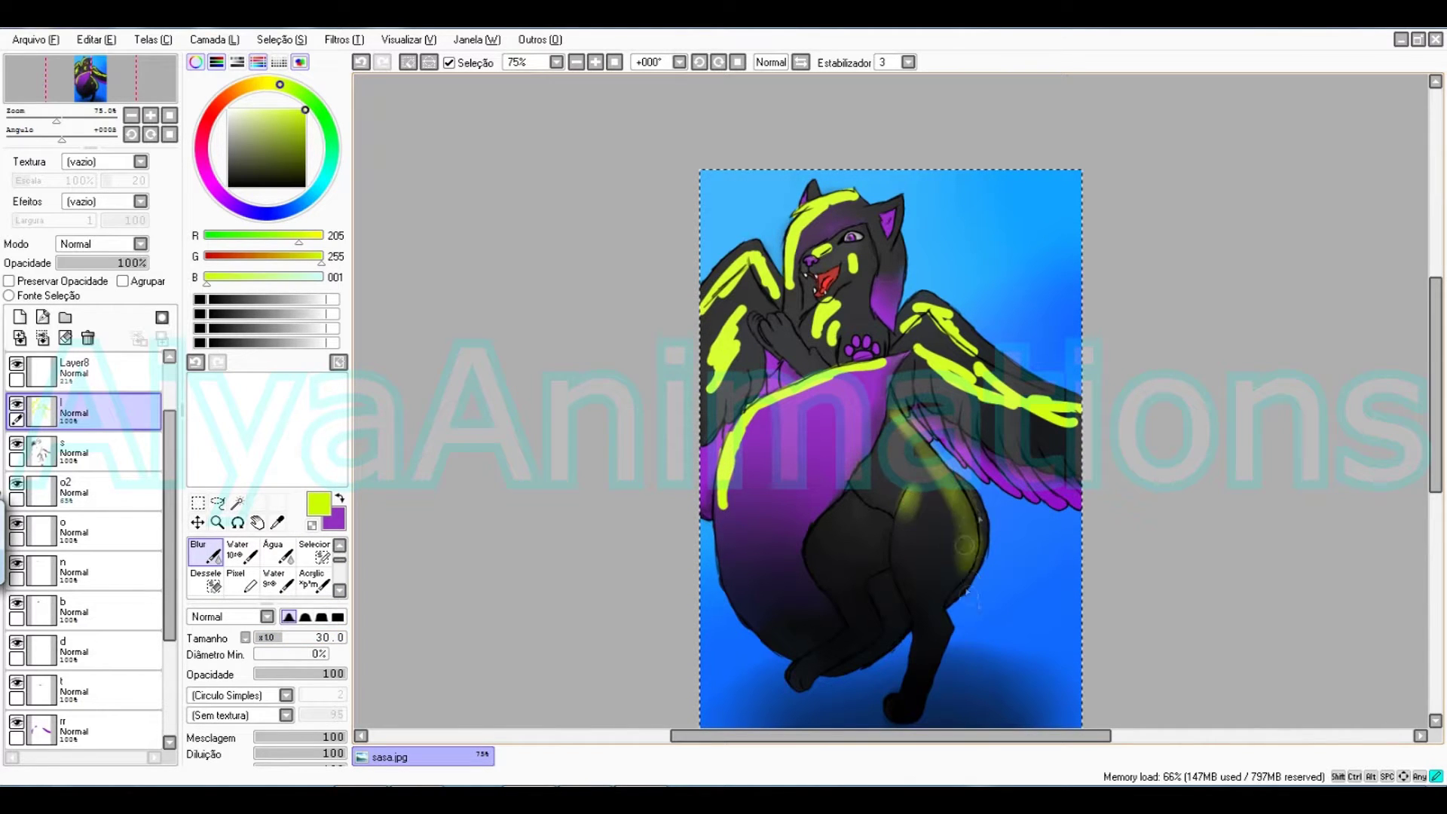
{"action": "mouse_move", "coordinate": [916, 354]}
{"action": "left_mouse_down"}
{"action": "mouse_move", "coordinate": [783, 392]}
{"action": "mouse_move", "coordinate": [688, 479]}
{"action": "left_mouse_up"}
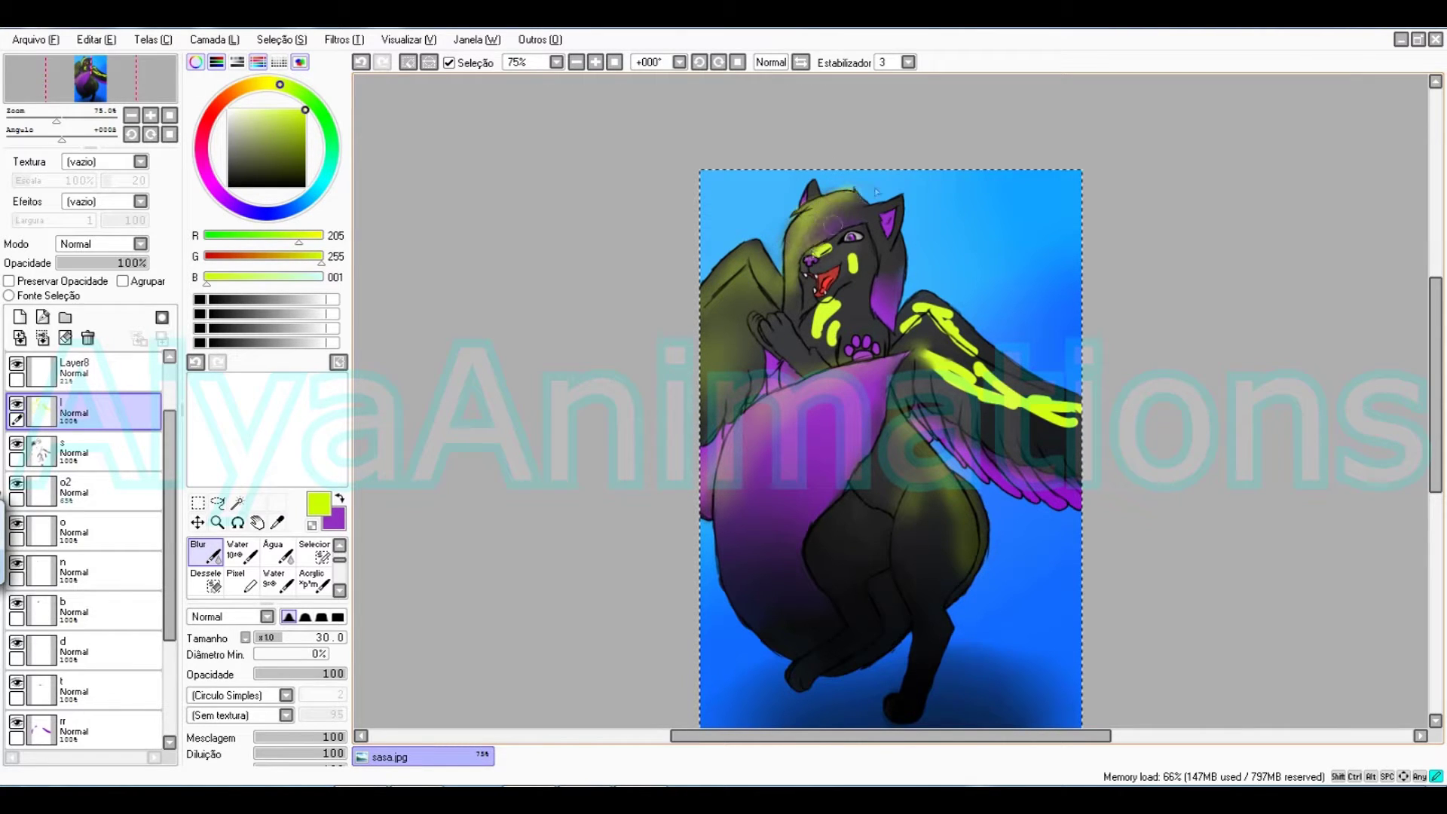
{"action": "mouse_move", "coordinate": [975, 333]}
{"action": "left_mouse_down"}
{"action": "mouse_move", "coordinate": [942, 354]}
{"action": "mouse_move", "coordinate": [1070, 403]}
{"action": "left_mouse_up"}
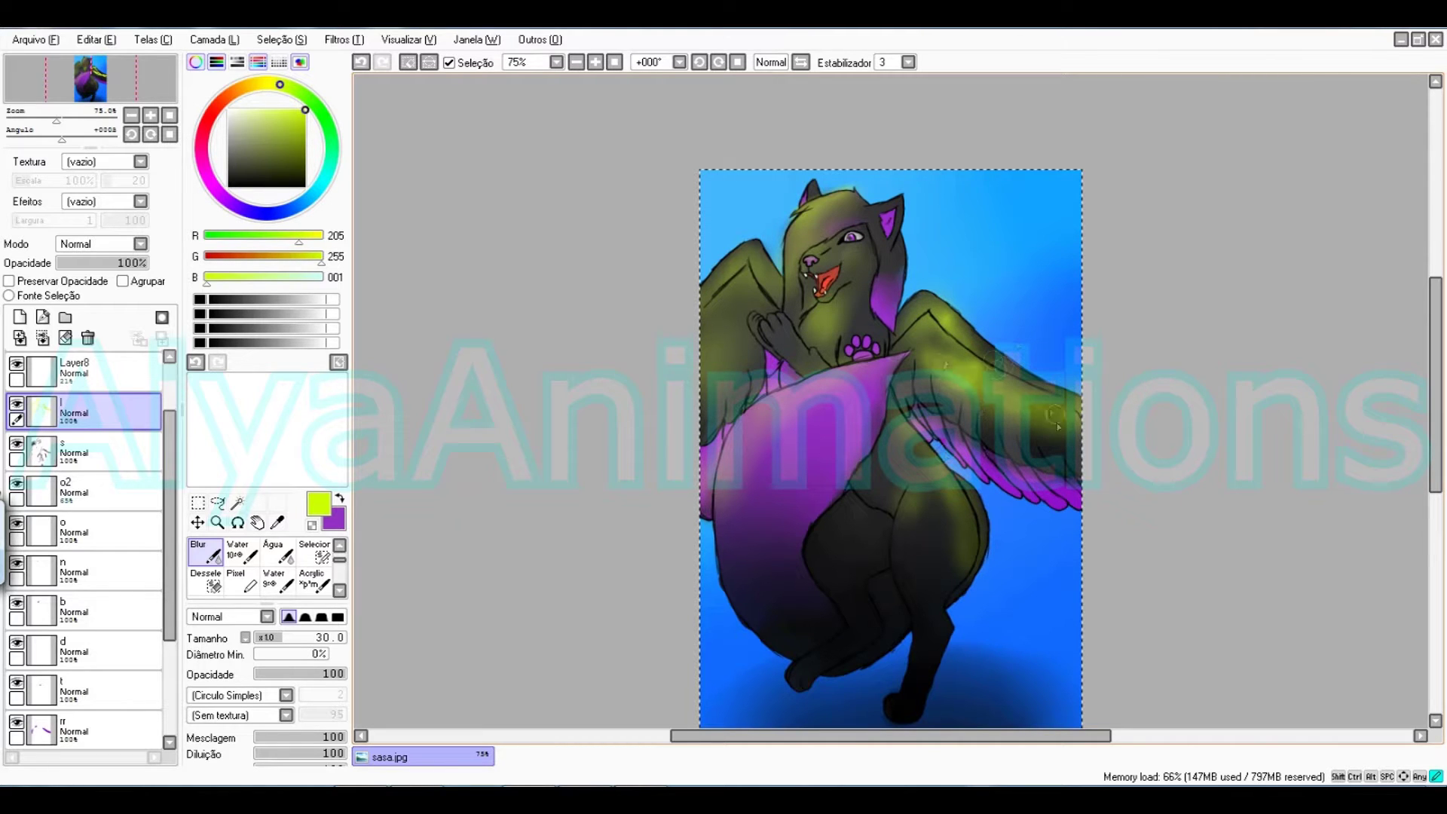
Paint a yellow-green highlight on the front thigh with the Air Brush at size 13 and blend it with the Blur brush at size 30.
{"action": "key", "text": "v"}
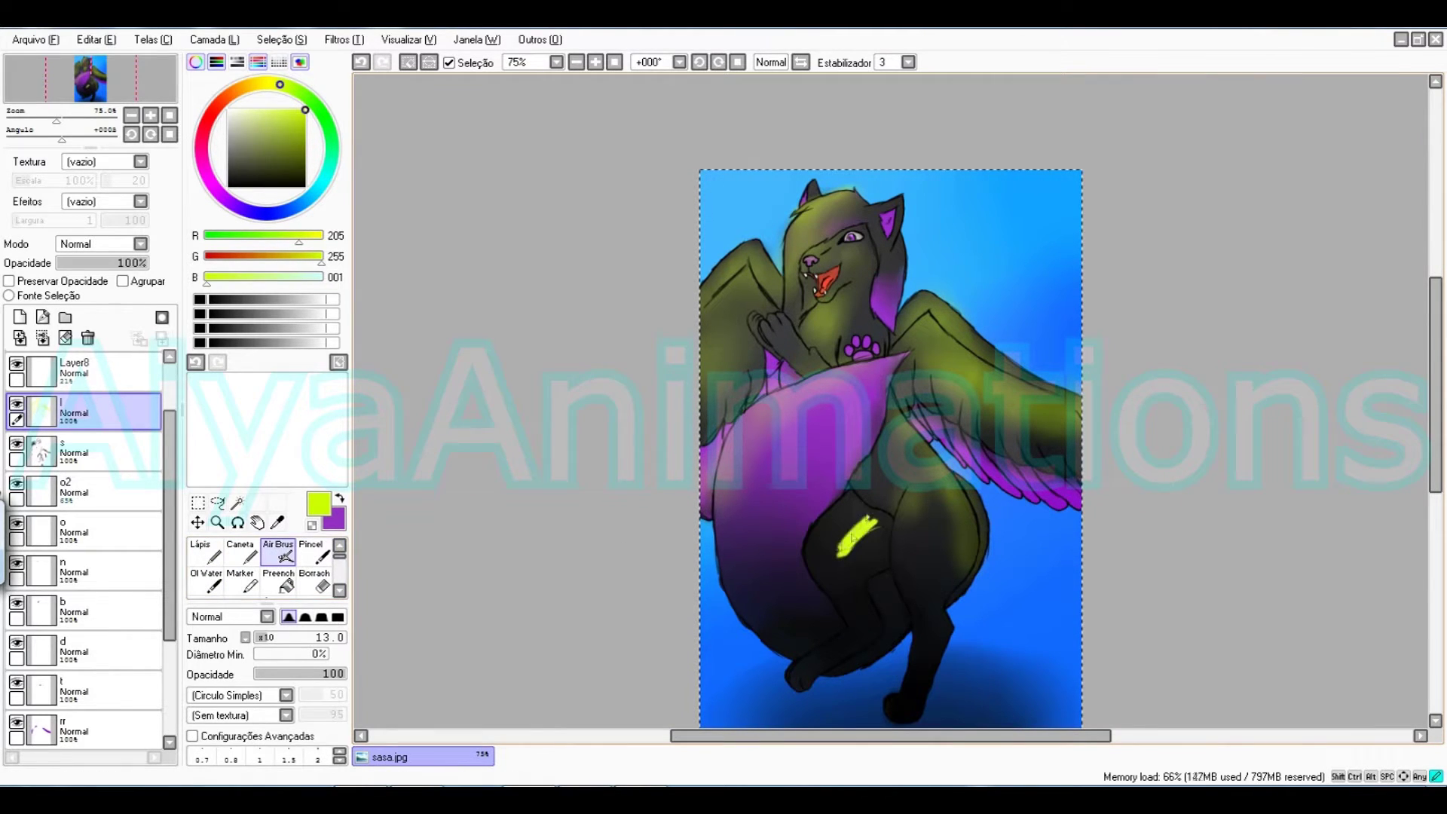
{"action": "left_click_drag", "start_coordinate": [339, 555], "coordinate": [339, 560]}
{"action": "left_click", "coordinate": [205, 552]}
{"action": "mouse_move", "coordinate": [859, 549]}
{"action": "left_mouse_down"}
{"action": "mouse_move", "coordinate": [844, 587]}
{"action": "mouse_move", "coordinate": [843, 516]}
{"action": "mouse_move", "coordinate": [876, 555]}
{"action": "left_mouse_up"}
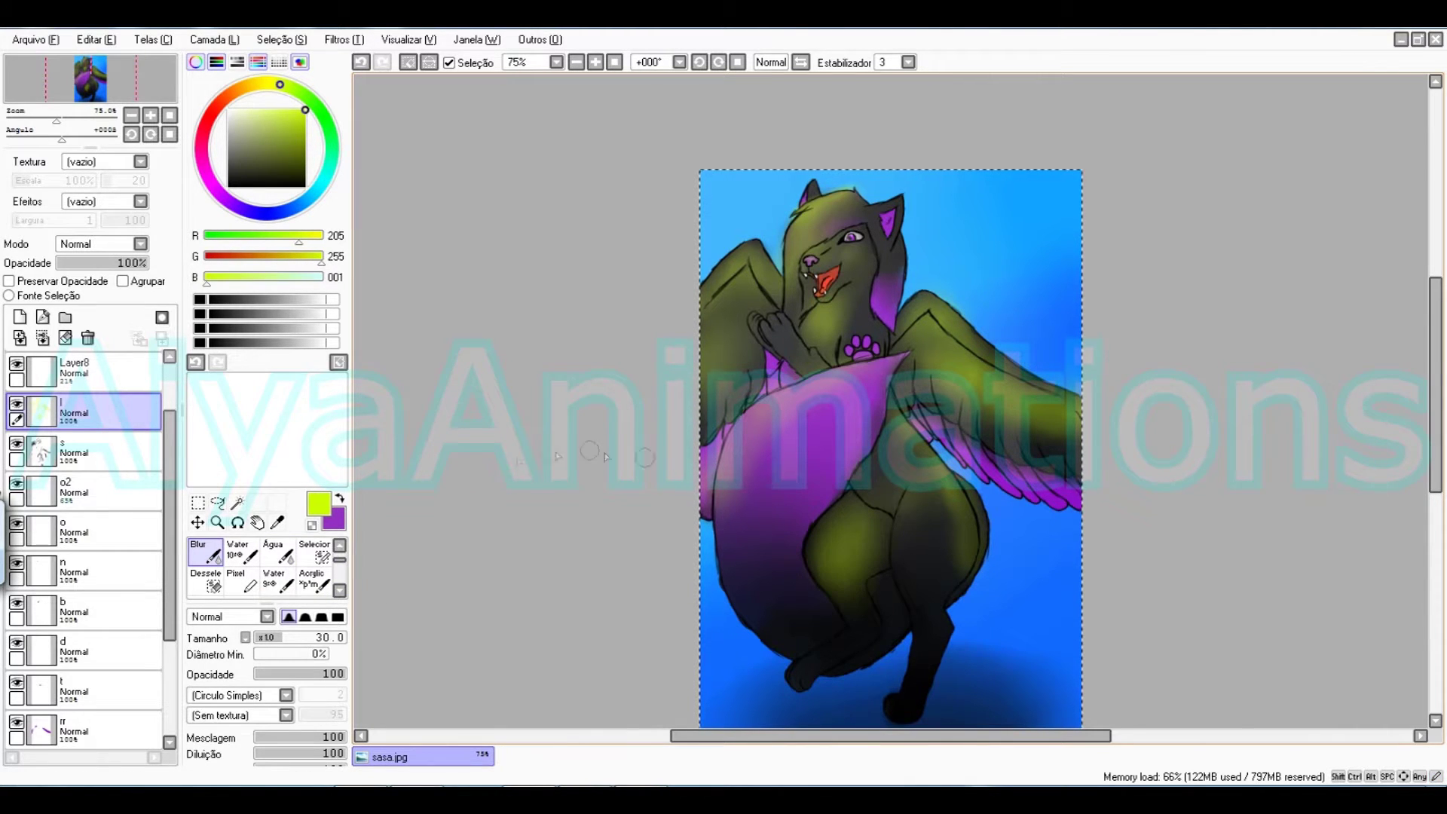
Paint and blend yellow-green light along the tail with the Blur brush at size 52, and reduce the opacity of layer l.
{"action": "left_click_drag", "start_coordinate": [339, 559], "coordinate": [339, 555]}
{"action": "left_click", "coordinate": [241, 551]}
{"action": "left_click_drag", "start_coordinate": [837, 399], "coordinate": [758, 592]}
{"action": "left_click_drag", "start_coordinate": [340, 556], "coordinate": [339, 573]}
{"action": "key", "text": "b"}
{"action": "mouse_move", "coordinate": [838, 400]}
{"action": "left_mouse_down"}
{"action": "mouse_move", "coordinate": [765, 520]}
{"action": "mouse_move", "coordinate": [750, 584]}
{"action": "left_mouse_up"}
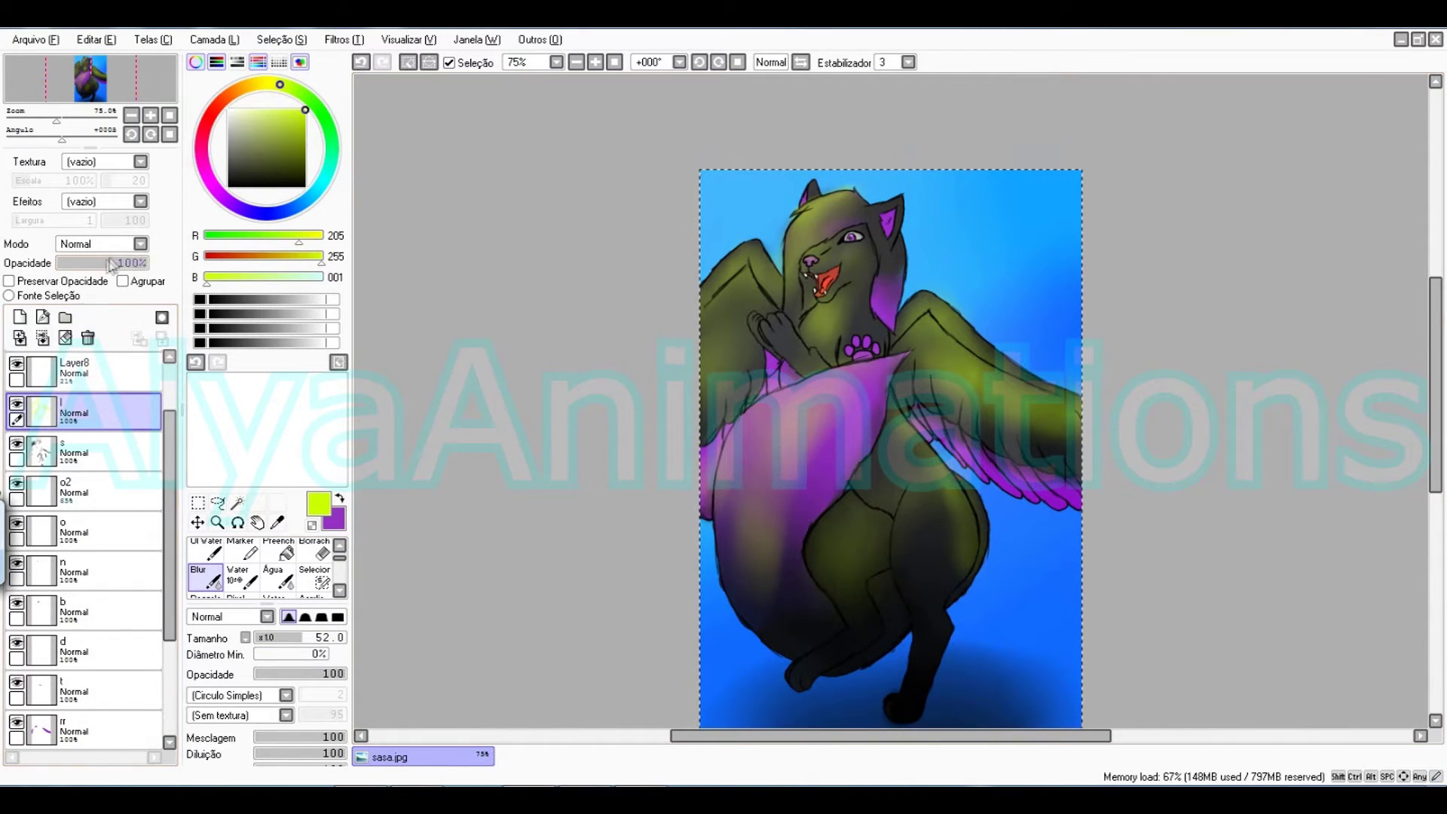
{"action": "left_click_drag", "start_coordinate": [128, 263], "coordinate": [104, 263]}
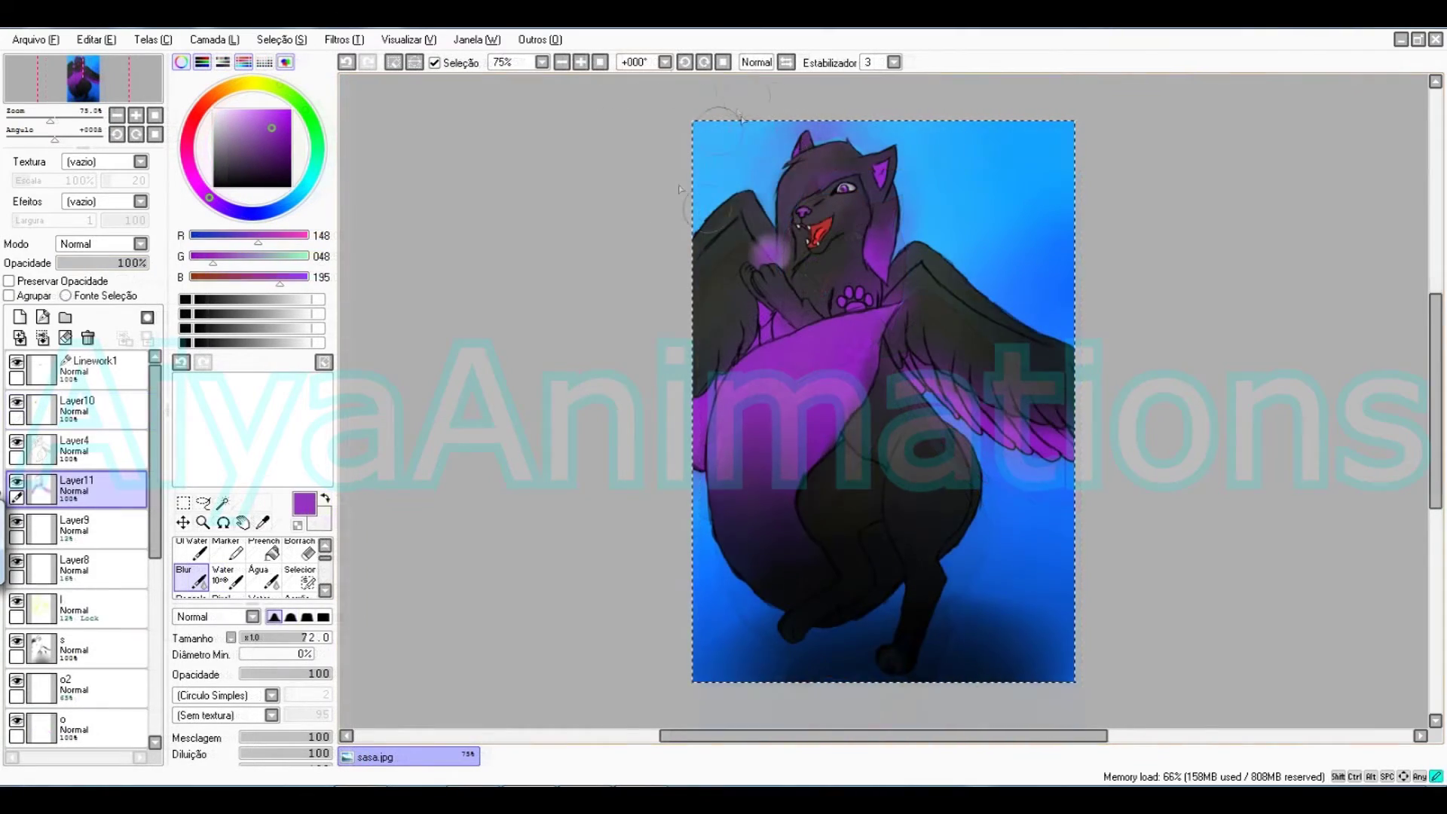
Blend the purple glow around the top of the head on Layer11 with the Blur brush at size 72.
{"action": "scroll", "coordinate": [1390, 316], "scroll_direction": "up", "scroll_amount": 2}
{"action": "mouse_move", "coordinate": [1436, 339]}
{"action": "left_mouse_down"}
{"action": "mouse_move", "coordinate": [1435, 278]}
{"action": "mouse_move", "coordinate": [1435, 334]}
{"action": "left_mouse_up"}
{"action": "double_click", "coordinate": [580, 61]}
{"action": "right_click", "coordinate": [360, 798]}
{"action": "key", "text": "Escape"}
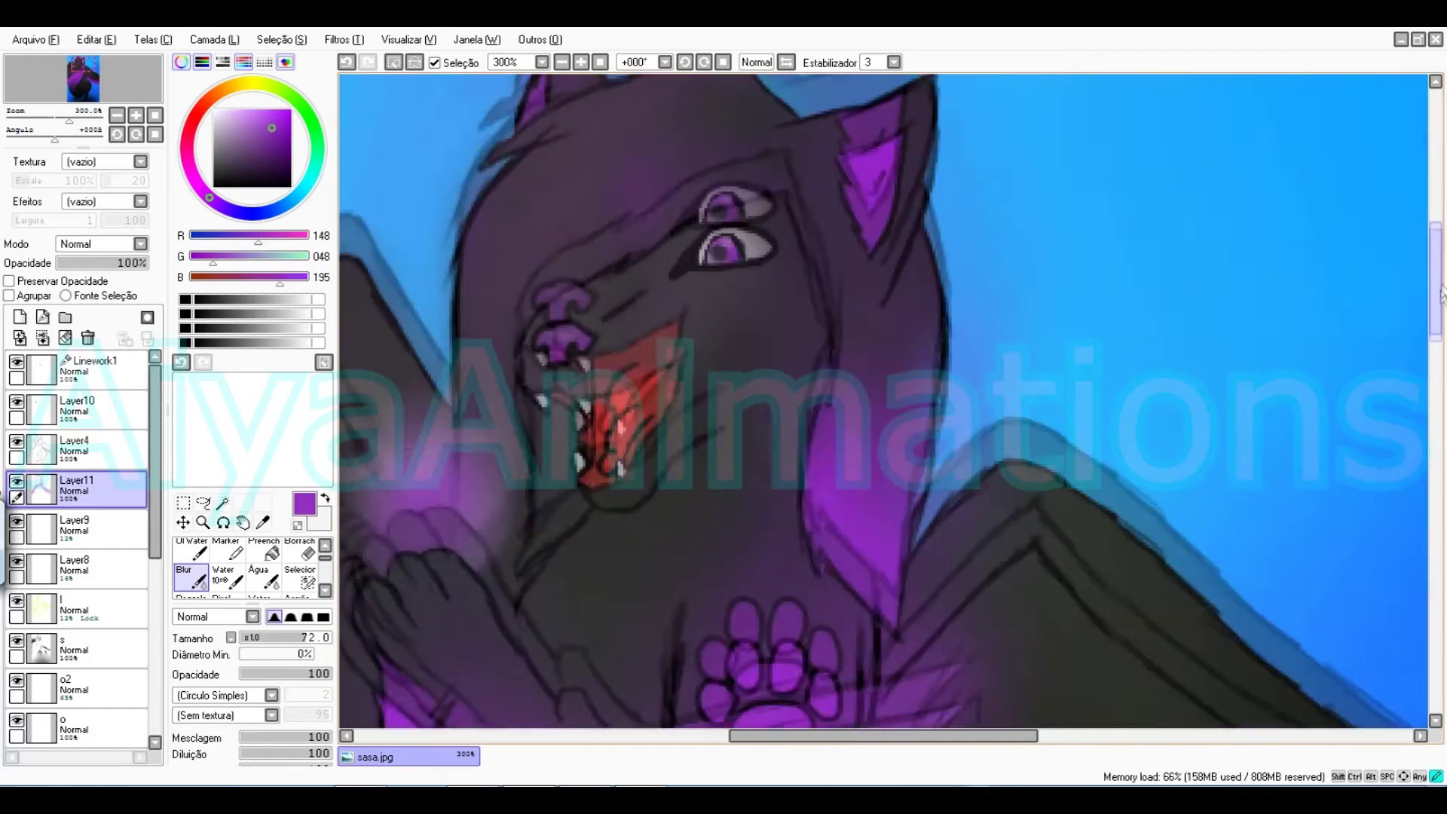
{"action": "left_click_drag", "start_coordinate": [1441, 293], "coordinate": [1439, 266]}
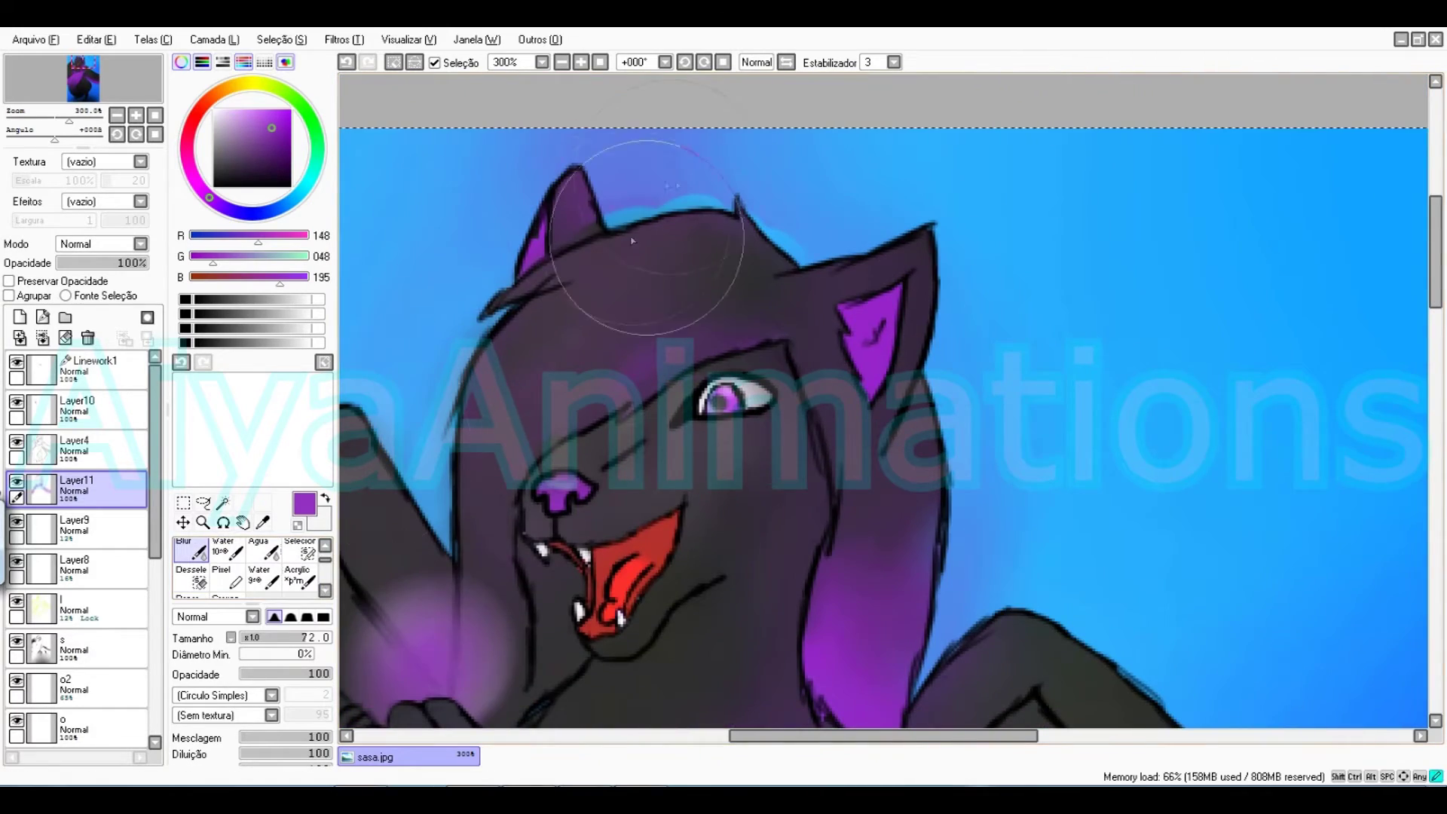
Paint white highlights on the glowing purple orb above the raised paw on Layer12 with the Air Brush at size 24.
{"action": "left_click", "coordinate": [600, 62]}
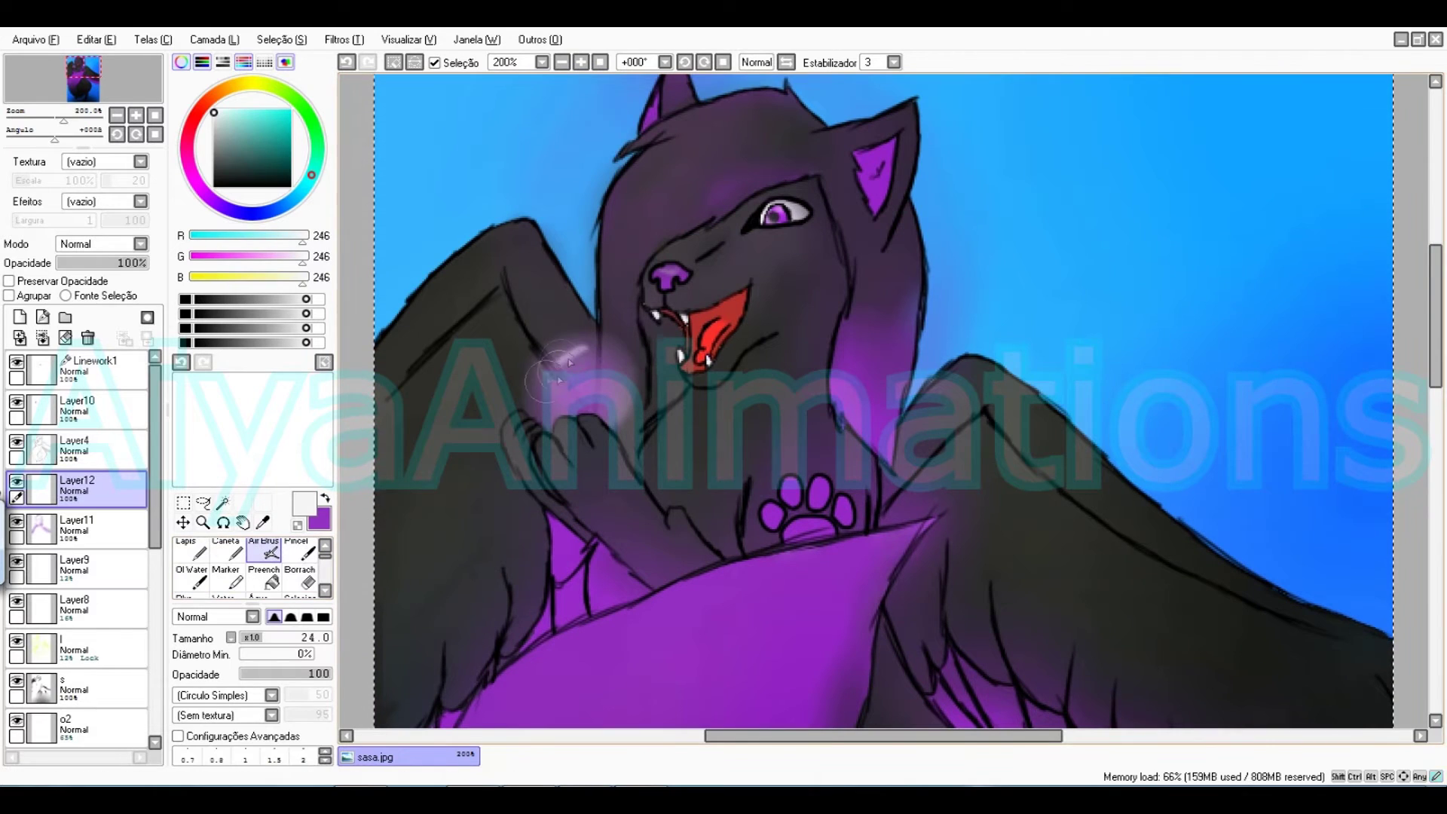
{"action": "left_click_drag", "start_coordinate": [558, 371], "coordinate": [544, 399]}
{"action": "left_click_drag", "start_coordinate": [609, 375], "coordinate": [601, 410]}
Move Layer12 up to just below Linework1 and soften the orb's white highlights with the Blur brush at size 12.
{"action": "left_click", "coordinate": [191, 593]}
{"action": "left_click_drag", "start_coordinate": [301, 638], "coordinate": [261, 637]}
{"action": "left_click_drag", "start_coordinate": [102, 490], "coordinate": [102, 383]}
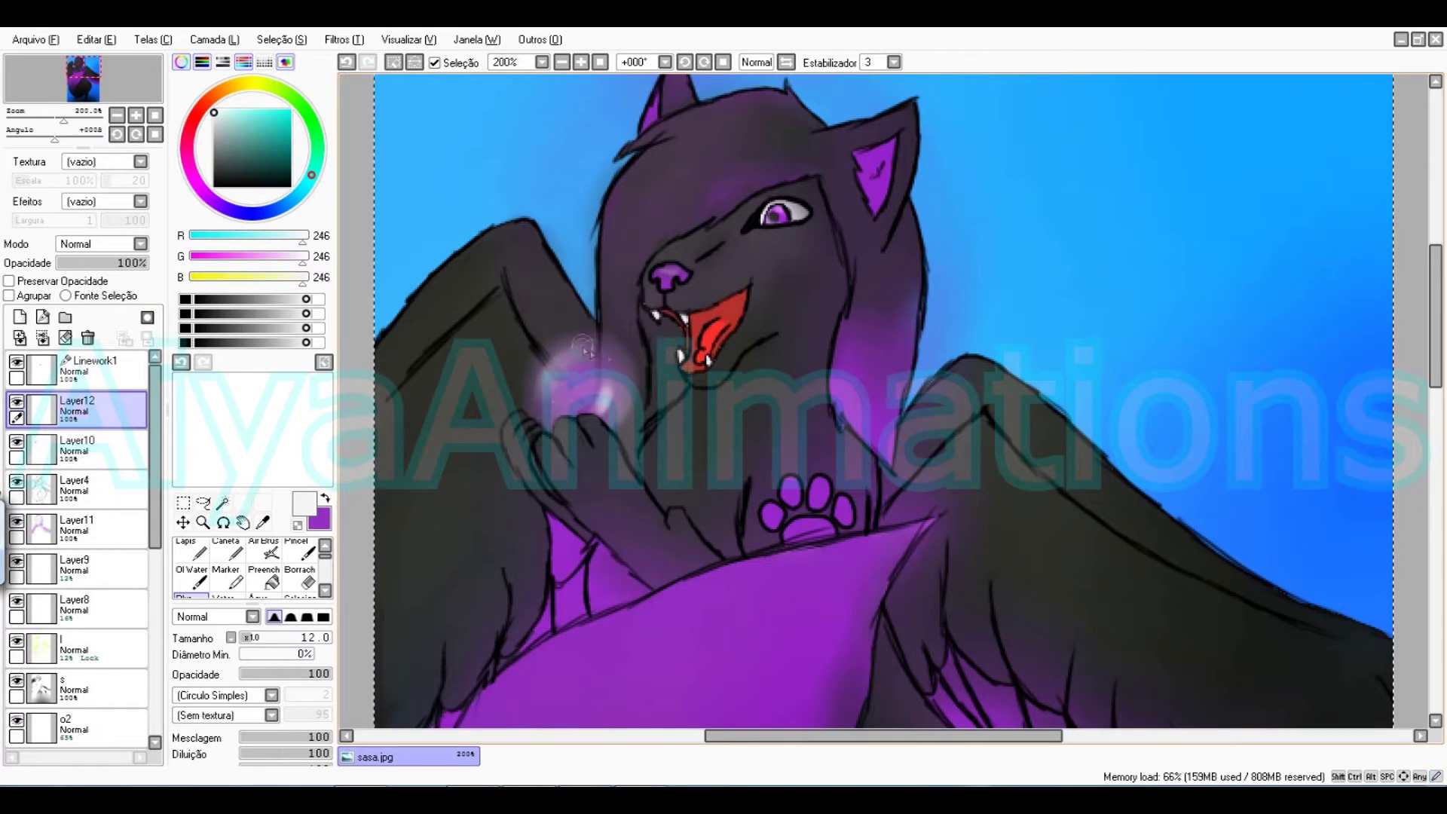
{"action": "key", "text": "ctrl+z"}
{"action": "left_click_drag", "start_coordinate": [604, 355], "coordinate": [612, 364]}
{"action": "left_click_drag", "start_coordinate": [546, 328], "coordinate": [580, 348]}
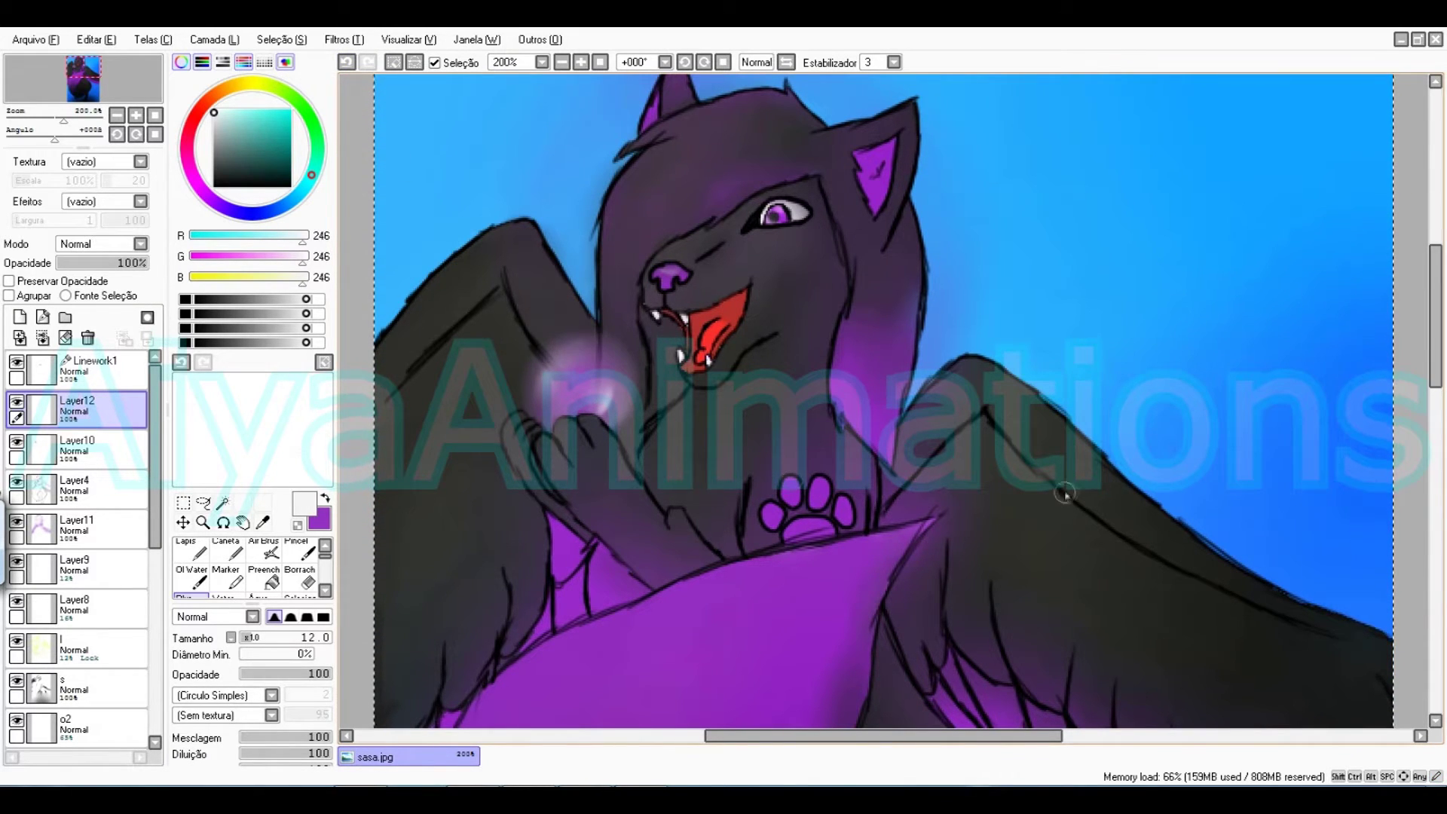
{"action": "key", "text": "ctrl+z"}
{"action": "left_click", "coordinate": [228, 549]}
{"action": "left_click_drag", "start_coordinate": [677, 258], "coordinate": [716, 224]}
{"action": "key", "text": "ctrl+z"}
Try white hand lettering across the upper background and the wing on Layer12 with the Caneta brush at size 17.
{"action": "left_click", "coordinate": [599, 62]}
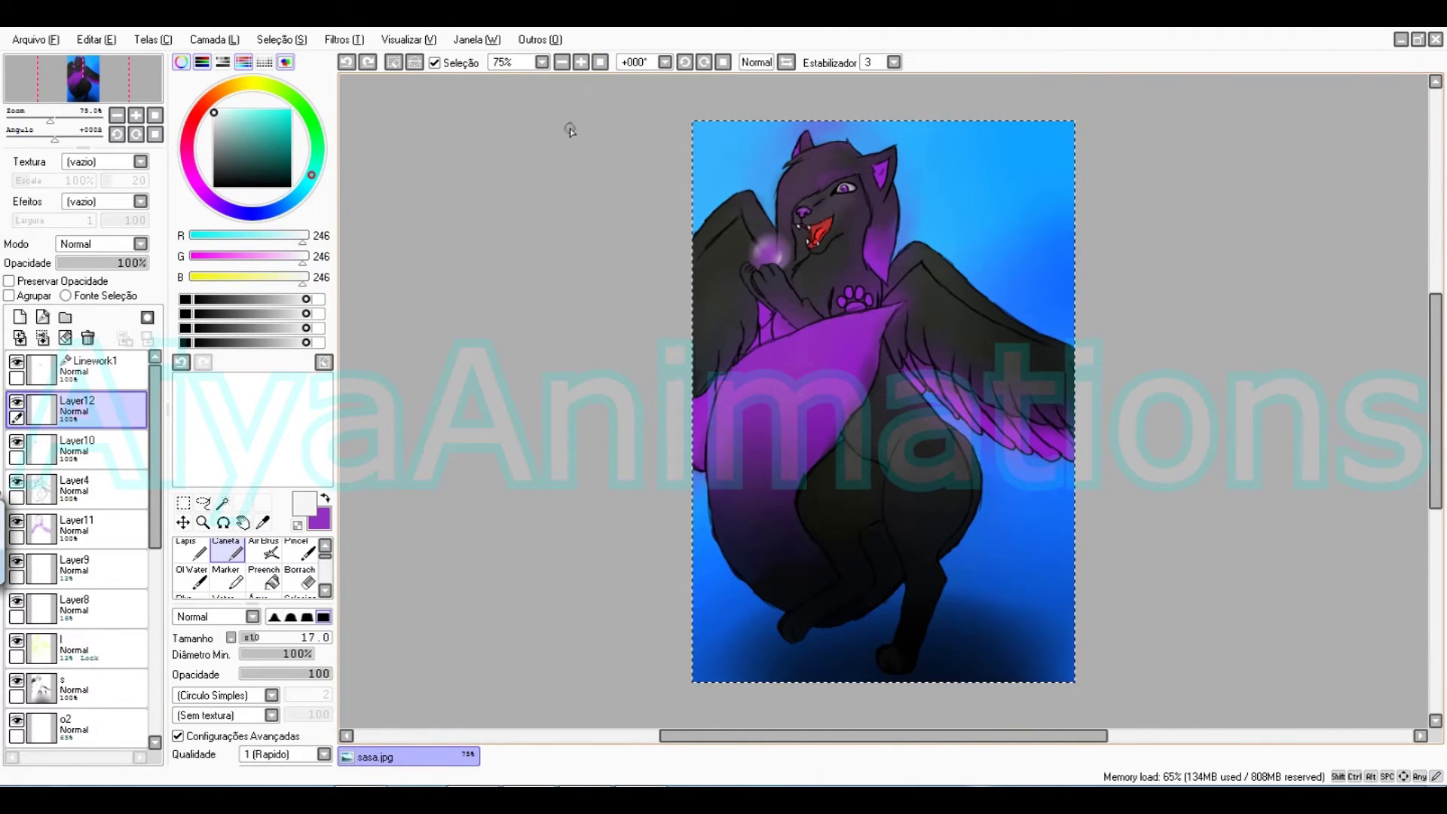
{"action": "mouse_move", "coordinate": [887, 190]}
{"action": "left_mouse_down"}
{"action": "mouse_move", "coordinate": [874, 258]}
{"action": "mouse_move", "coordinate": [1014, 202]}
{"action": "left_mouse_up"}
{"action": "left_click_drag", "start_coordinate": [933, 281], "coordinate": [946, 317]}
{"action": "mouse_move", "coordinate": [1025, 300]}
{"action": "left_mouse_down"}
{"action": "mouse_move", "coordinate": [955, 345]}
{"action": "mouse_move", "coordinate": [979, 388]}
{"action": "left_mouse_up"}
{"action": "left_click_drag", "start_coordinate": [866, 290], "coordinate": [893, 405]}
{"action": "left_click", "coordinate": [346, 62]}
{"action": "left_click", "coordinate": [346, 61]}
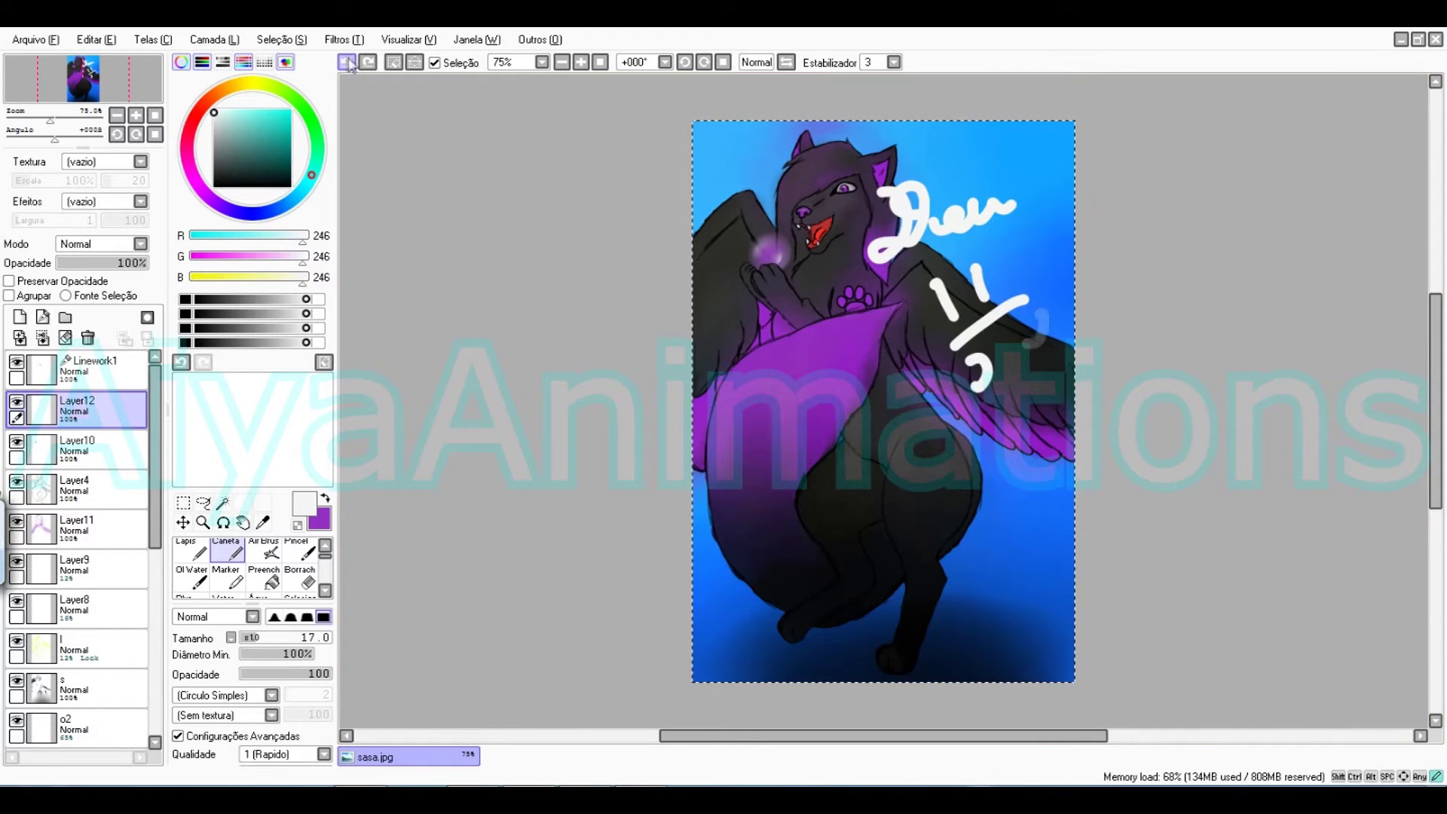
{"action": "left_click", "coordinate": [346, 62]}
{"action": "left_click", "coordinate": [346, 62]}
{"action": "left_click", "coordinate": [346, 62]}
{"action": "left_click", "coordinate": [346, 62]}
Activate the Linework1 layer, clear the selection over the canvas, and try white lettering beside the head with the Pena tool at size 10.
{"action": "left_click", "coordinate": [98, 369]}
{"action": "left_click", "coordinate": [300, 580]}
{"action": "mouse_move", "coordinate": [715, 144]}
{"action": "left_mouse_down"}
{"action": "mouse_move", "coordinate": [775, 643]}
{"action": "mouse_move", "coordinate": [879, 555]}
{"action": "mouse_move", "coordinate": [784, 663]}
{"action": "left_mouse_up"}
{"action": "left_click", "coordinate": [190, 552]}
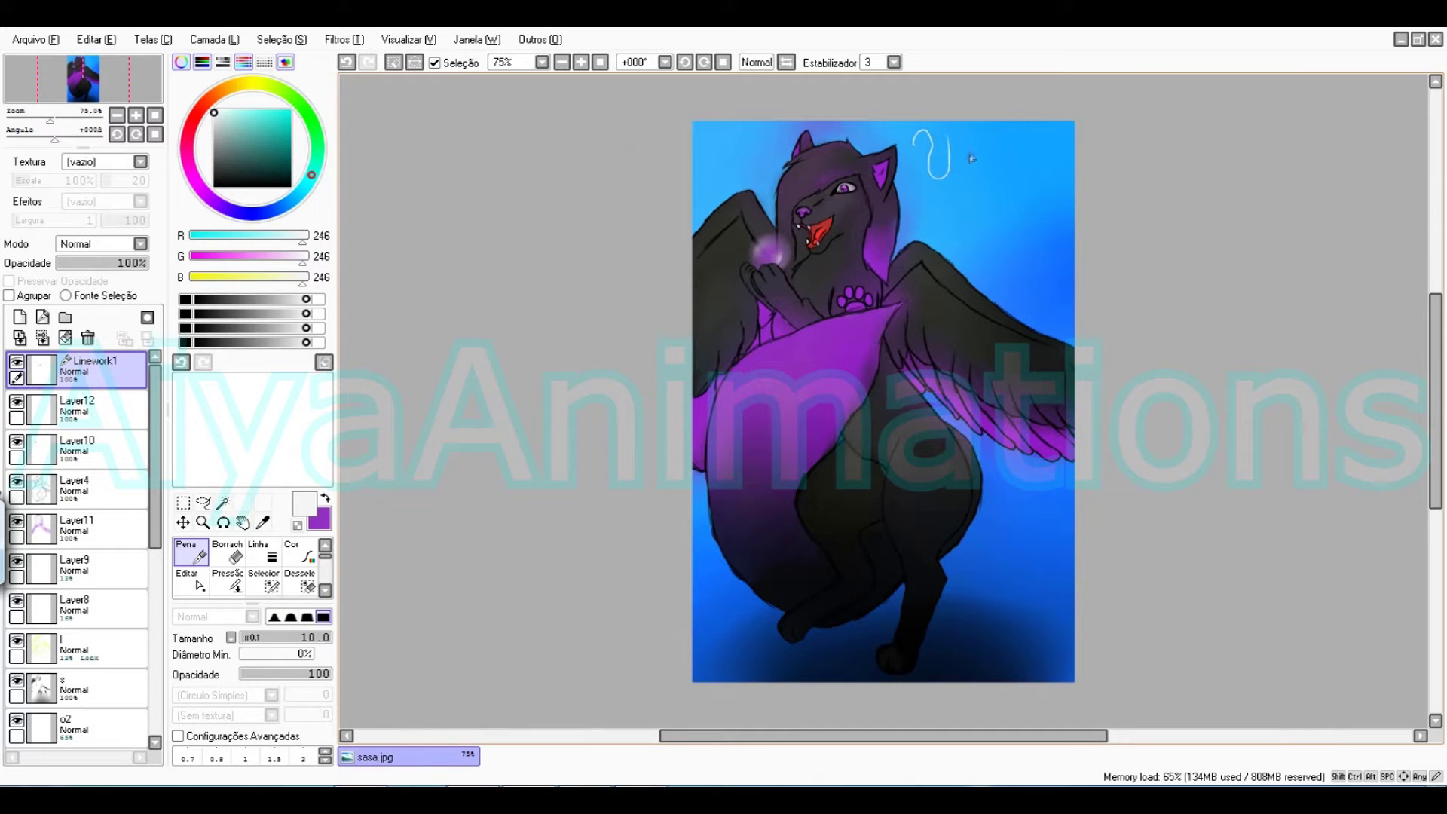
{"action": "key", "text": "ctrl+z"}
{"action": "key", "text": "ctrl+z"}
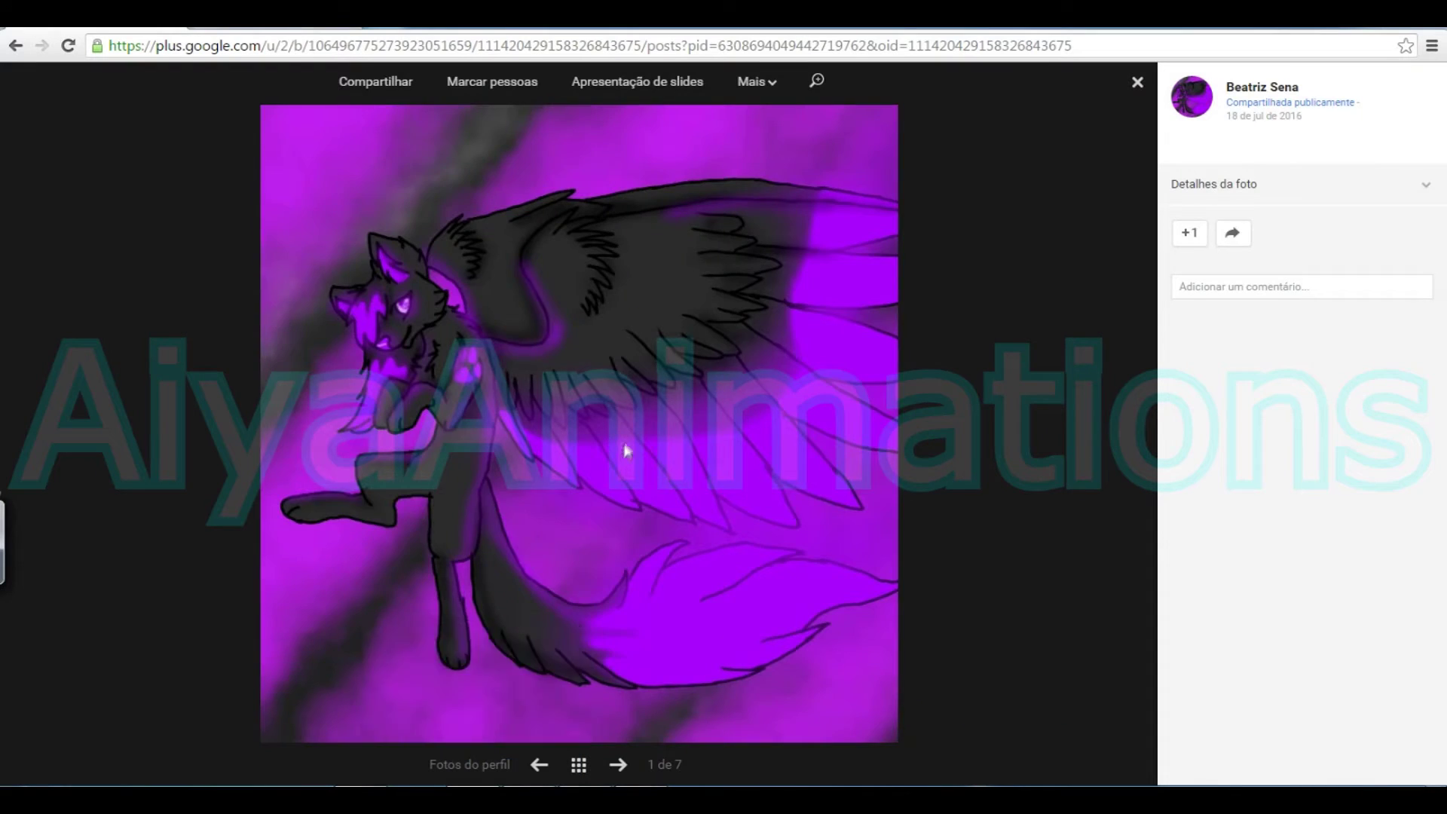
Check the character's reference pictures in the browser and letter "White" in purple beside the head on Linework1 with the Pena tool.
{"action": "left_click", "coordinate": [403, 275]}
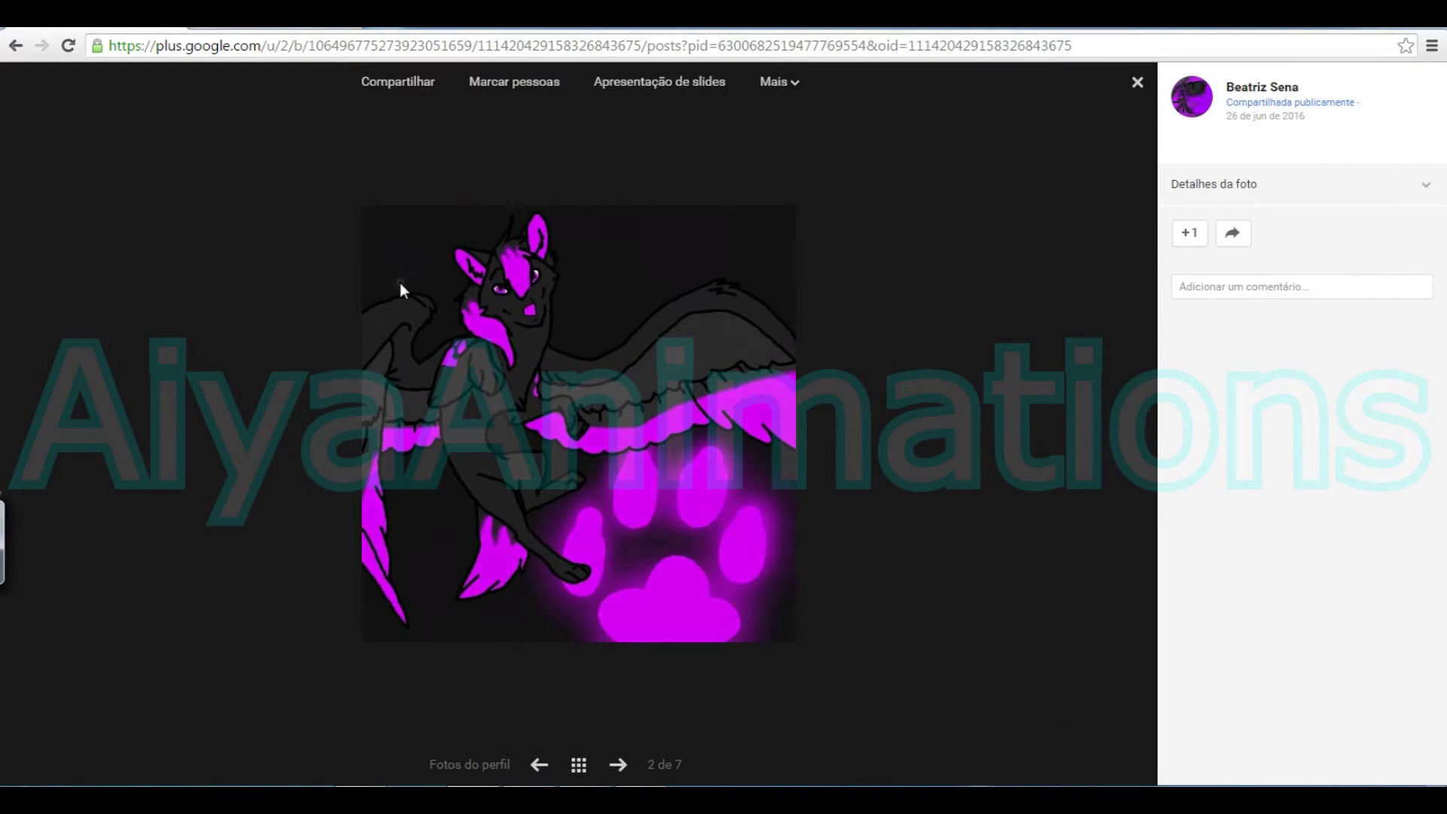
{"action": "left_click", "coordinate": [401, 284]}
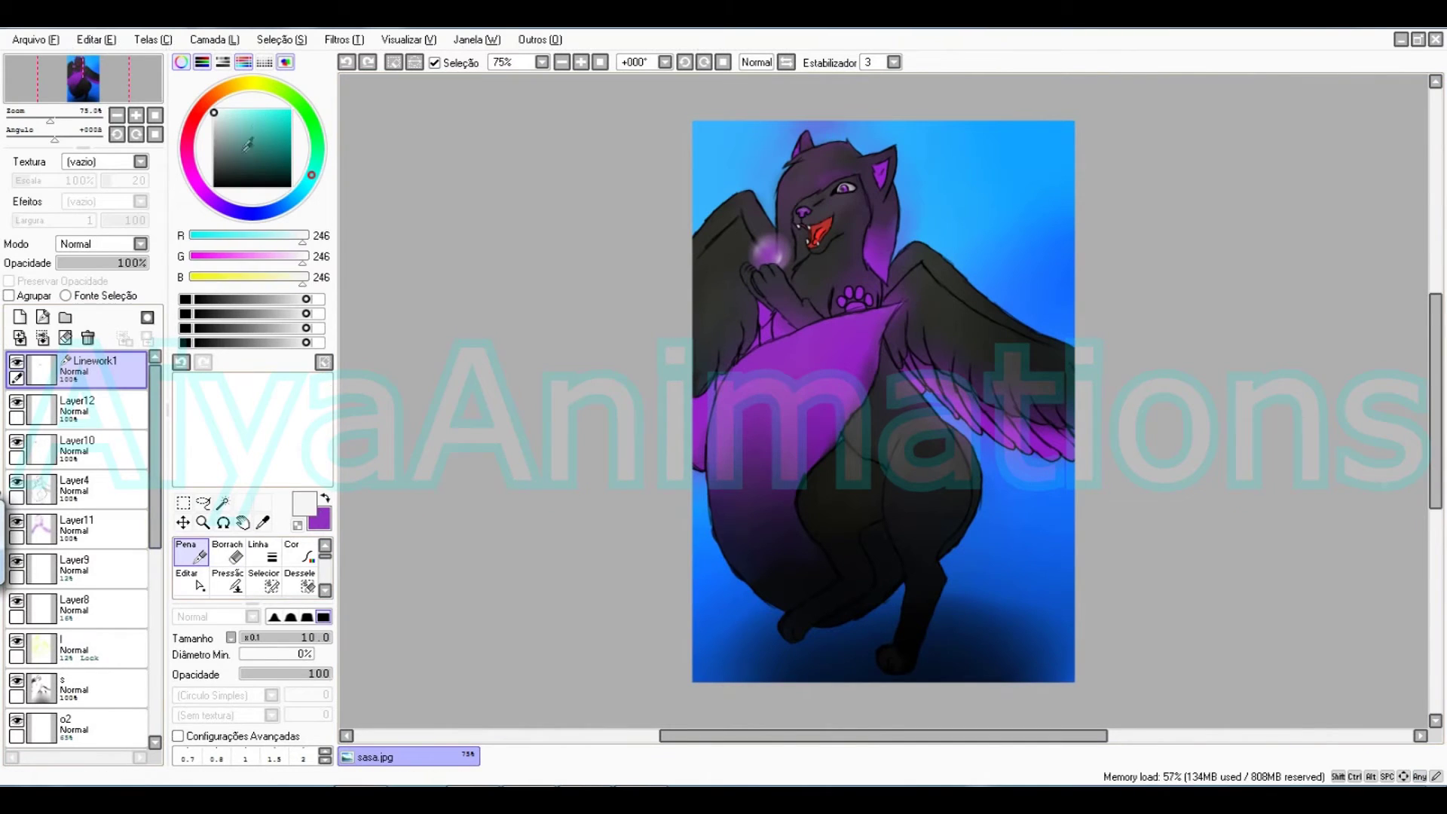
{"action": "left_click", "coordinate": [325, 498]}
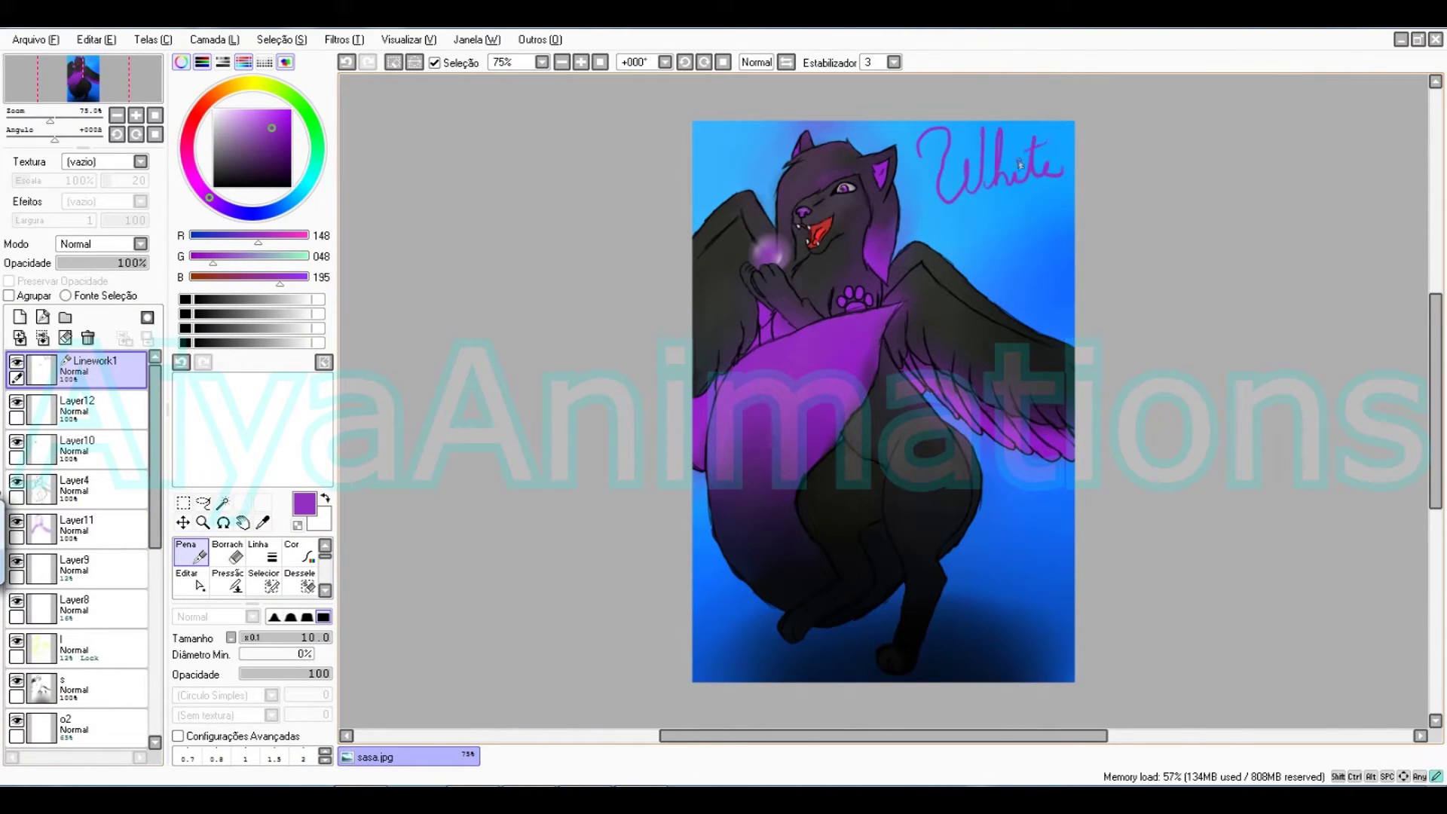
Sign the artwork with the artist's initials in white beside the lower leg on Linework1 with the Pena tool at size 10.
{"action": "left_click", "coordinate": [325, 514]}
{"action": "left_click_drag", "start_coordinate": [987, 578], "coordinate": [1006, 619]}
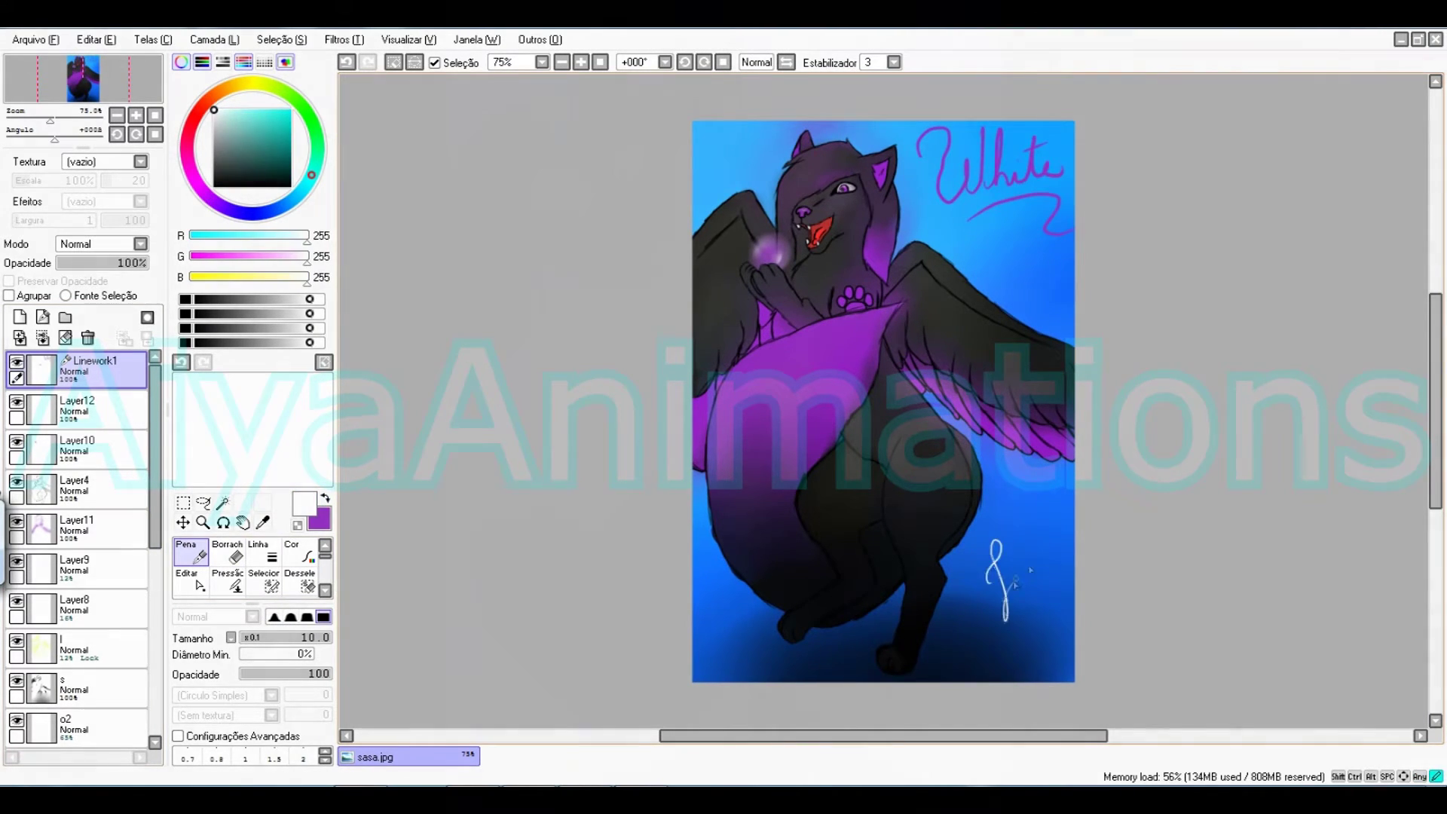
{"action": "key", "text": "ctrl+z"}
{"action": "left_click_drag", "start_coordinate": [1009, 503], "coordinate": [993, 616]}
{"action": "left_click_drag", "start_coordinate": [1021, 527], "coordinate": [1054, 527]}
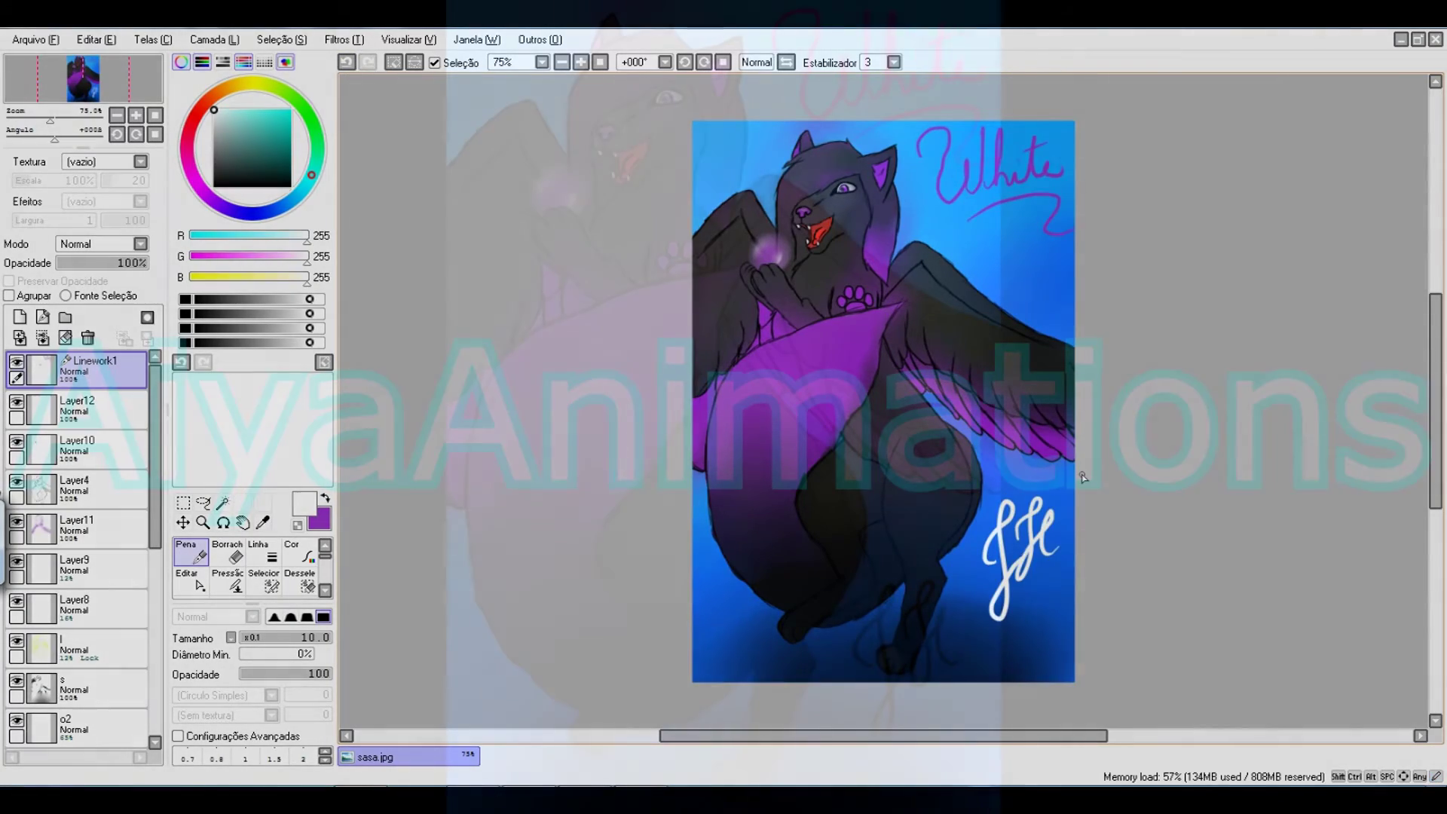